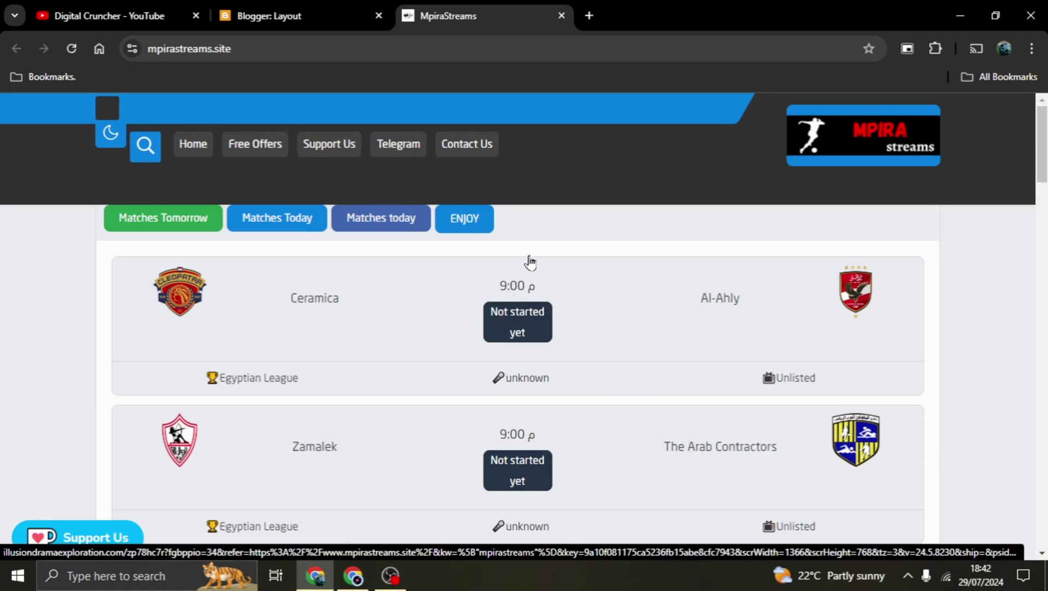
# Scroll through the MpiraStreams match cards, then switch to the YouTube channel's Videos page.
pyautogui.scroll(-7, 542, 257)
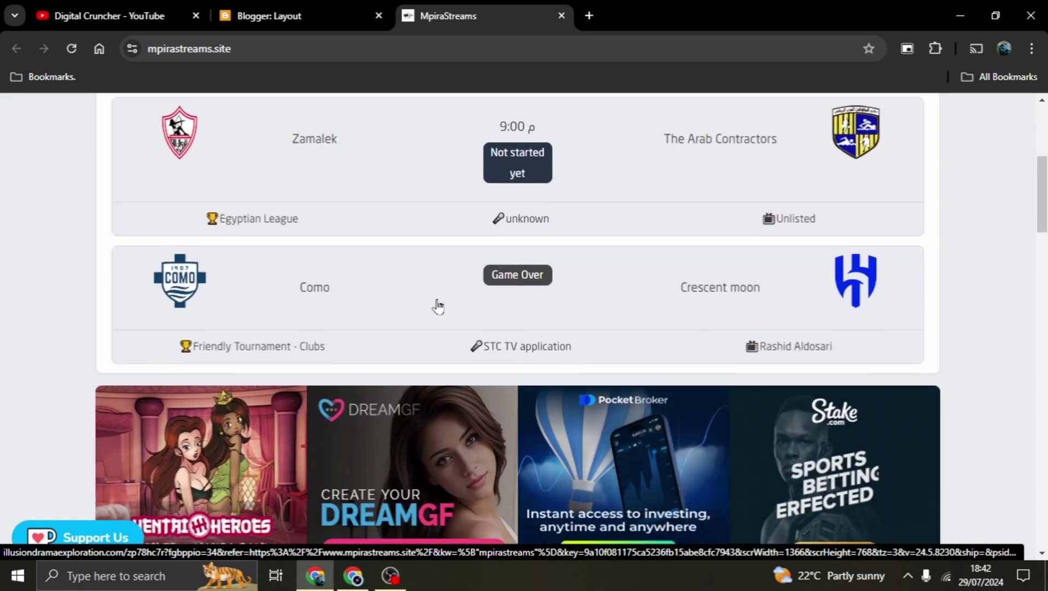
pyautogui.scroll(5, 436, 304)
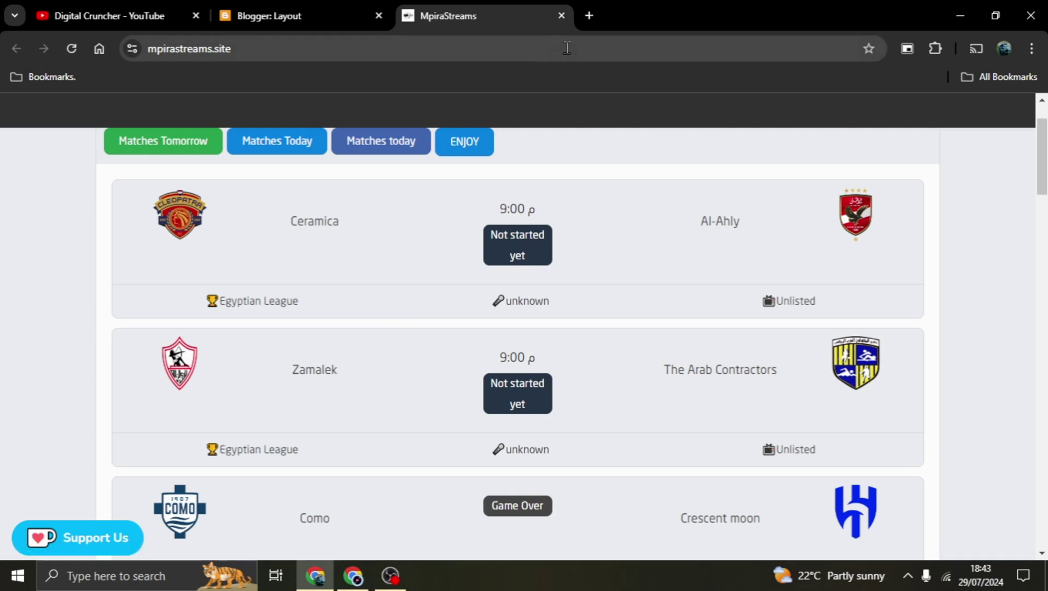
pyautogui.scroll(2, 310, 238)
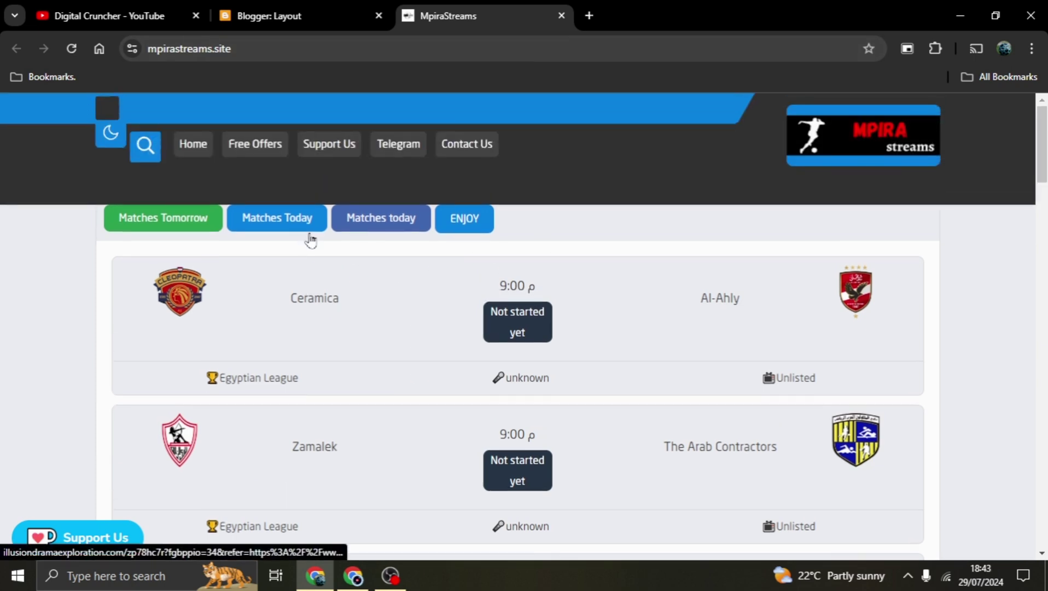
pyautogui.scroll(-1, 325, 237)
pyautogui.scroll(-2, 326, 236)
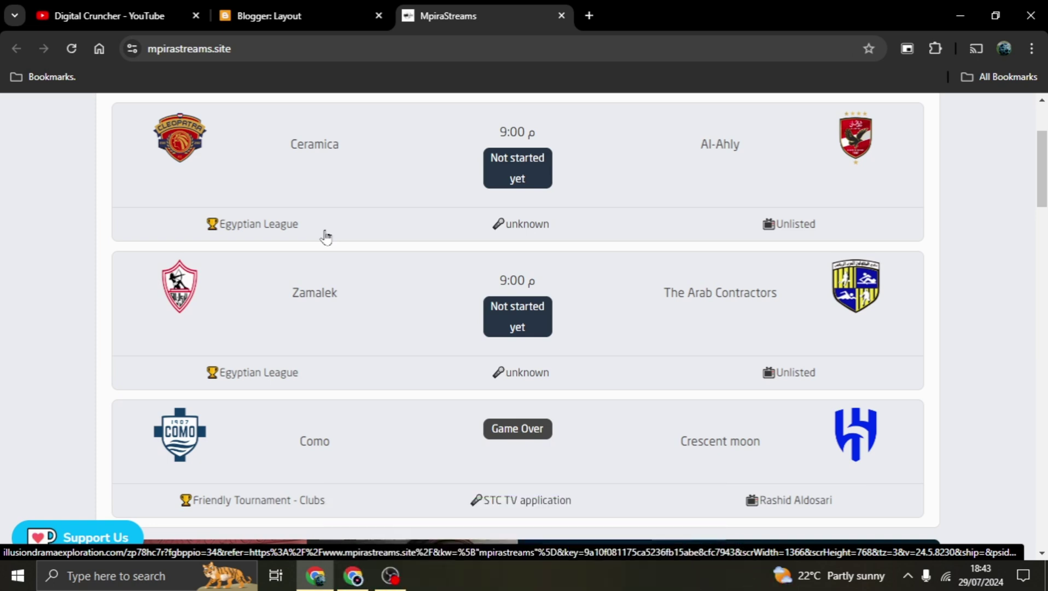
pyautogui.scroll(2, 362, 269)
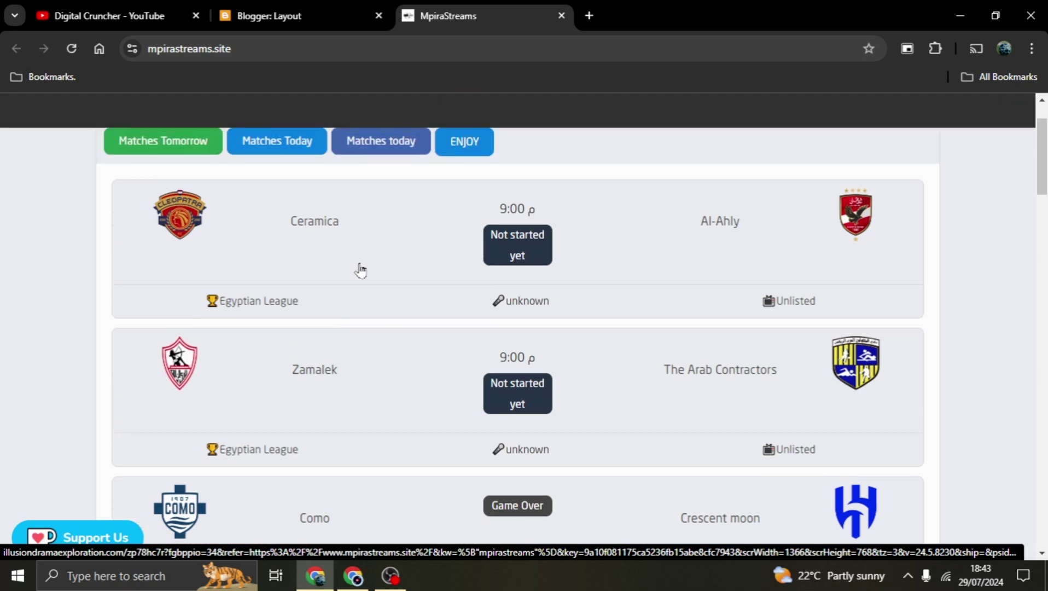
pyautogui.click(144, 9)
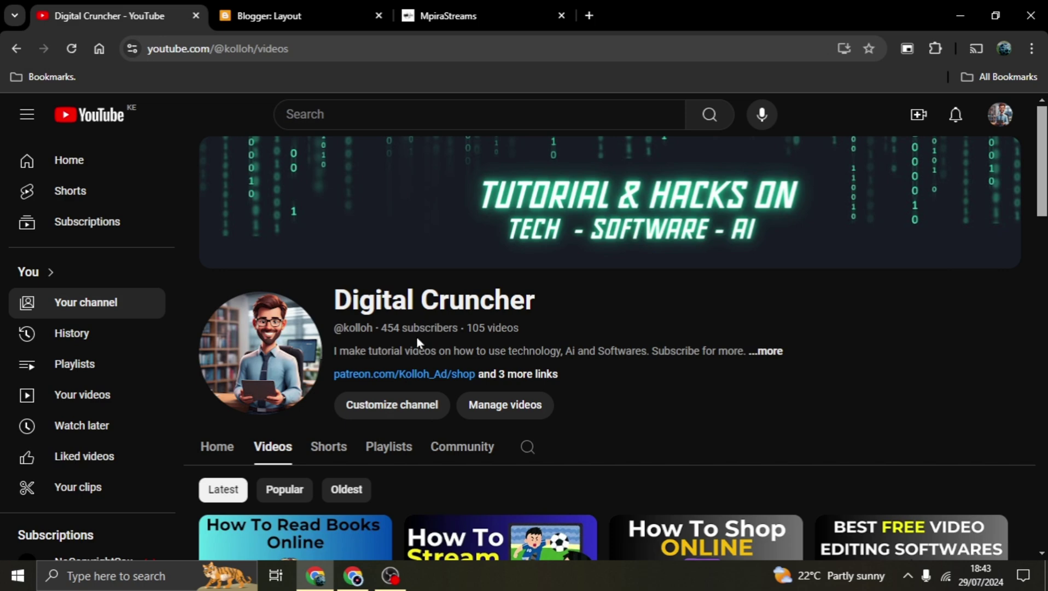
# Look over the Blogger Layout gadgets, then bring forward the Chrome window with Blogger's landing page.
pyautogui.click(312, 13)
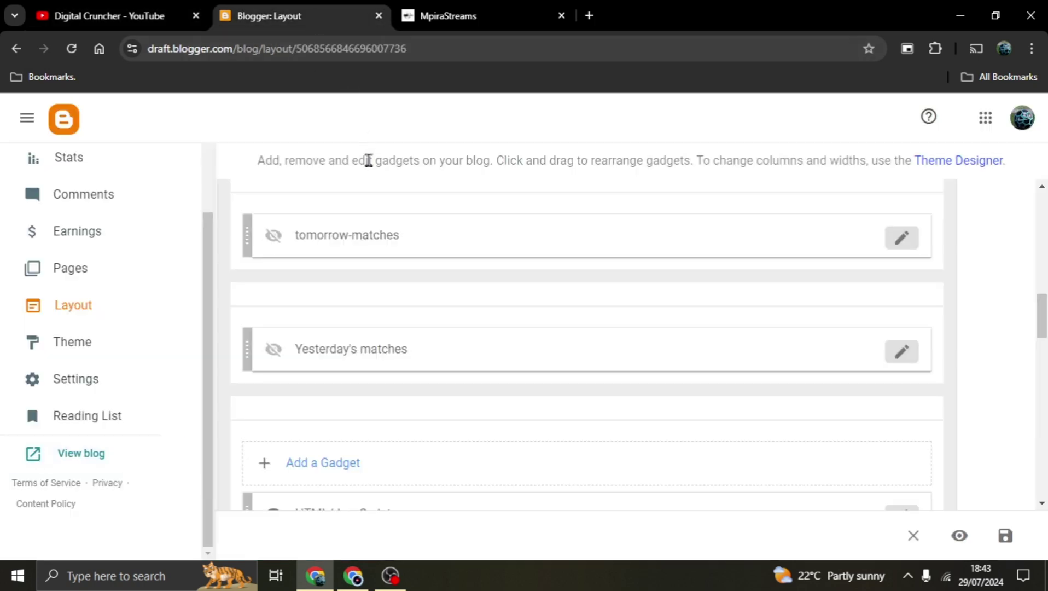
pyautogui.scroll(6, 382, 203)
pyautogui.scroll(8, 383, 208)
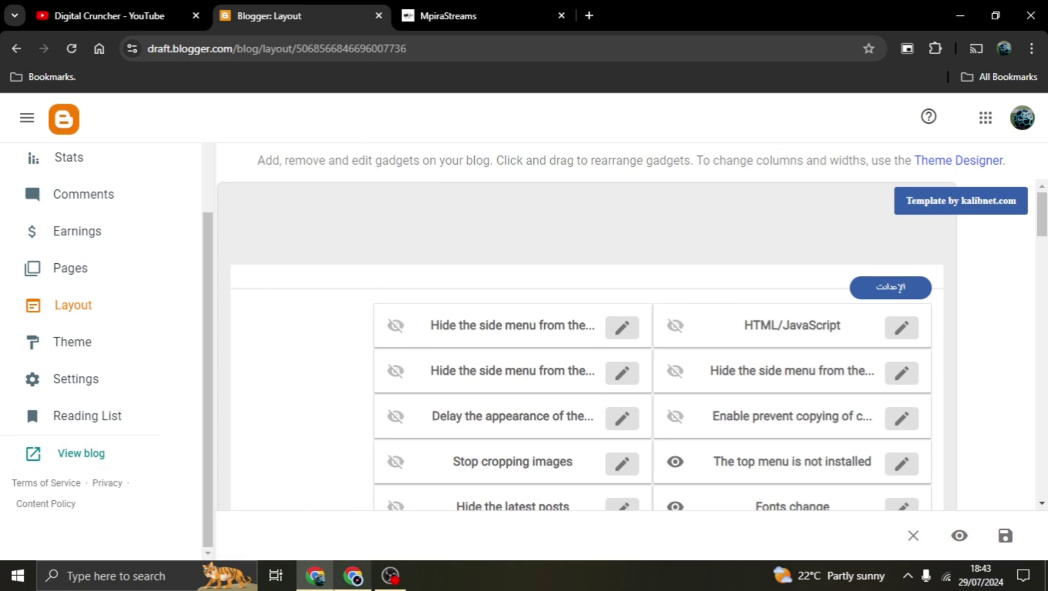
pyautogui.moveTo(353, 576)
pyautogui.click(328, 506)
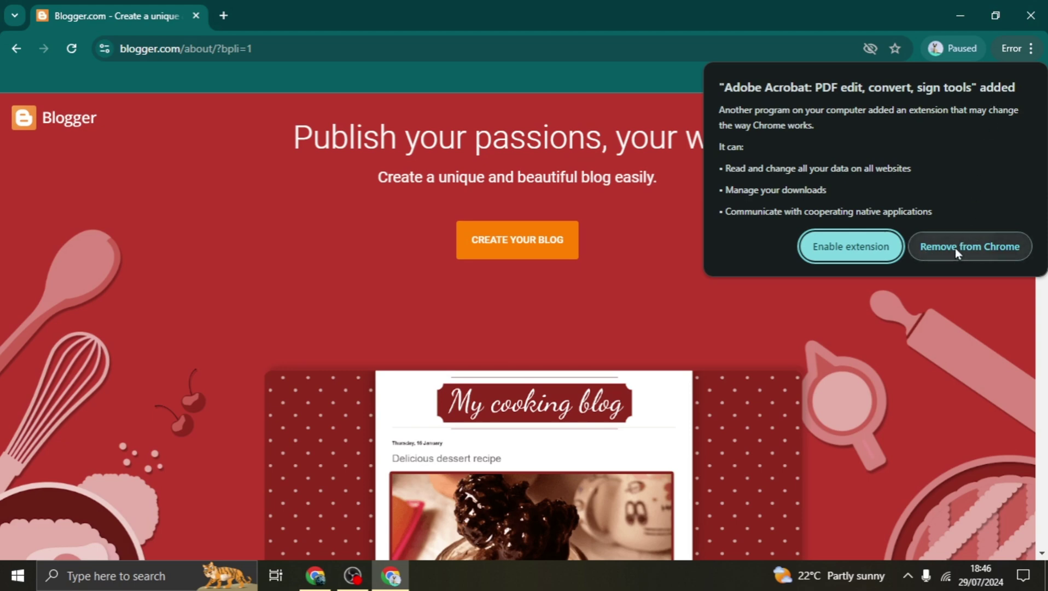
# Dismiss the extension notice, start a new blog and title it 'football example'.
pyautogui.click(955, 248)
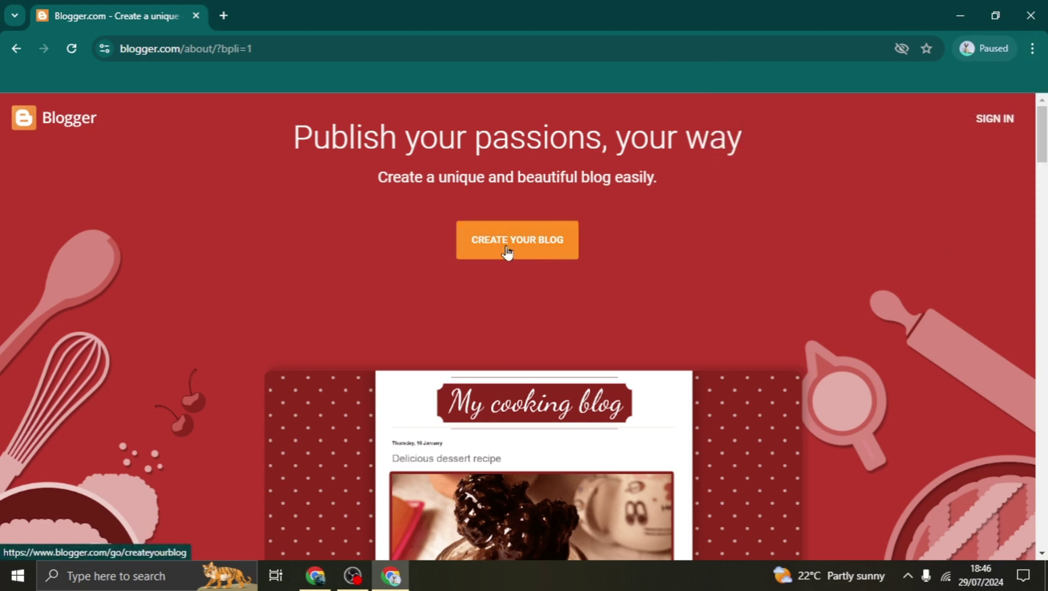
pyautogui.click(543, 246)
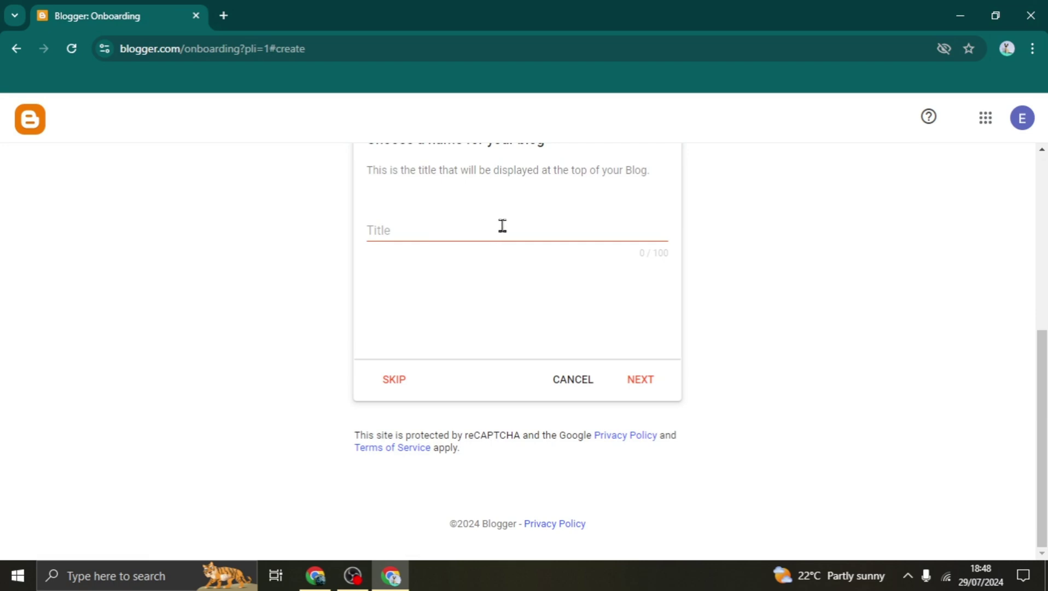
pyautogui.scroll(4, 502, 225)
pyautogui.scroll(-3, 423, 283)
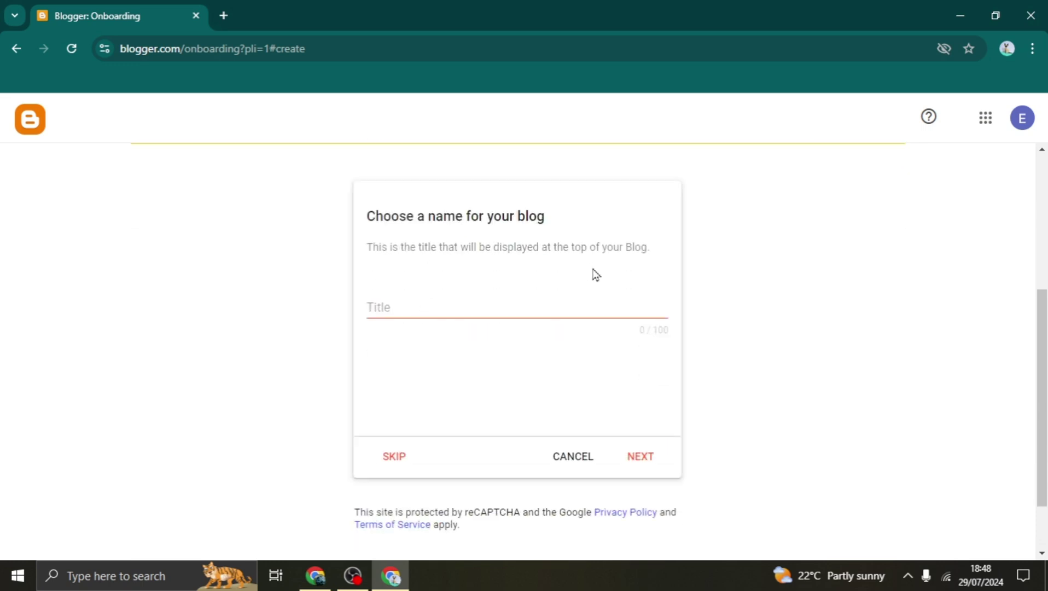
pyautogui.click(426, 305)
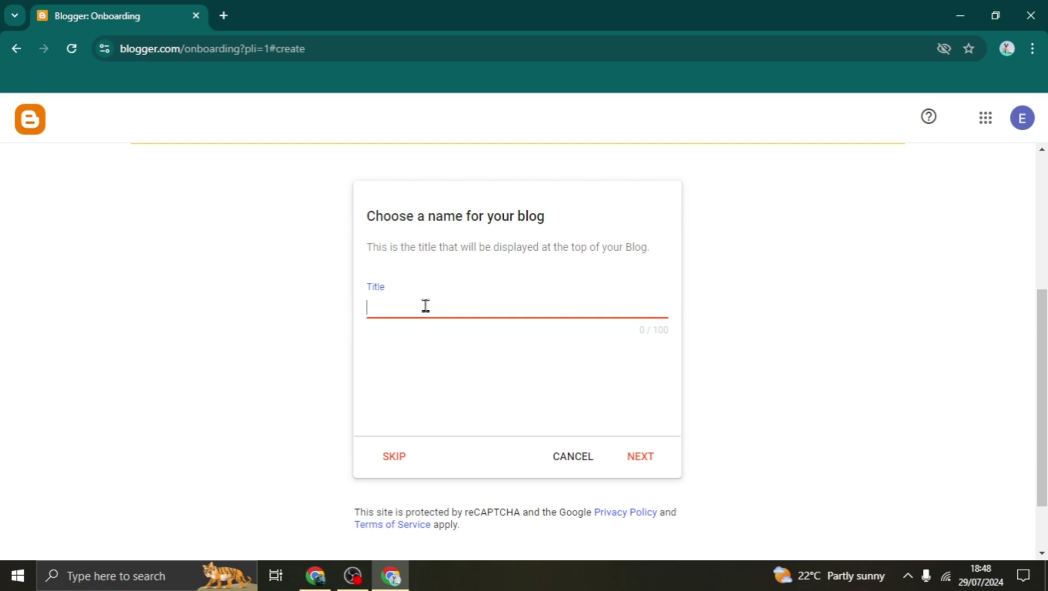
pyautogui.write('football example')
# Set the blog address to footballcupliveexample.blogspot.com and continue to the display name field.
pyautogui.click(660, 454)
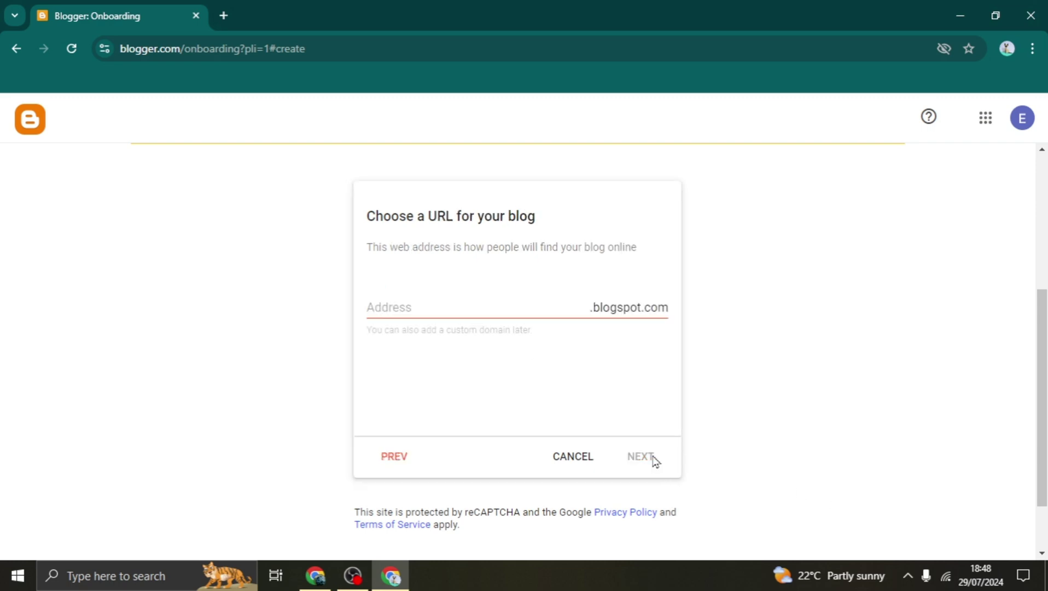
pyautogui.click(456, 306)
pyautogui.write('footb')
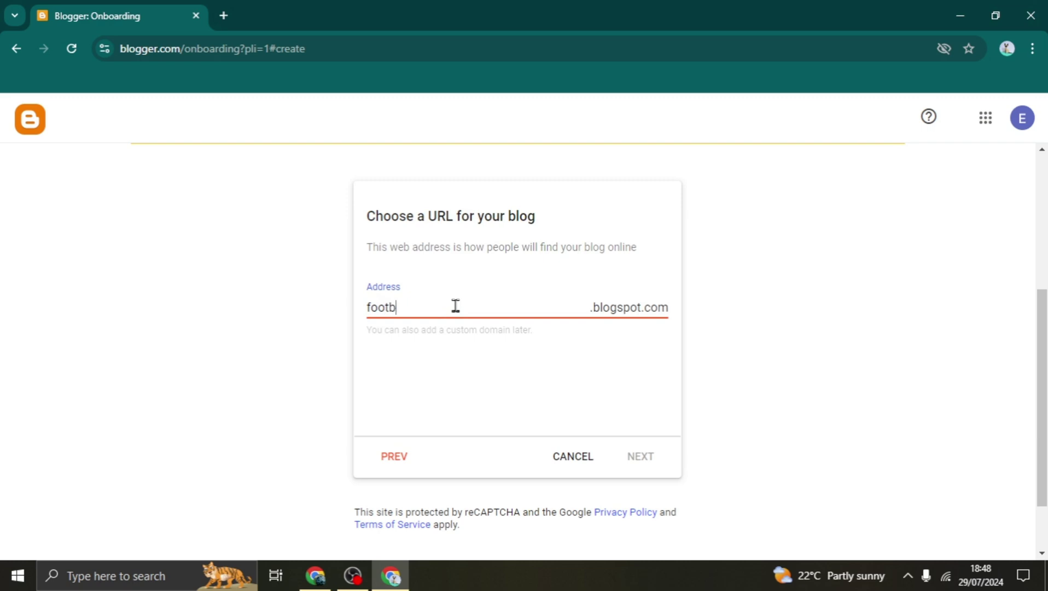
pyautogui.write('allc')
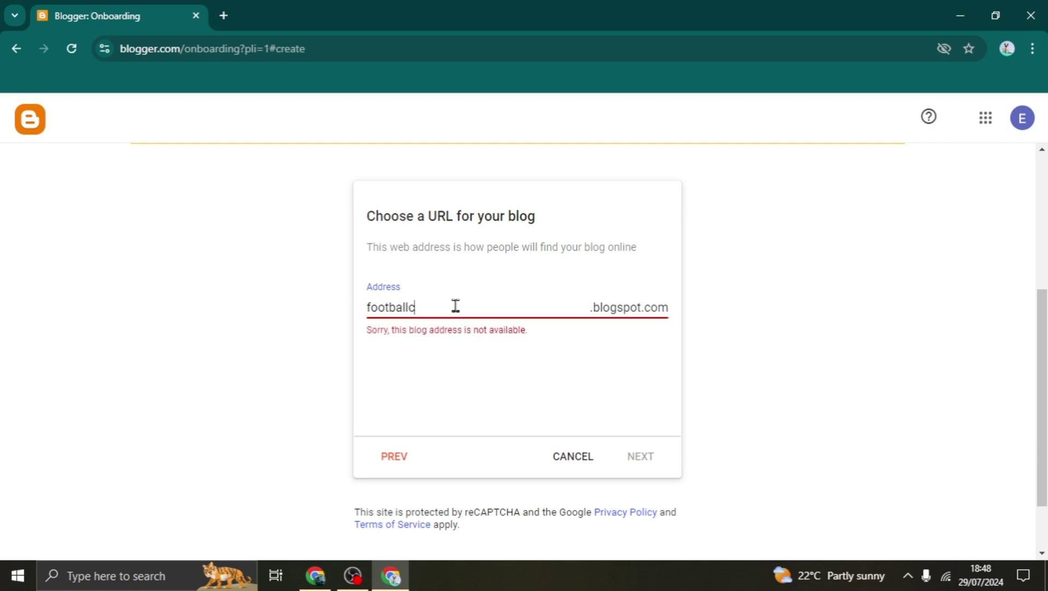
pyautogui.write('uplive')
pyautogui.write('stream')
pyautogui.write('ple')
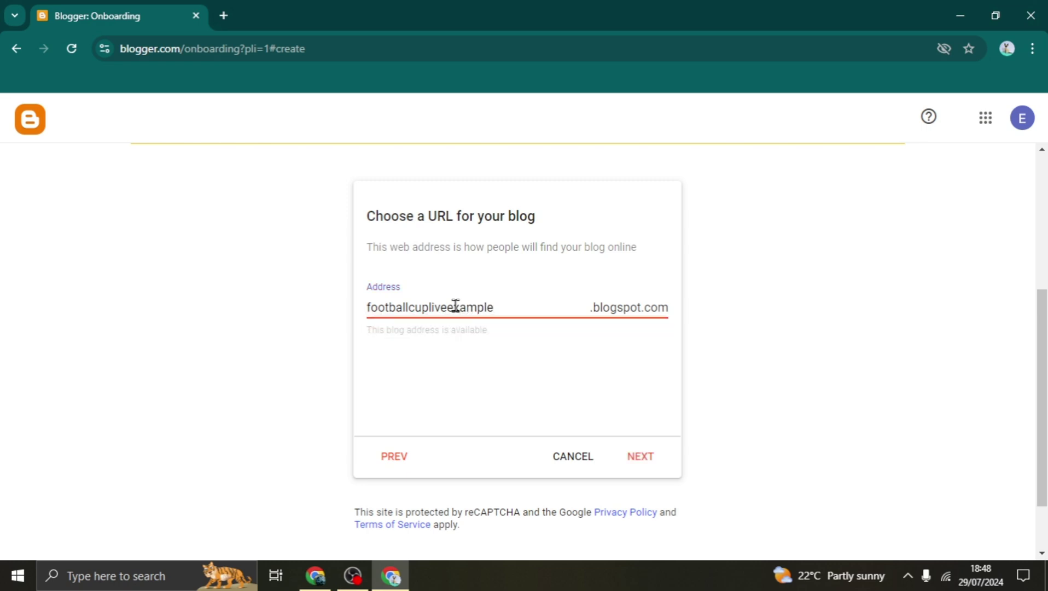
pyautogui.scroll(2, 555, 353)
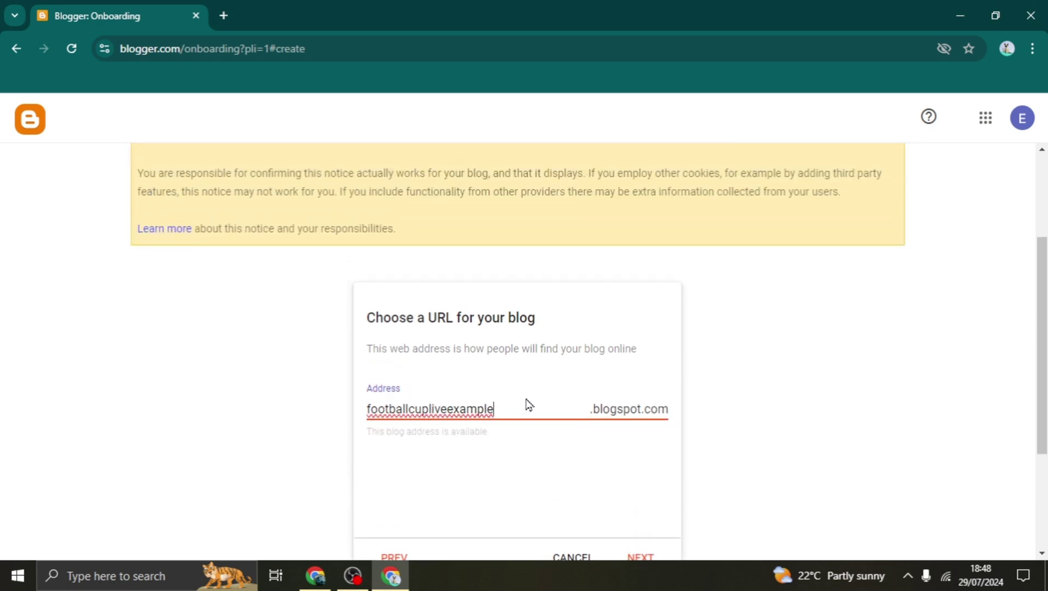
pyautogui.scroll(3, 526, 405)
pyautogui.scroll(-6, 505, 419)
pyautogui.scroll(5, 503, 419)
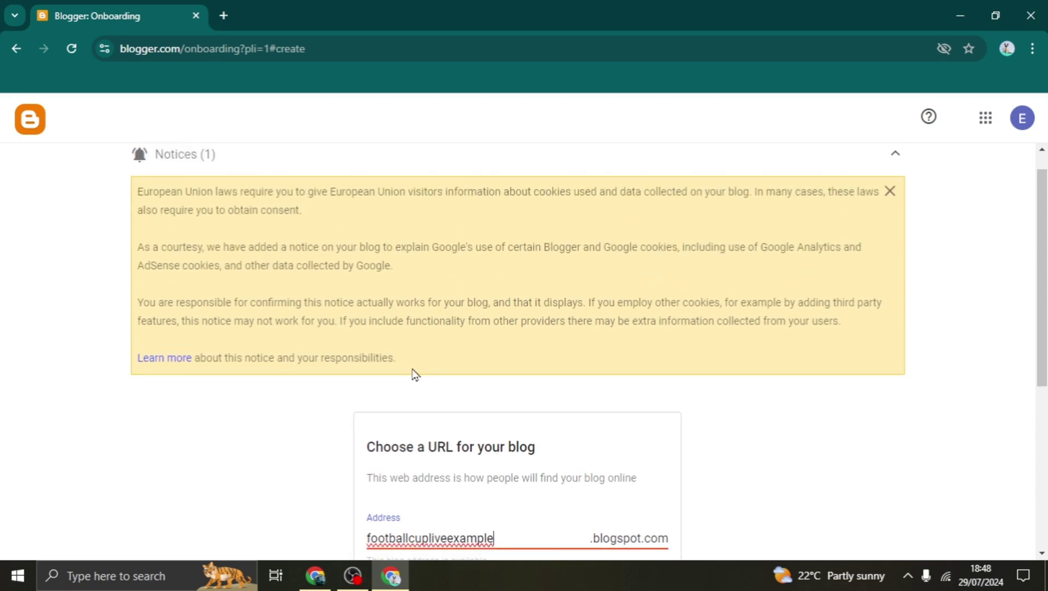
pyautogui.scroll(-4, 414, 374)
pyautogui.click(643, 464)
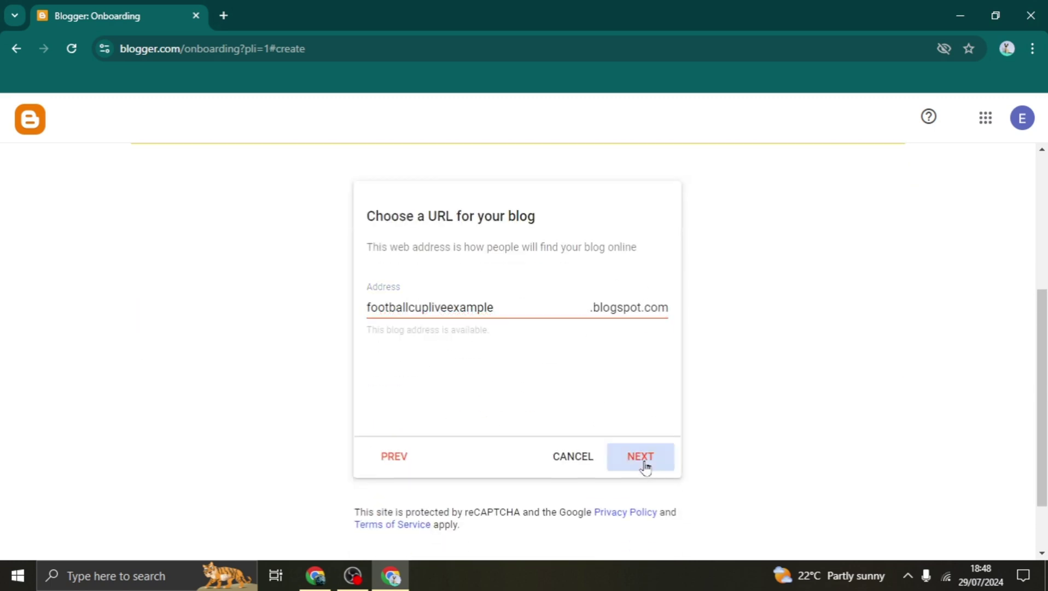
pyautogui.click(487, 305)
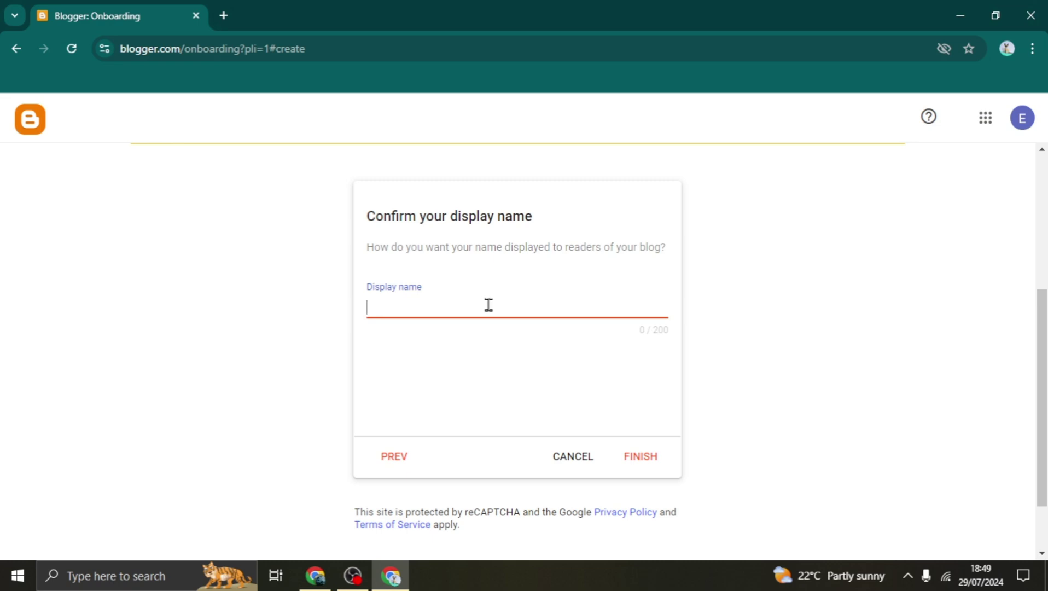
# Enter the display name, finish creating the blog, and view its empty live site.
pyautogui.write('digital cruncher')
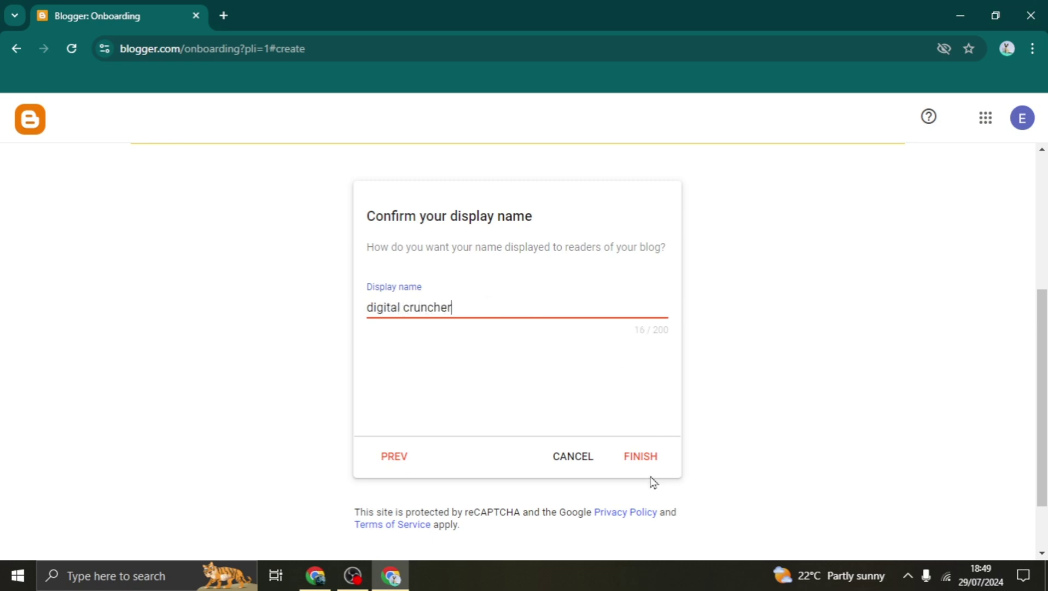
pyautogui.click(651, 460)
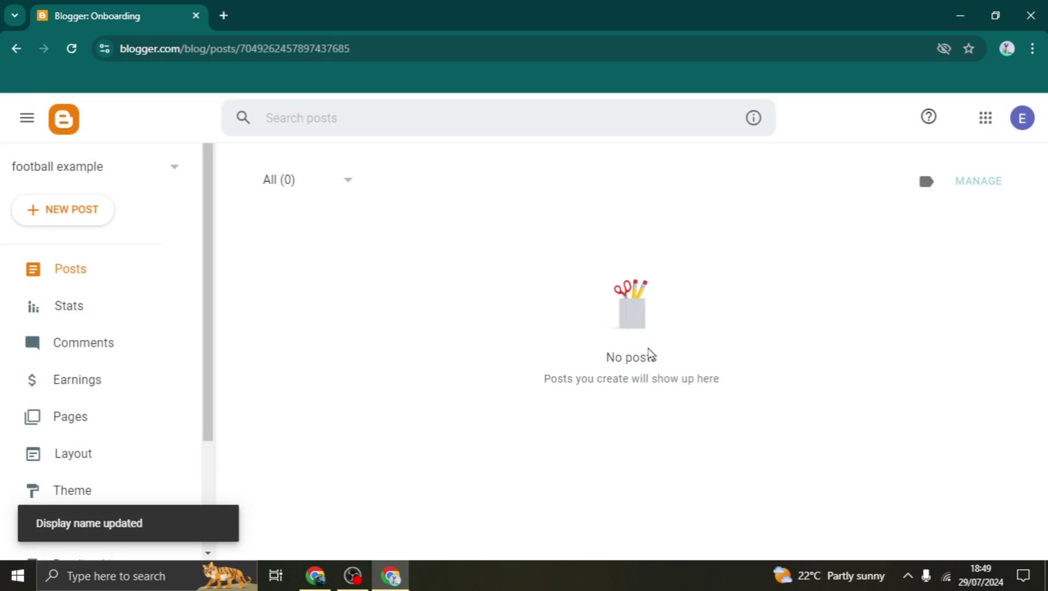
pyautogui.scroll(-2, 352, 280)
pyautogui.scroll(2, 358, 280)
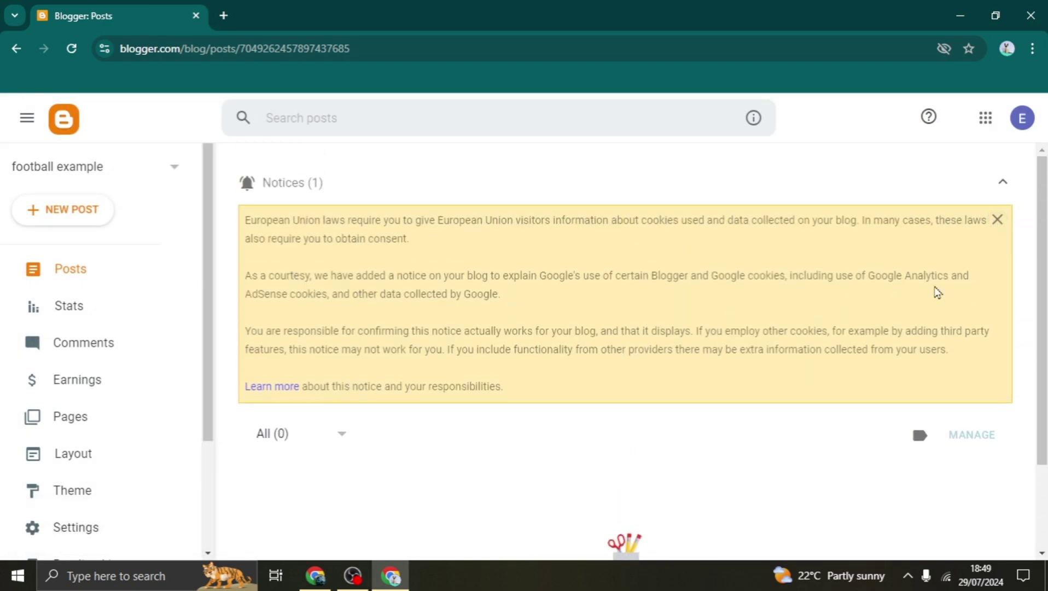
pyautogui.click(1006, 224)
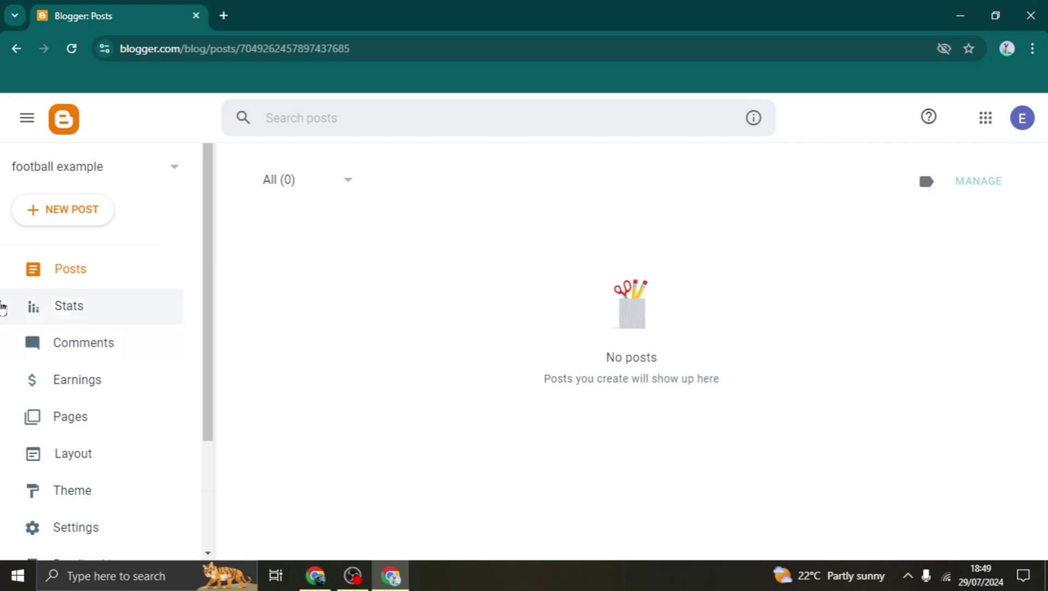
pyautogui.scroll(-3, 87, 440)
pyautogui.click(87, 453)
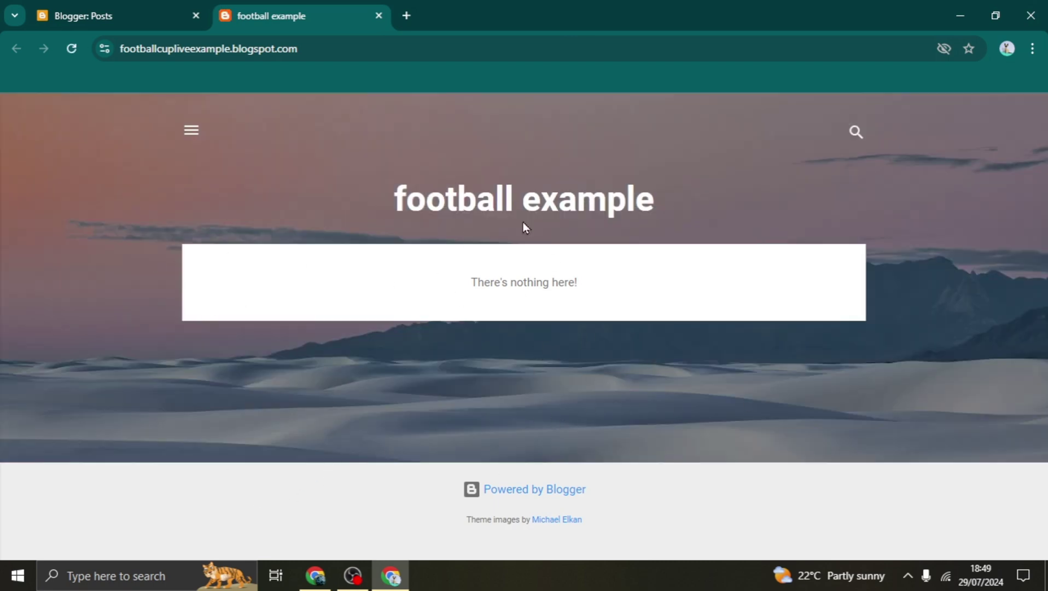
pyautogui.click(315, 575)
pyautogui.hotkey('ctrl', 'Tab')
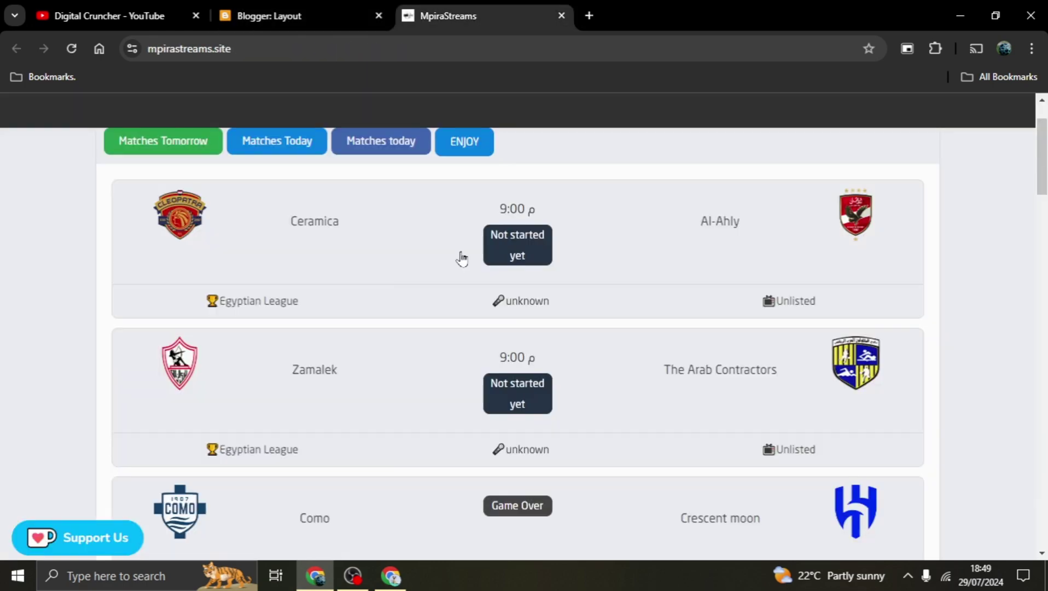
pyautogui.scroll(2, 398, 206)
pyautogui.scroll(-8, 620, 241)
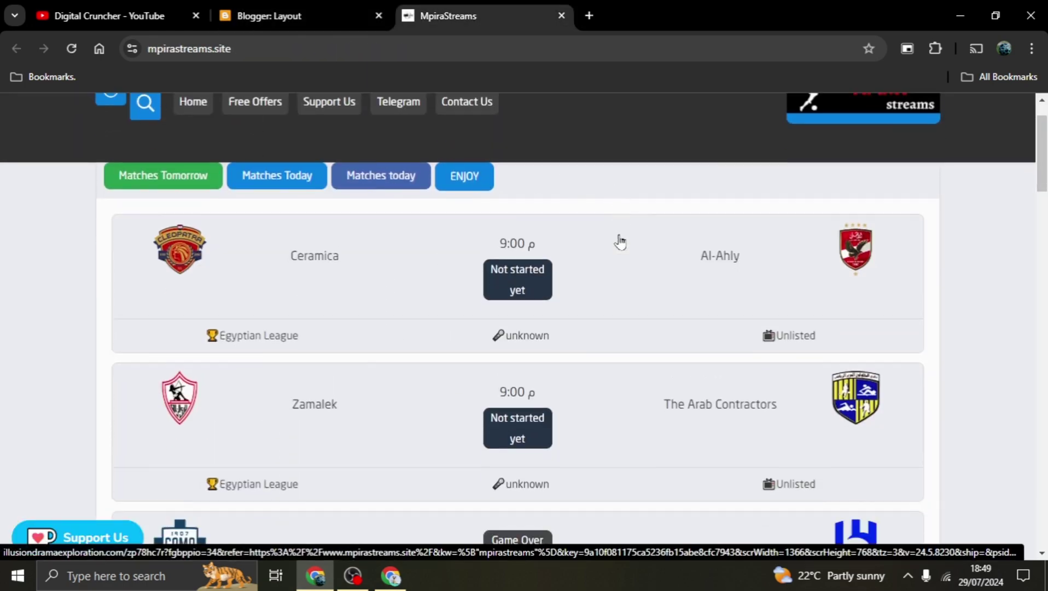
pyautogui.scroll(1, 241, 350)
pyautogui.scroll(-10, 241, 374)
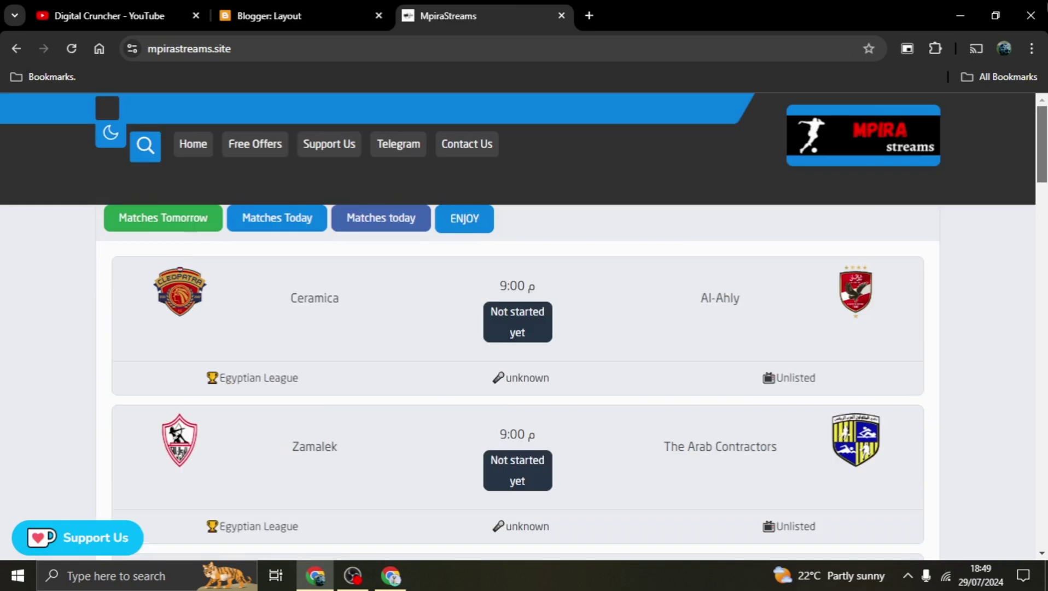
pyautogui.click(246, 16)
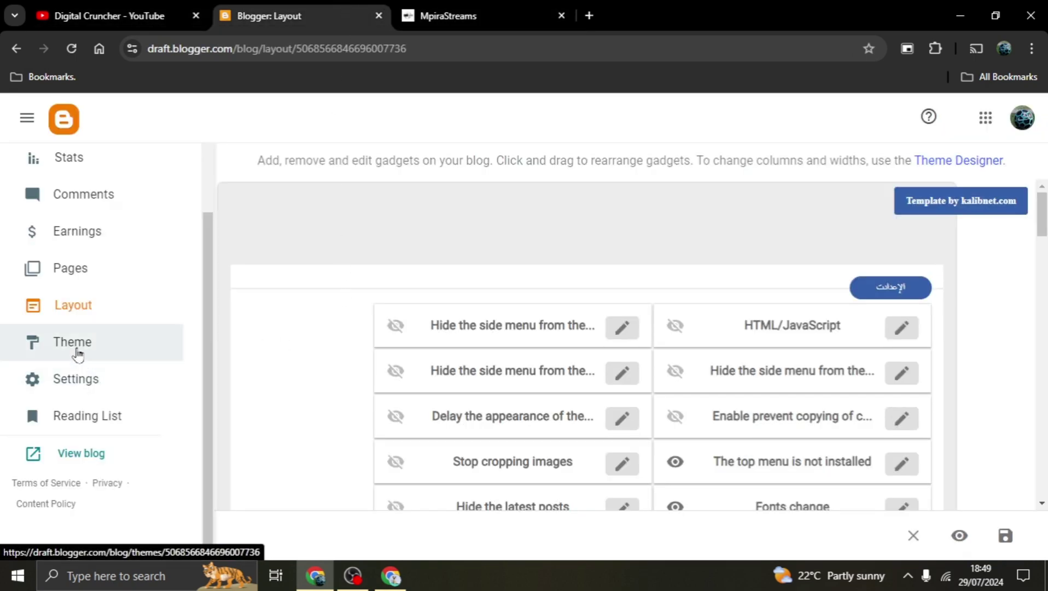
pyautogui.click(316, 579)
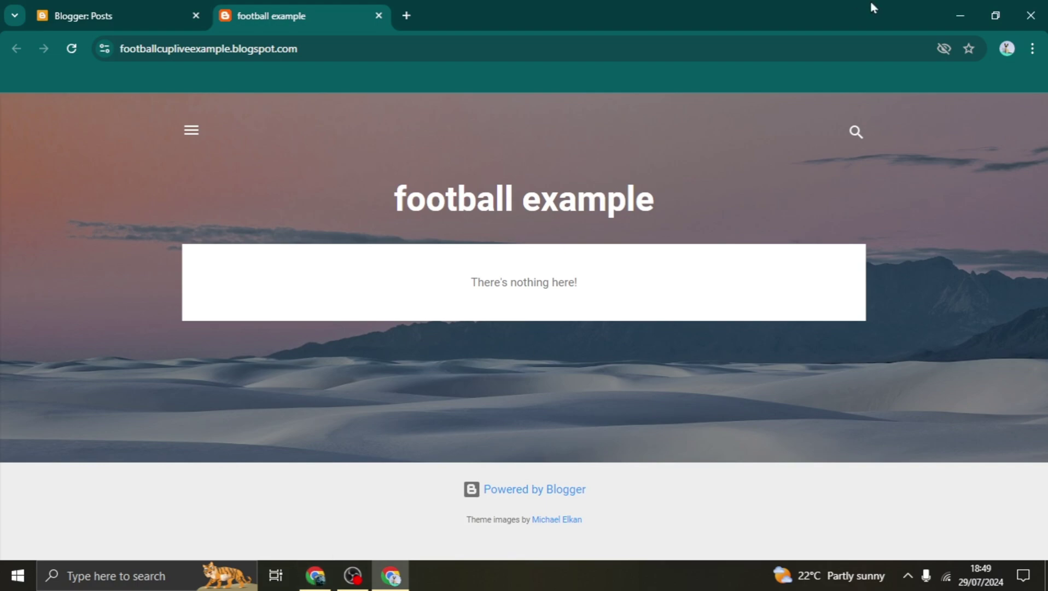
pyautogui.click(963, 18)
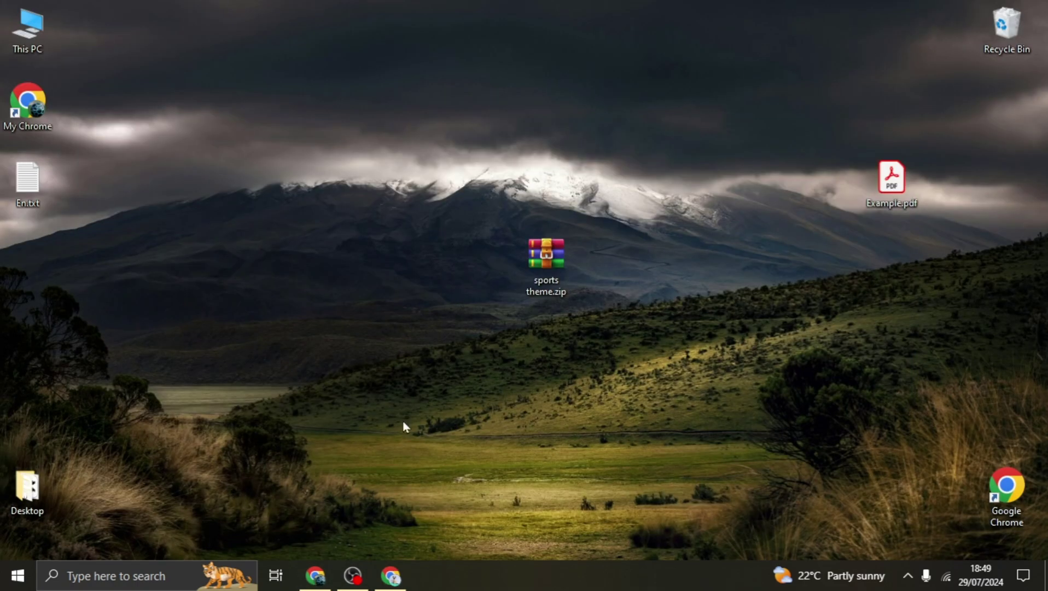
pyautogui.click(315, 576)
pyautogui.click(591, 17)
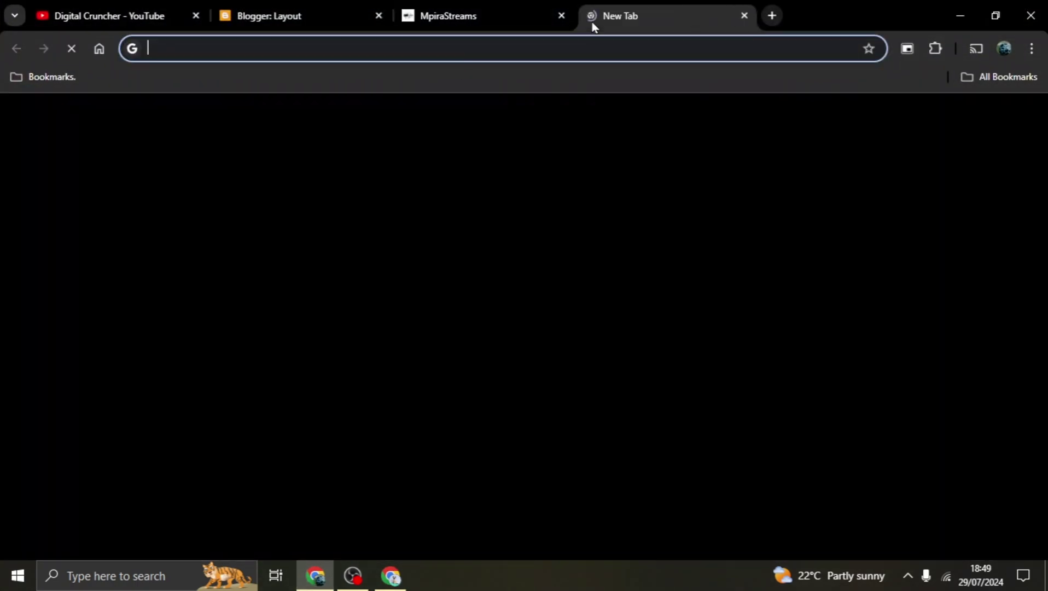
pyautogui.write('pa')
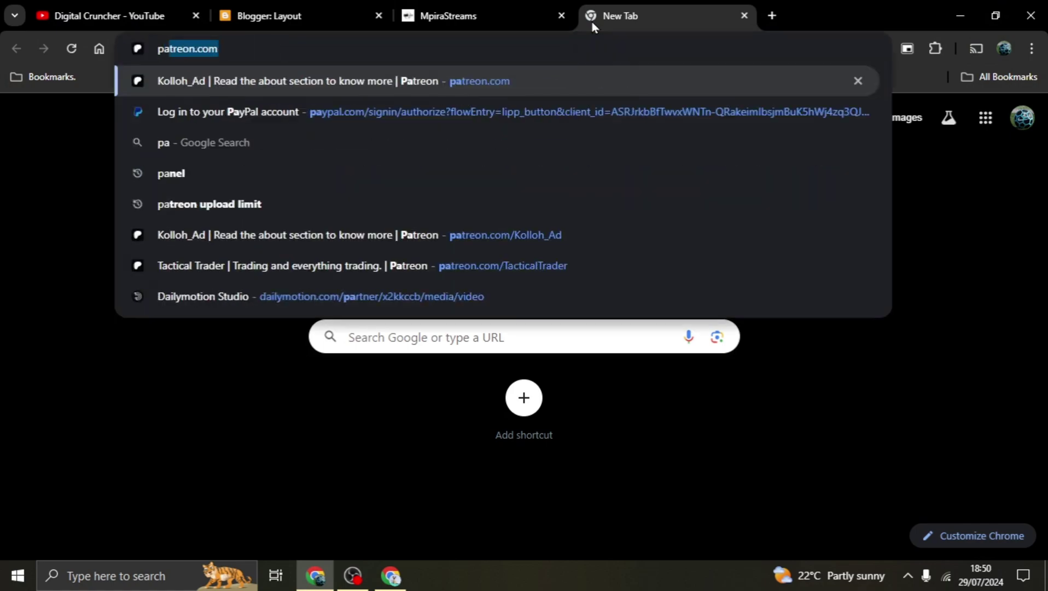
pyautogui.write('treon.com')
pyautogui.press('Return')
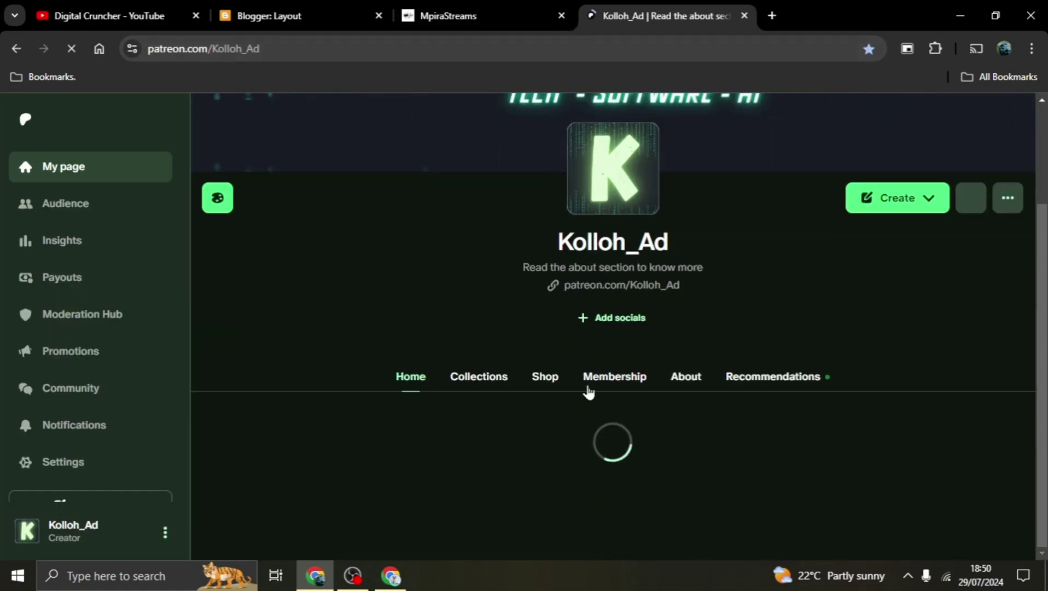
pyautogui.click(546, 389)
pyautogui.scroll(-10, 424, 227)
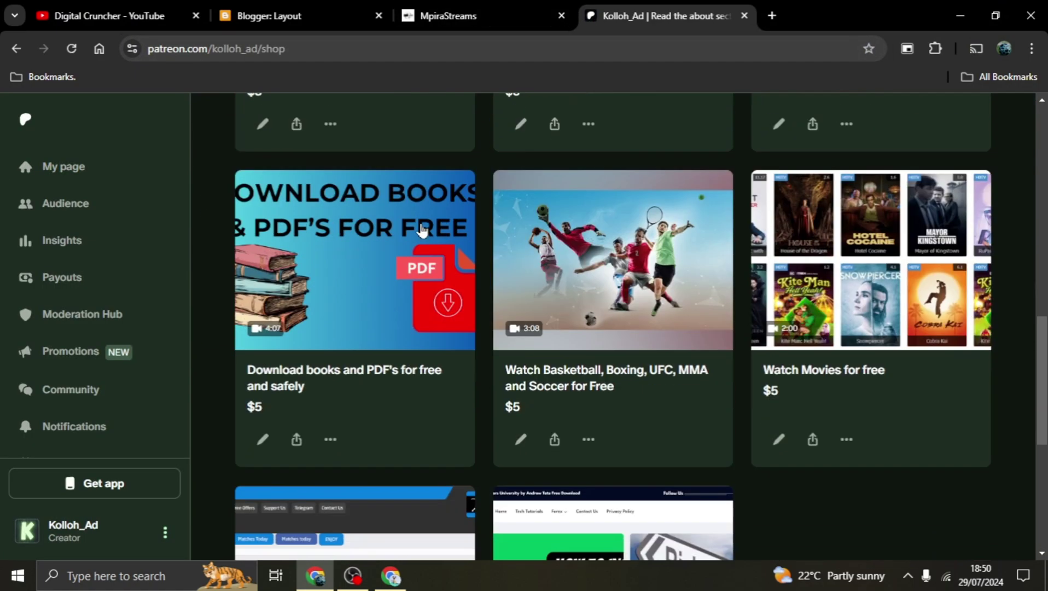
pyautogui.scroll(-5, 423, 230)
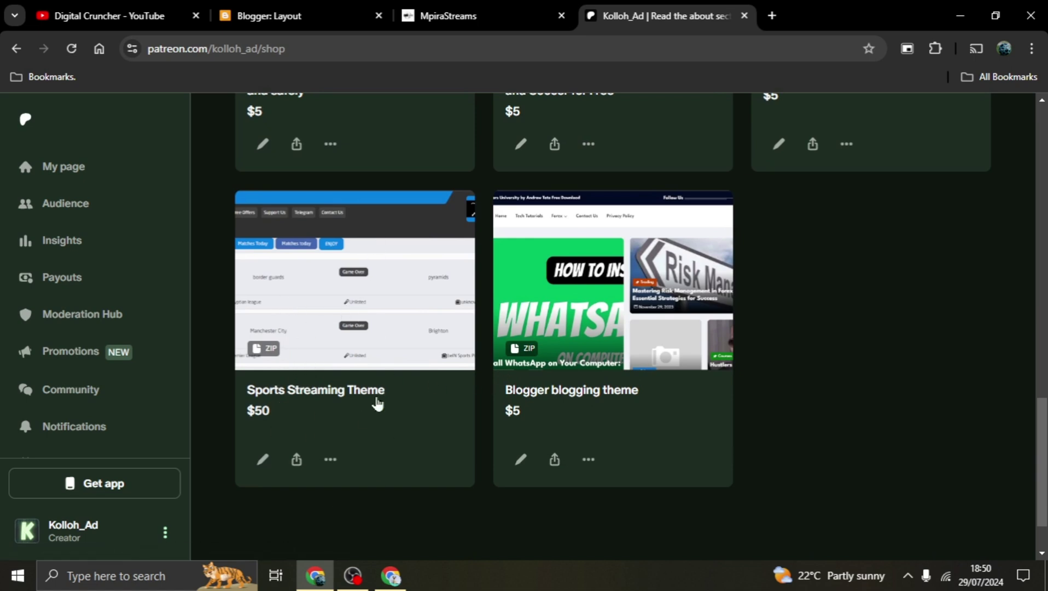
# Show the desktop and open sports theme.zip in WinRAR.
pyautogui.click(315, 576)
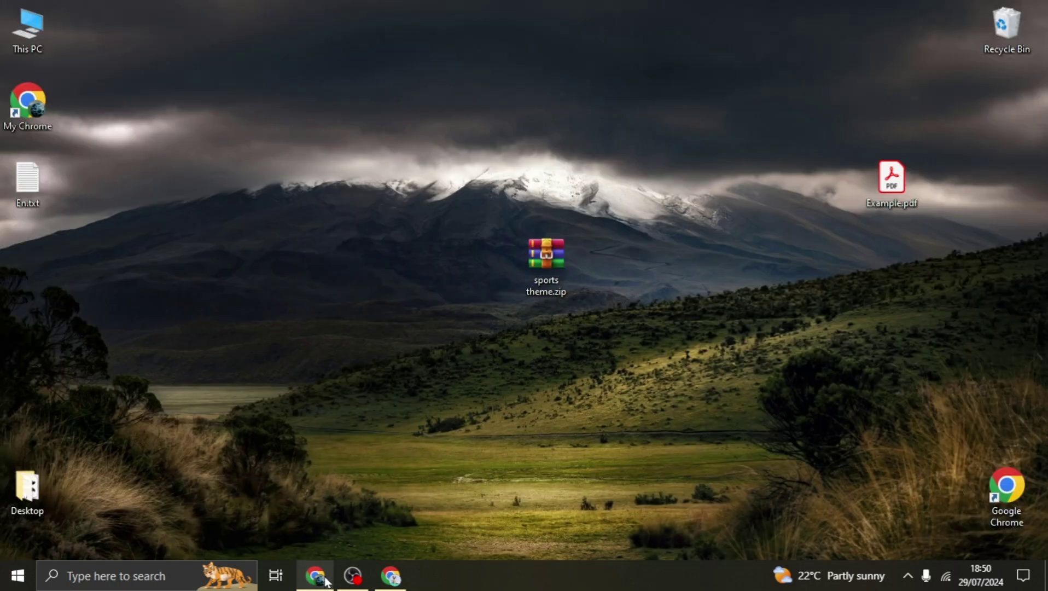
pyautogui.moveTo(555, 252); pyautogui.dragTo(493, 185)
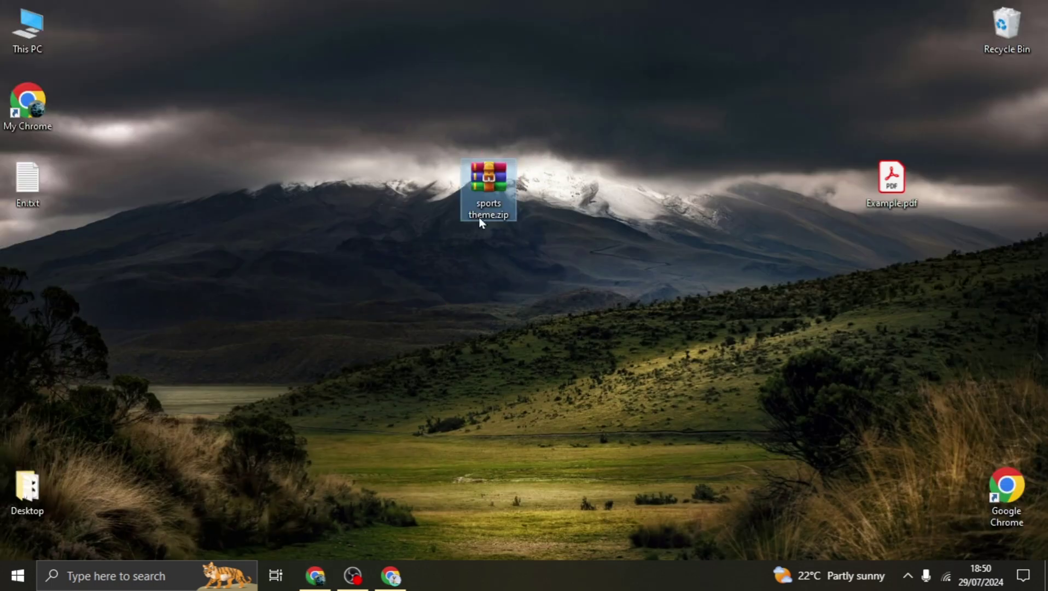
pyautogui.doubleClick(493, 171)
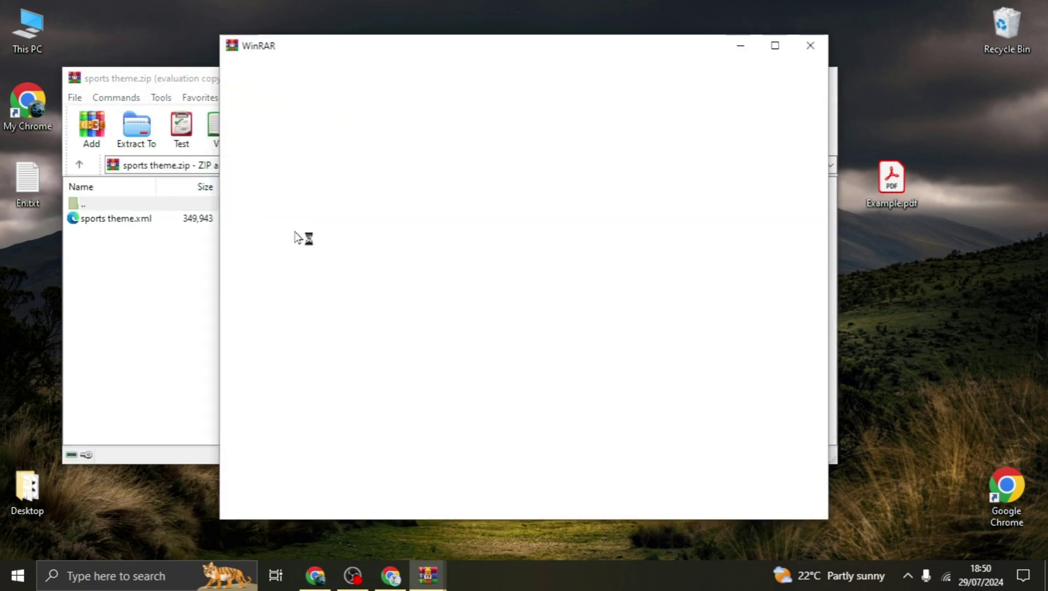
pyautogui.click(810, 44)
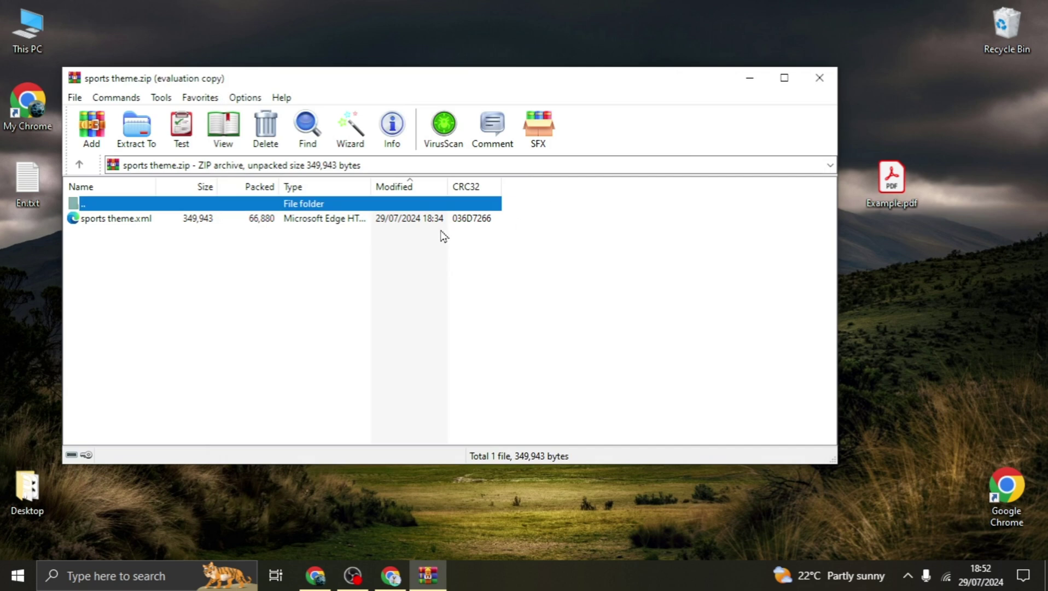
# Extract sports theme.xml to the Desktop, close WinRAR, and return to Chrome.
pyautogui.click(440, 224)
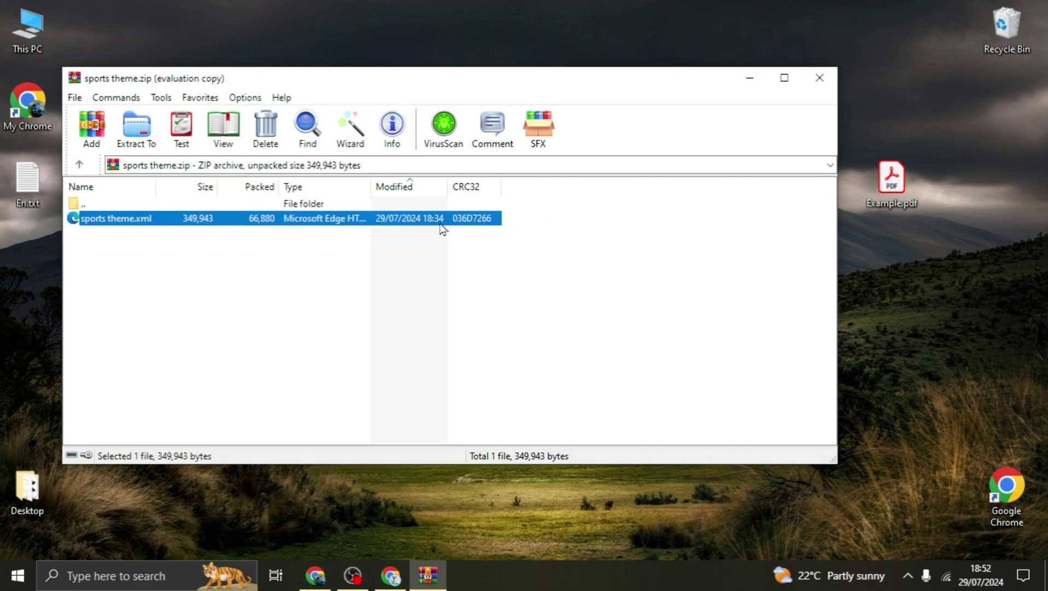
pyautogui.click(138, 131)
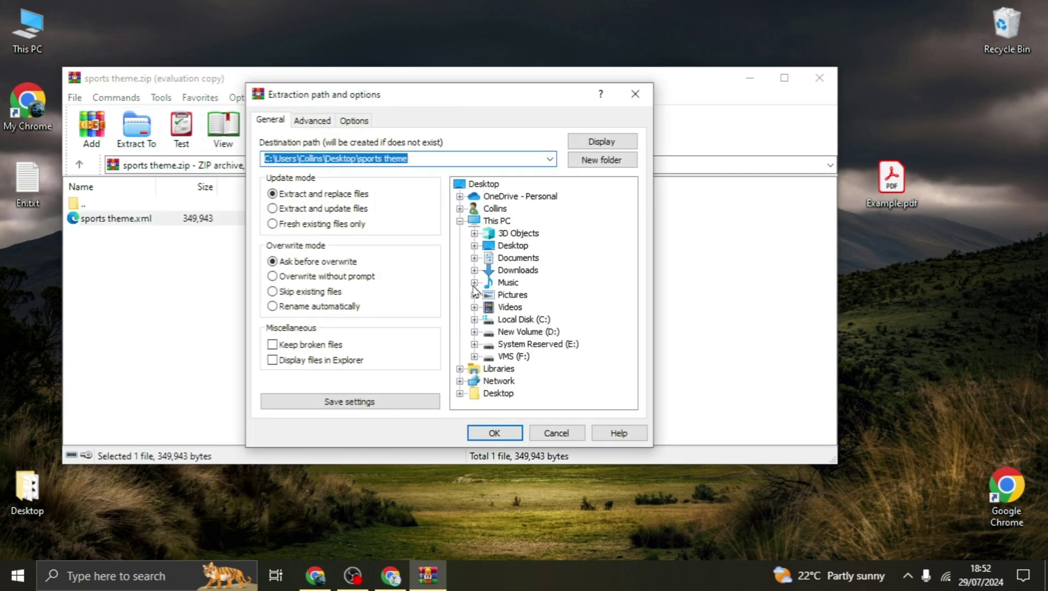
pyautogui.click(518, 251)
pyautogui.click(494, 432)
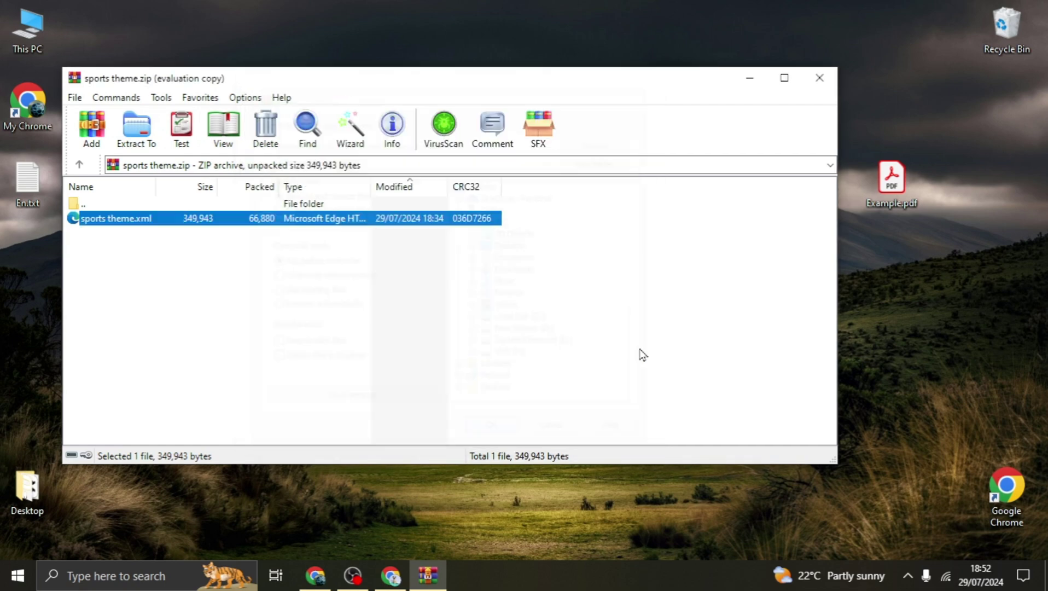
pyautogui.click(834, 80)
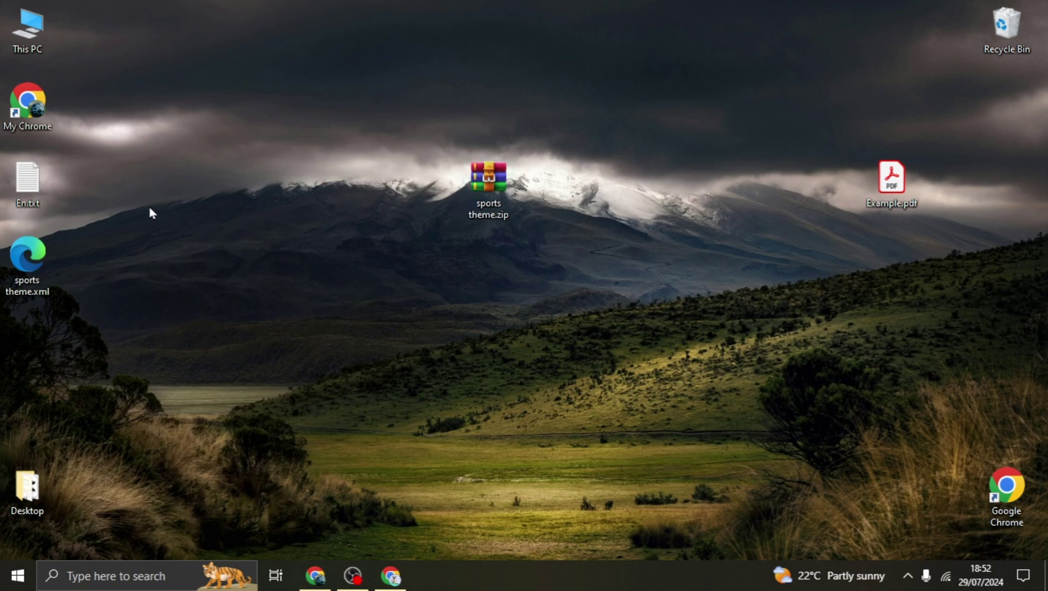
pyautogui.moveTo(33, 257); pyautogui.dragTo(452, 326)
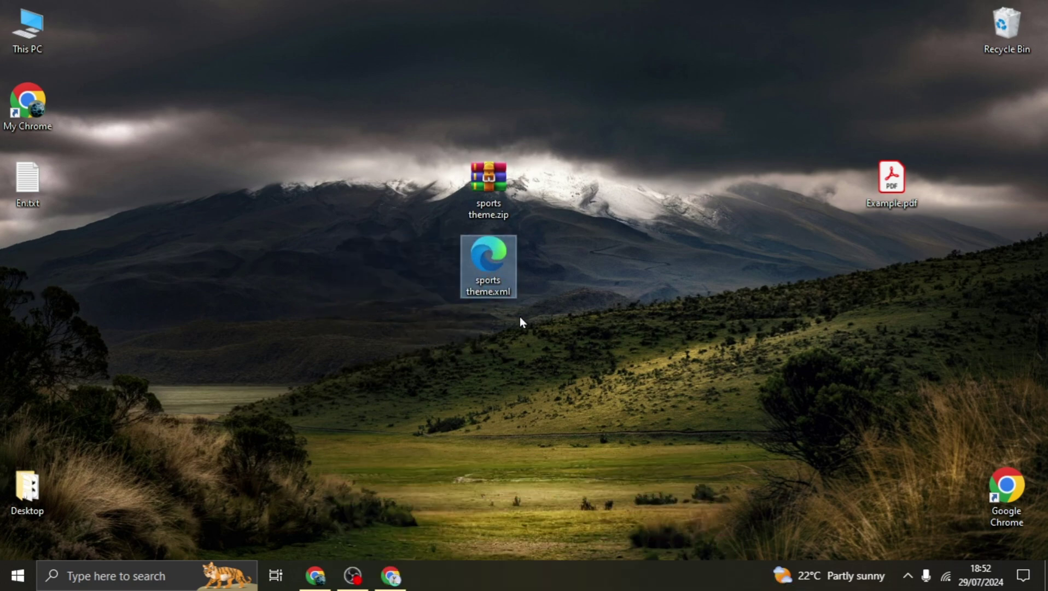
pyautogui.click(391, 576)
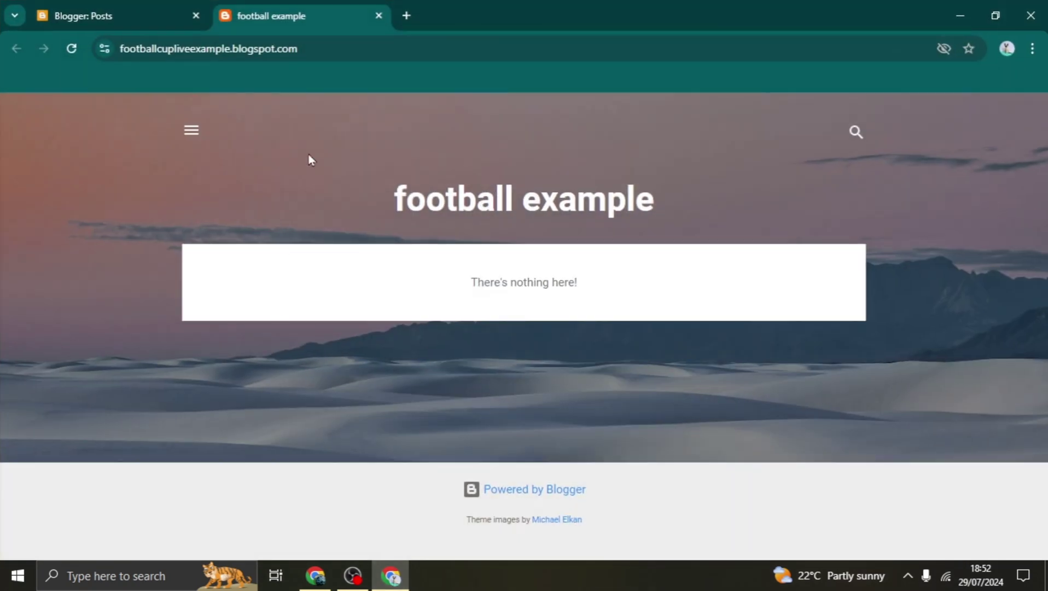
# Restore the blog's theme from sports theme.xml on the Desktop, replacing Contempo Light.
pyautogui.click(106, 13)
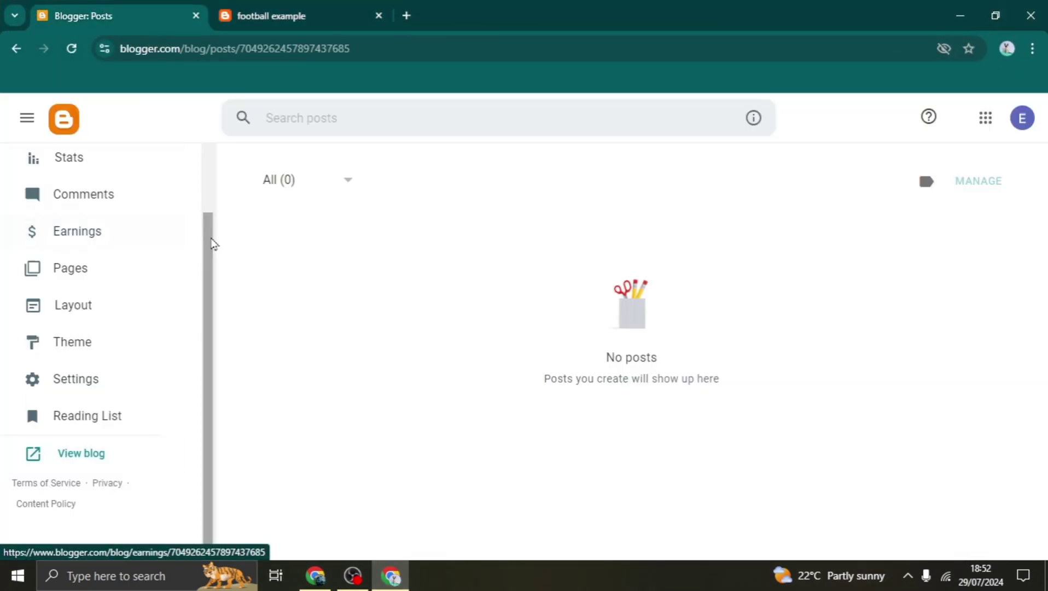
pyautogui.scroll(3, 180, 297)
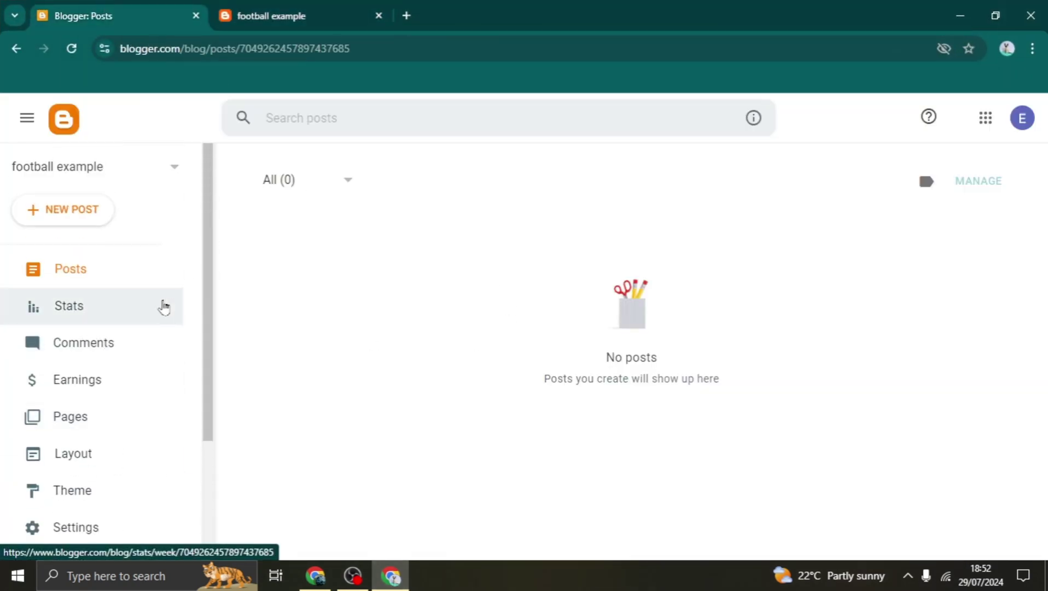
pyautogui.scroll(-3, 180, 355)
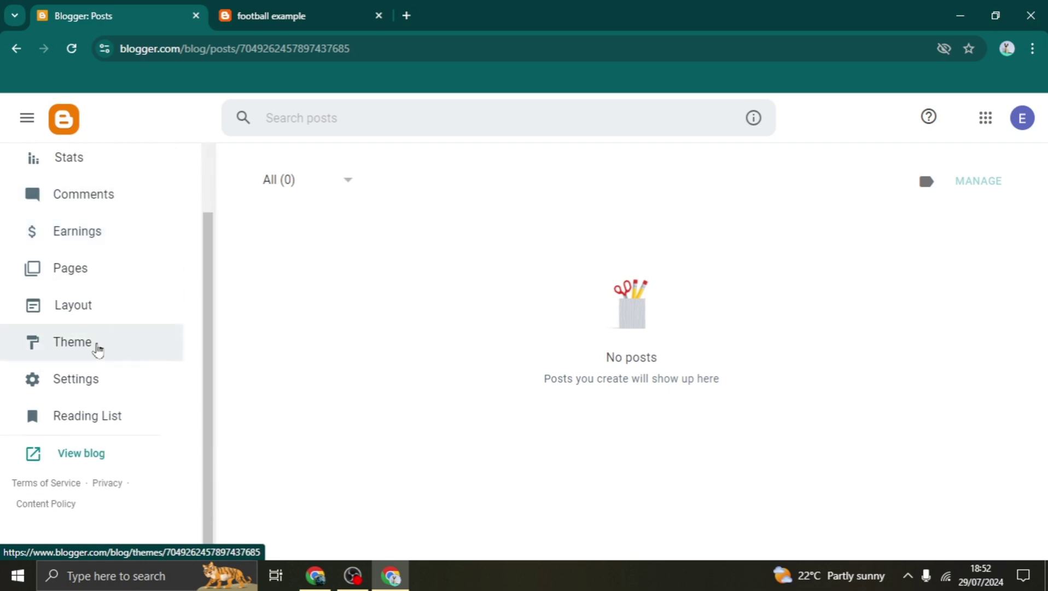
pyautogui.click(90, 342)
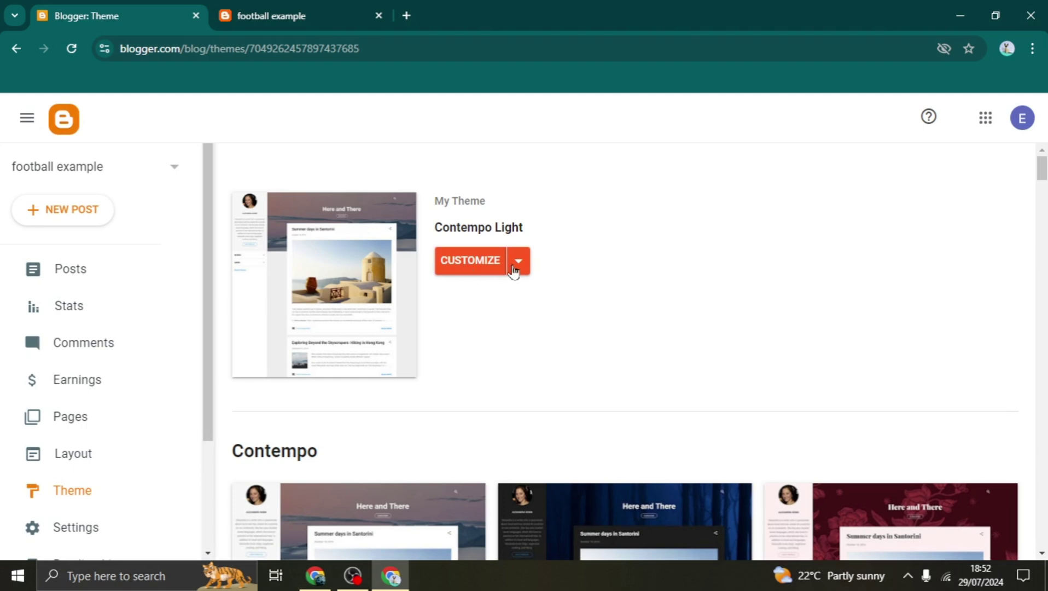
pyautogui.click(515, 271)
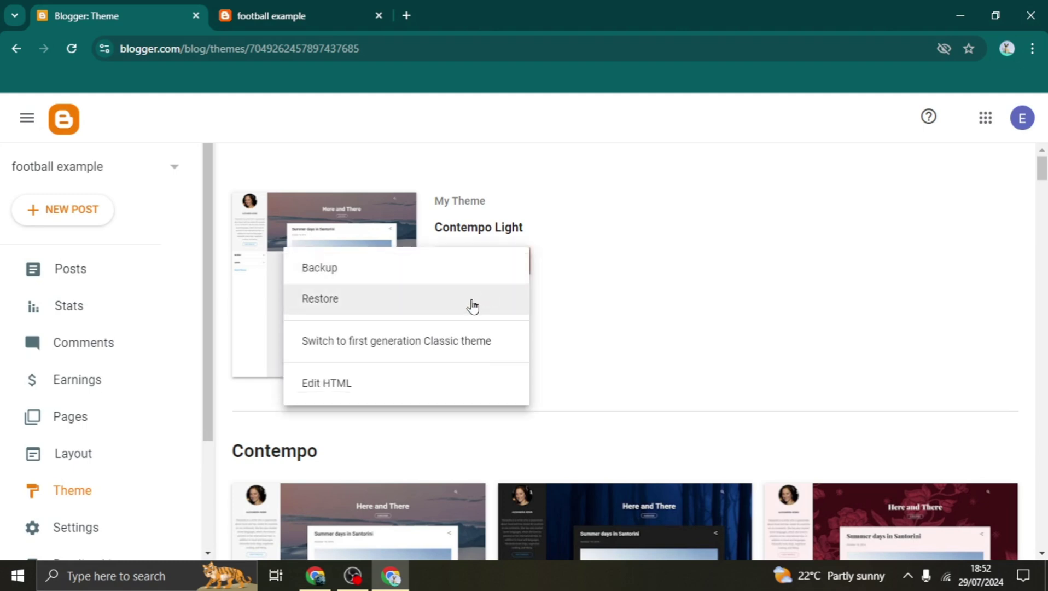
pyautogui.click(346, 299)
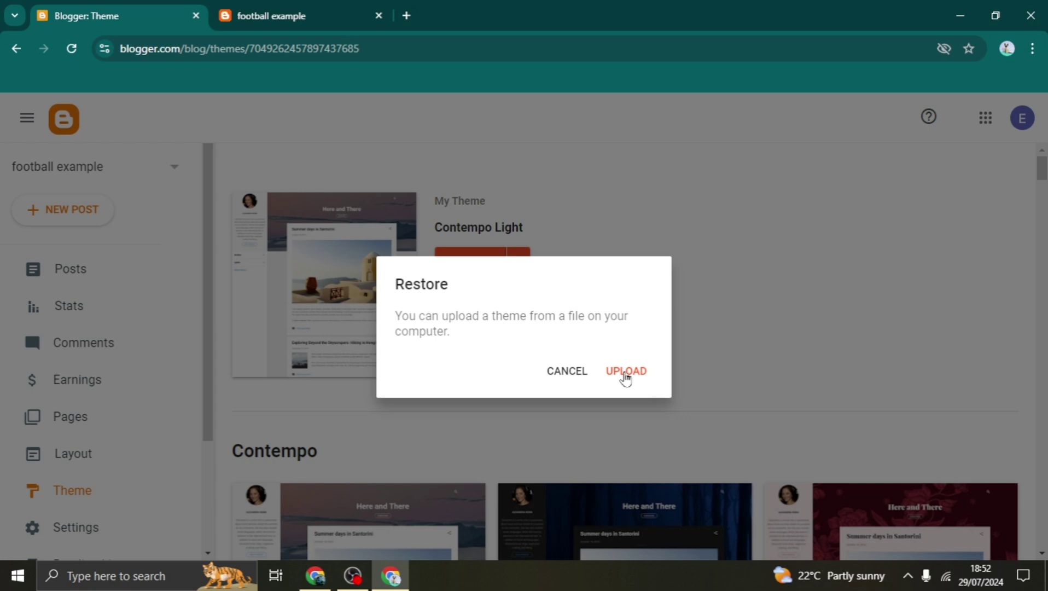
pyautogui.click(625, 371)
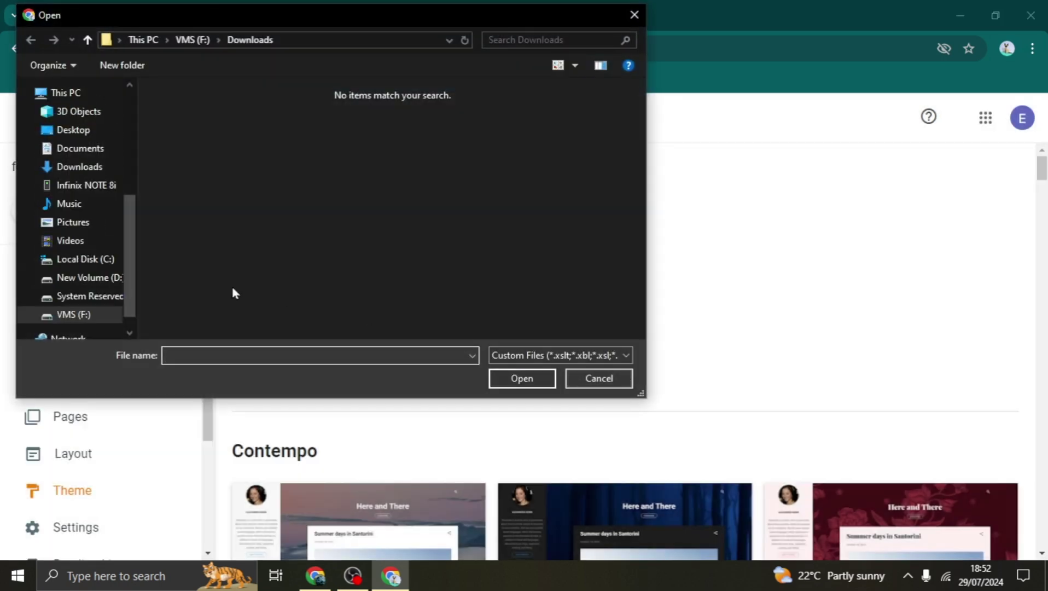
pyautogui.click(76, 138)
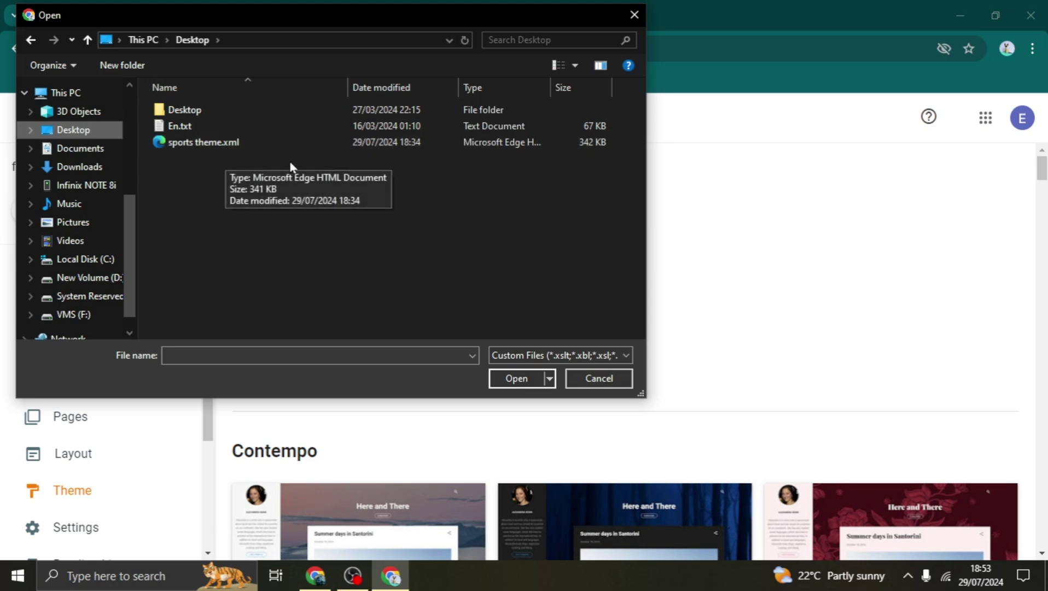
pyautogui.click(230, 144)
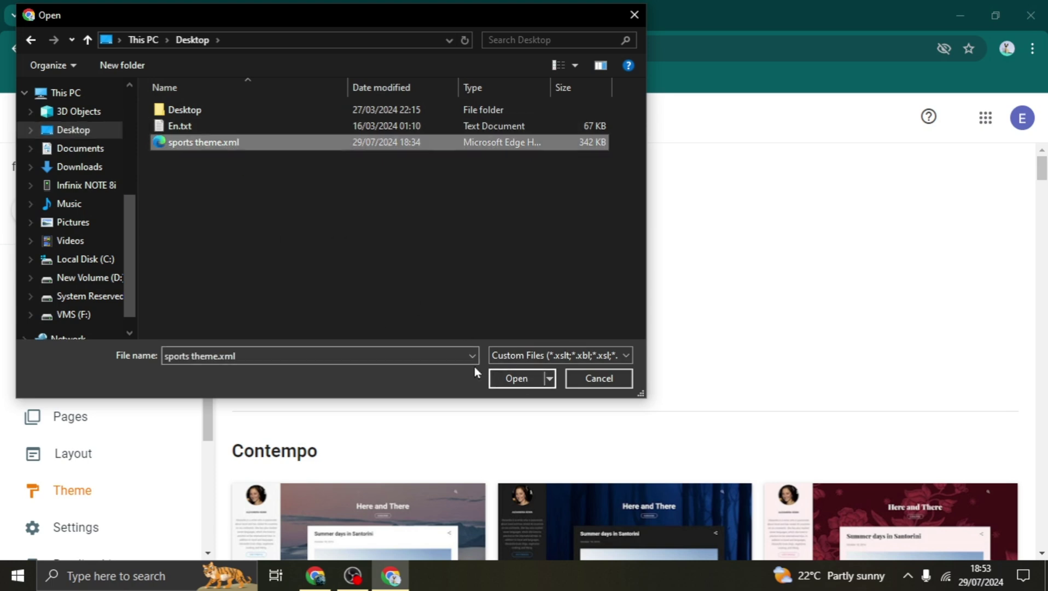
pyautogui.click(504, 376)
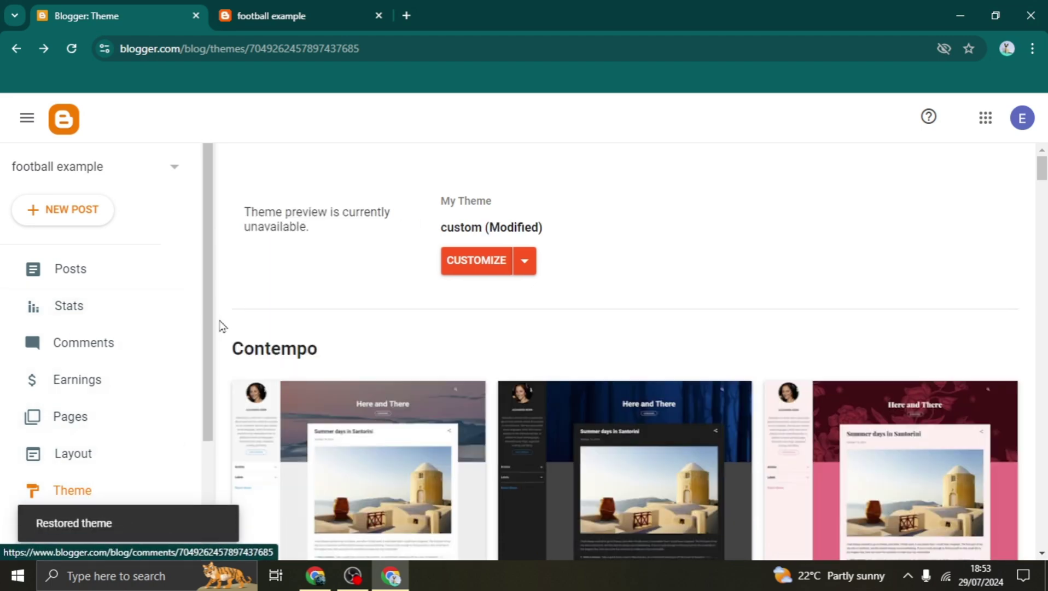
# Reload the live football example blog to check the MPIRA streams theme and its match buttons.
pyautogui.scroll(-3, 164, 216)
pyautogui.click(260, 10)
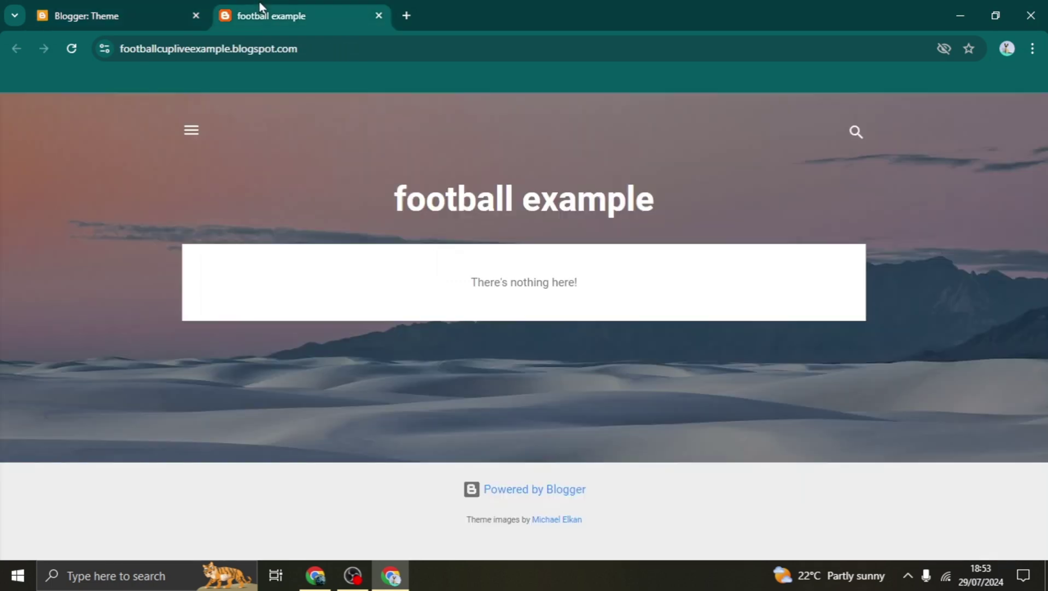
pyautogui.click(68, 49)
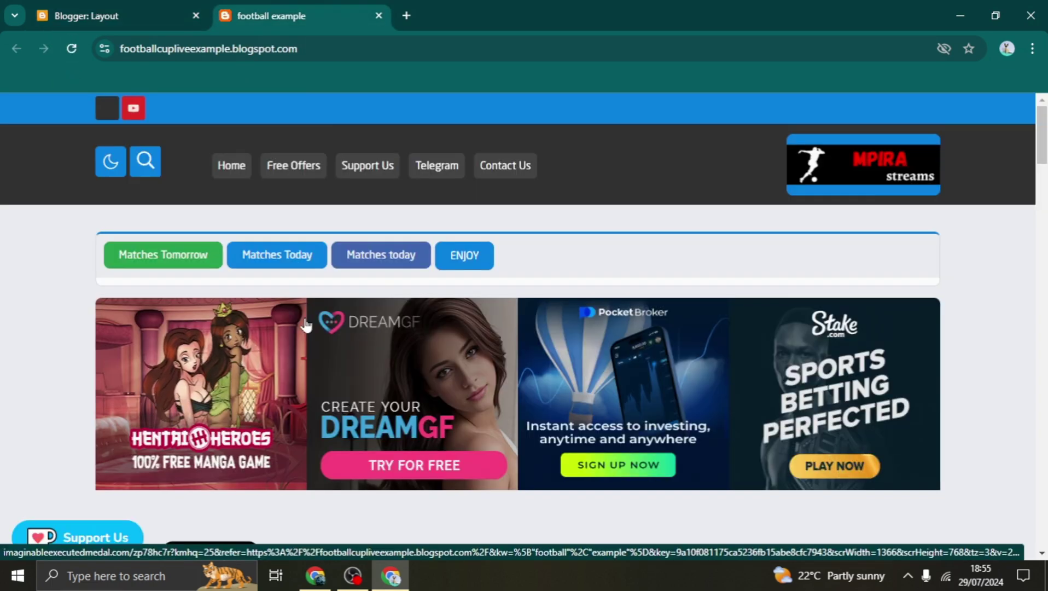
pyautogui.click(111, 15)
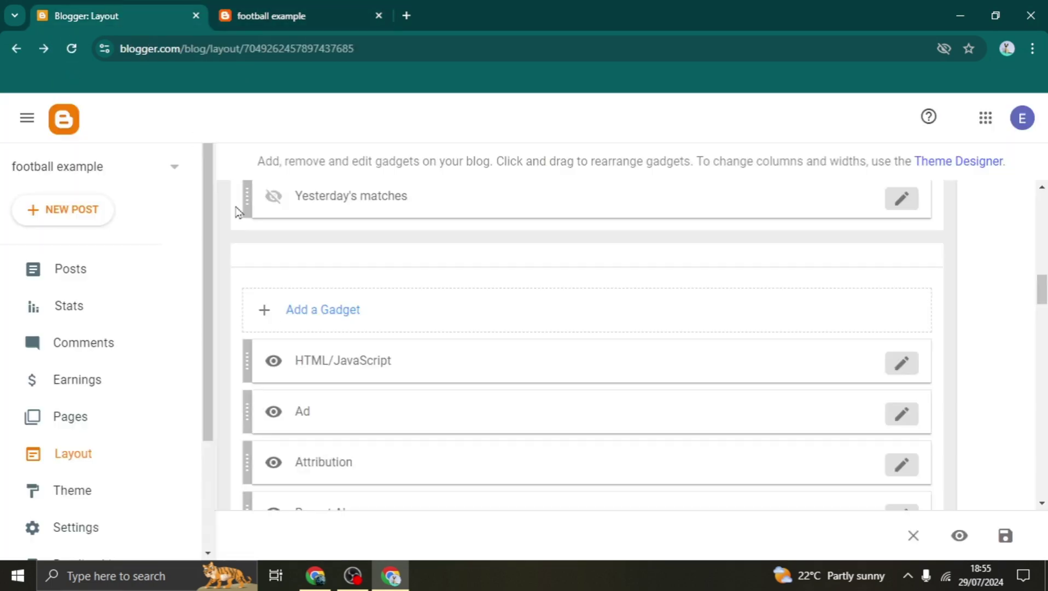
pyautogui.click(230, 8)
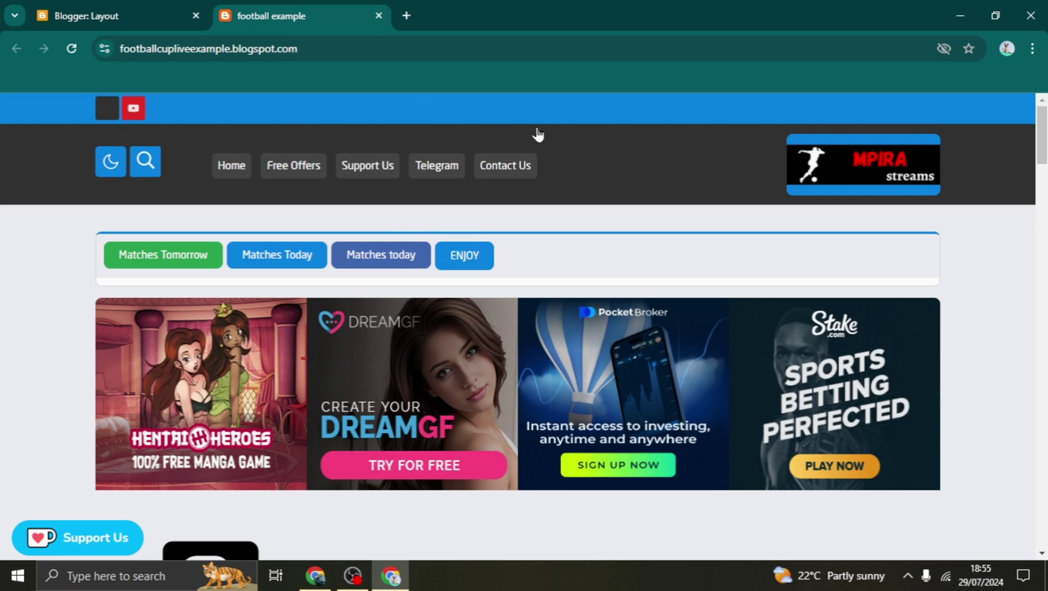
pyautogui.scroll(-10, 539, 139)
pyautogui.scroll(-5, 552, 178)
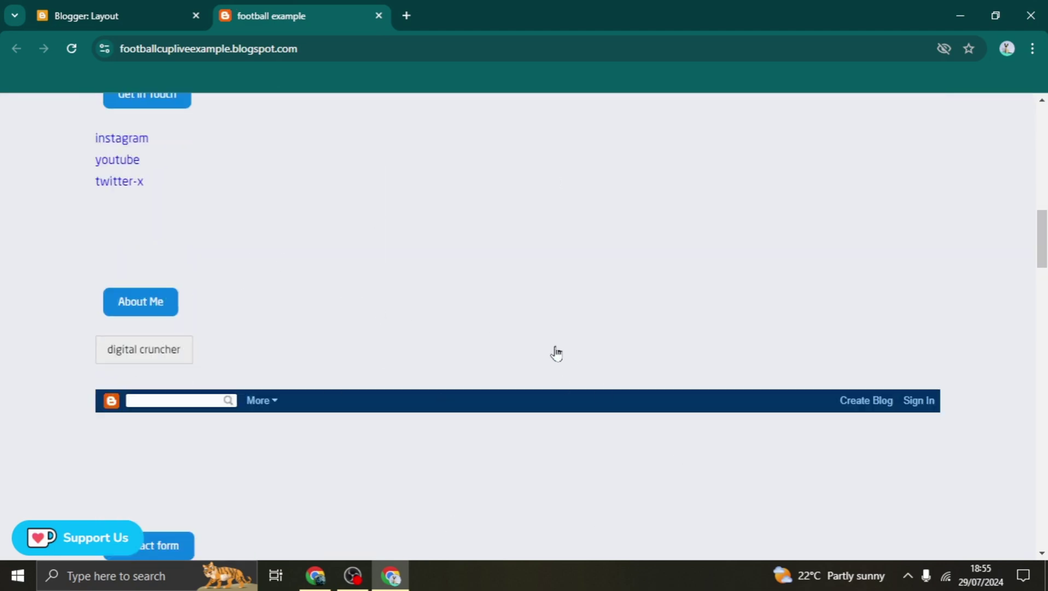
pyautogui.press('Home')
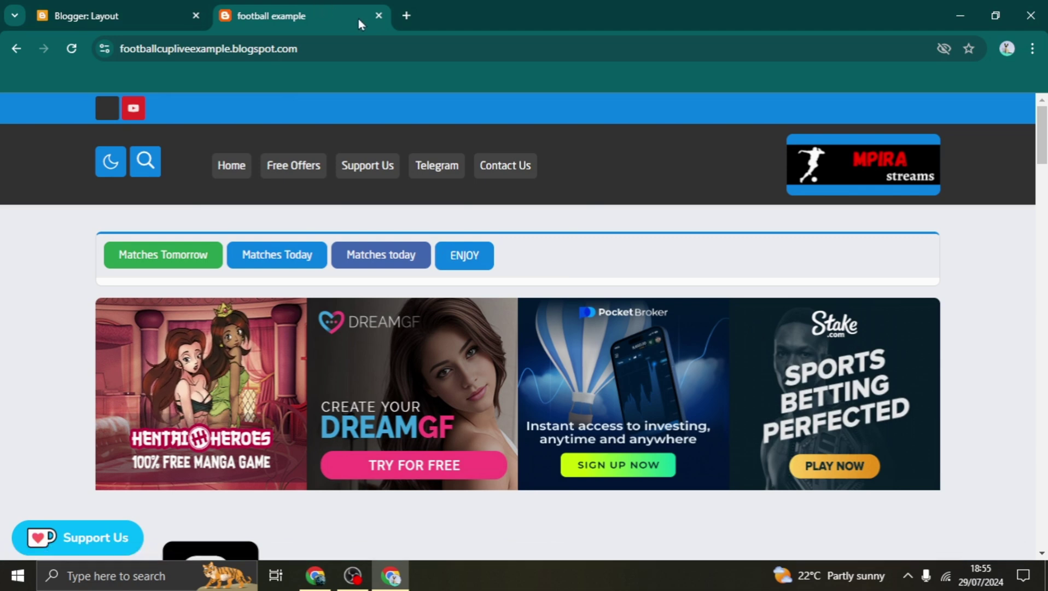
pyautogui.click(93, 12)
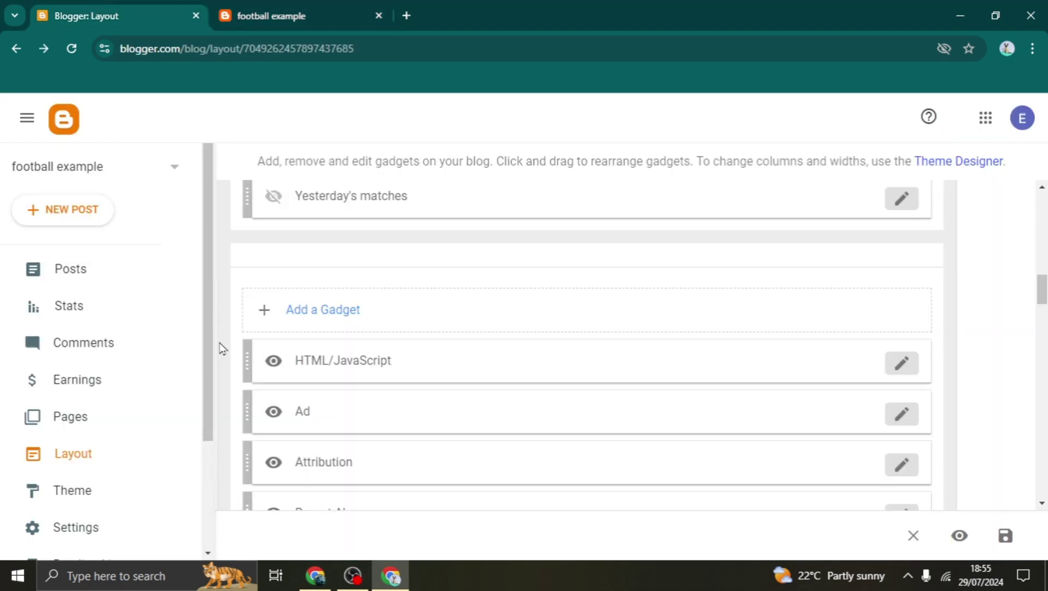
# Move between the Theme, Layout and live blog pages to find the Social Media gadget.
pyautogui.scroll(-4, 234, 278)
pyautogui.scroll(-3, 128, 377)
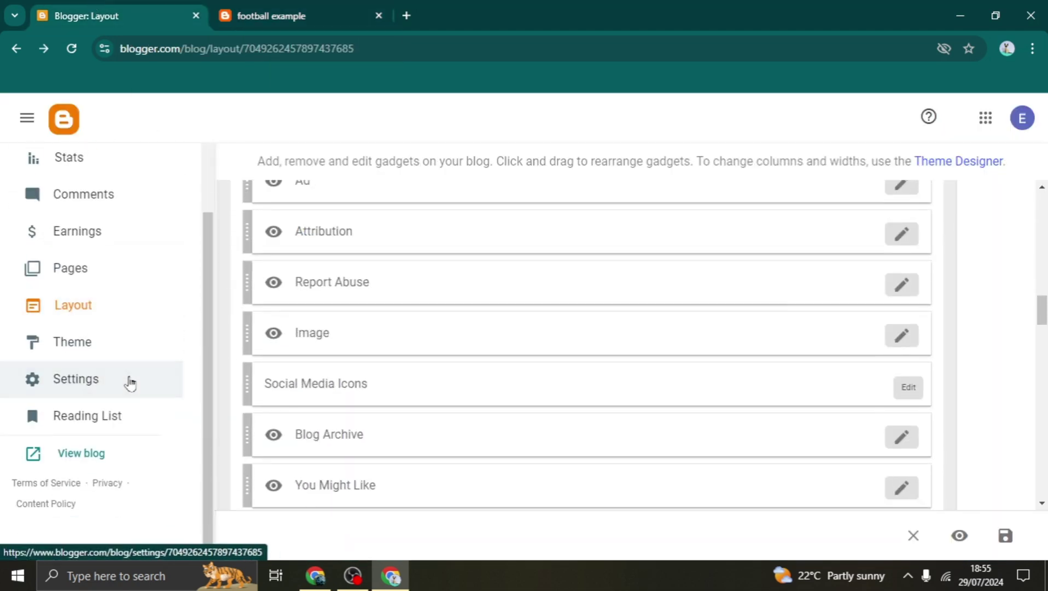
pyautogui.click(71, 356)
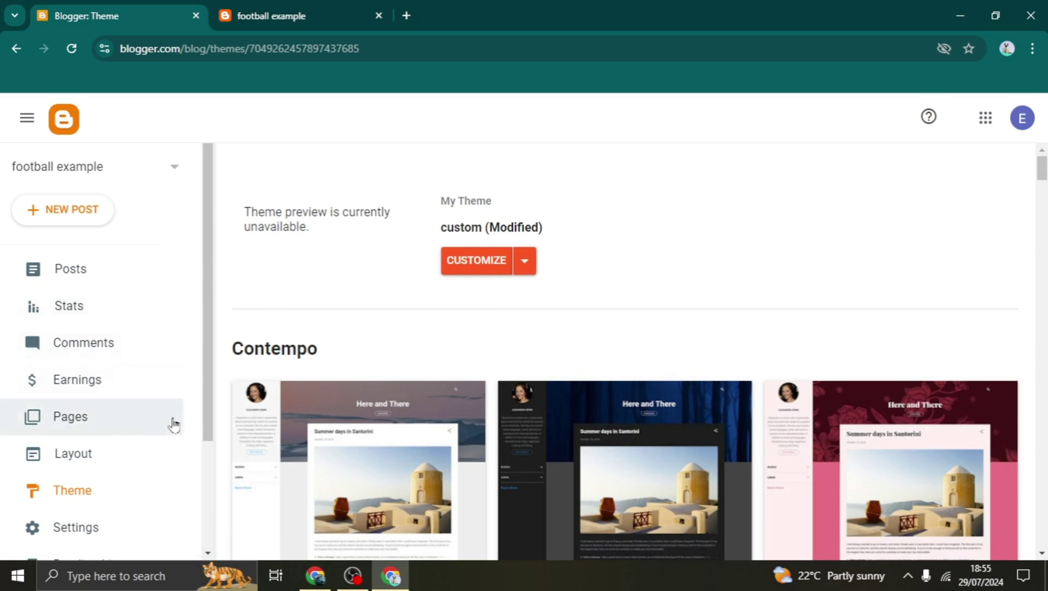
pyautogui.click(137, 452)
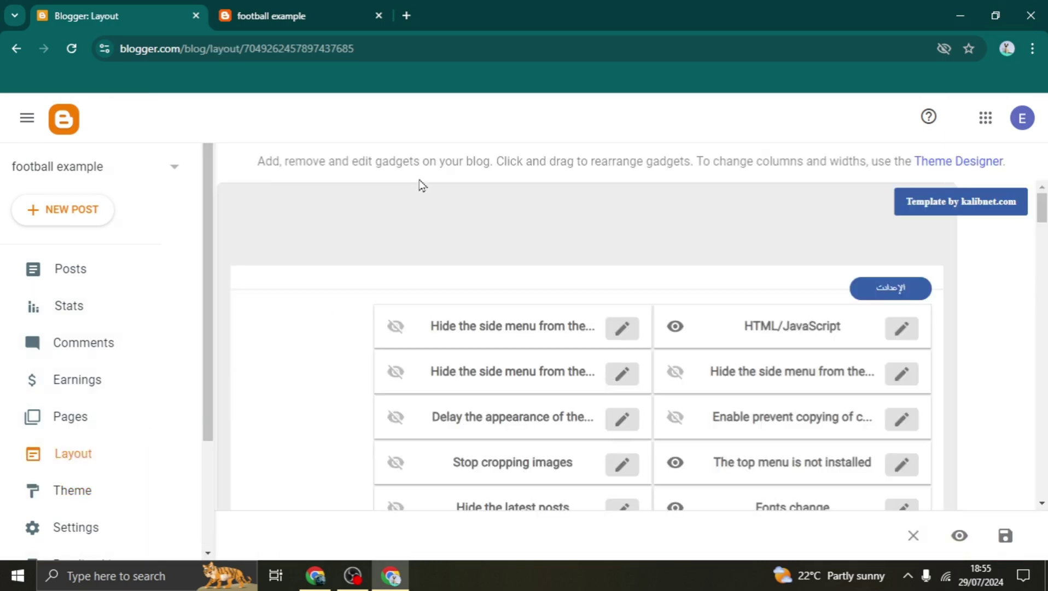
pyautogui.scroll(-6, 587, 248)
pyautogui.scroll(4, 519, 222)
pyautogui.click(270, 16)
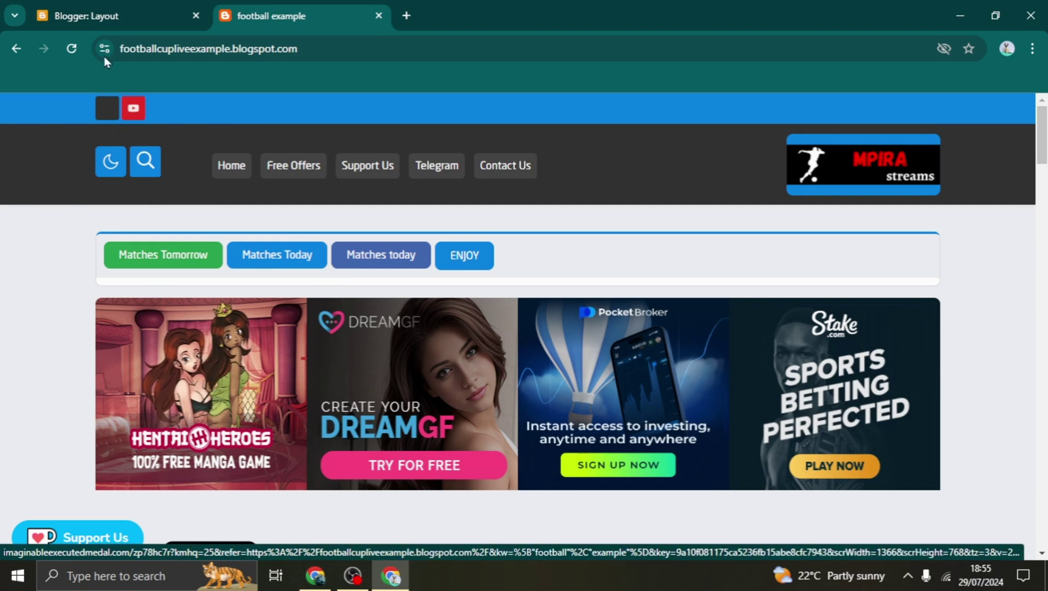
pyautogui.click(88, 16)
pyautogui.scroll(3, 493, 350)
pyautogui.scroll(-7, 490, 364)
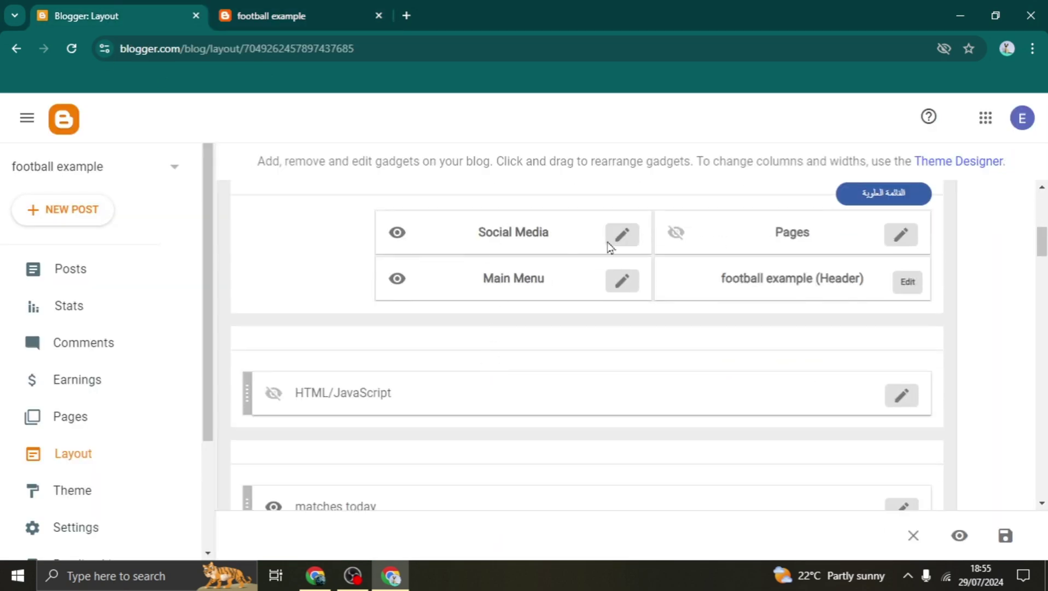
pyautogui.scroll(-3, 788, 306)
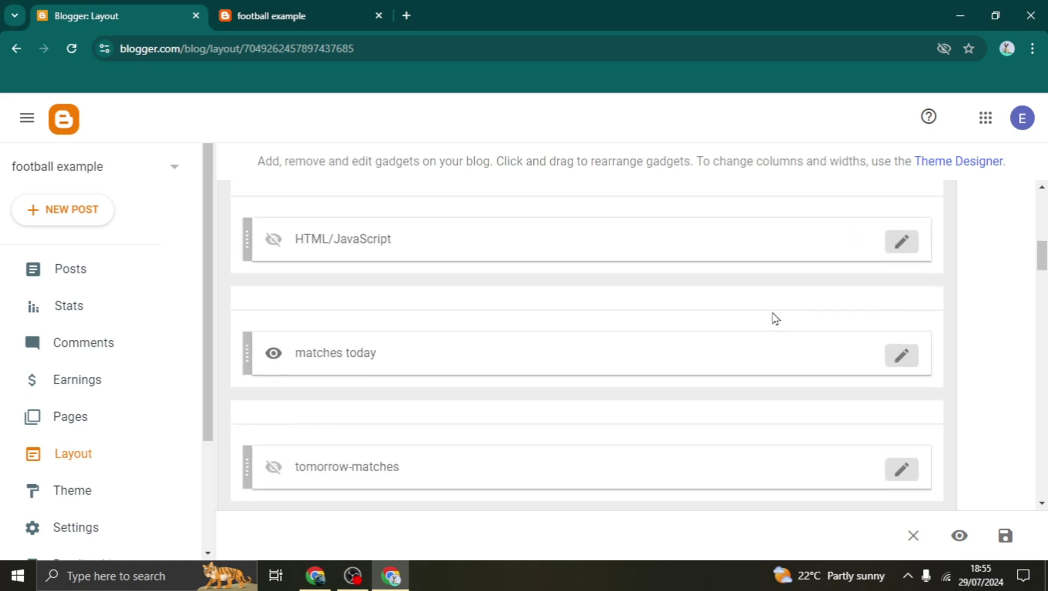
pyautogui.scroll(3, 766, 328)
# Open the Social Media gadget's link list and clear the Instagram entry's Site URL.
pyautogui.click(622, 235)
pyautogui.scroll(-2, 503, 301)
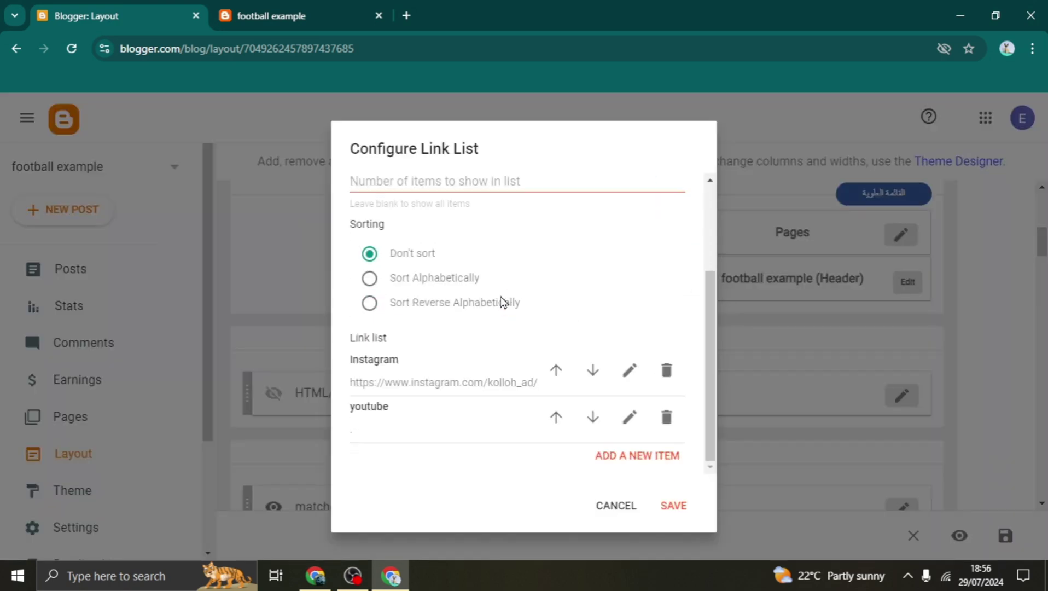
pyautogui.scroll(2, 512, 295)
pyautogui.scroll(-2, 517, 312)
pyautogui.click(629, 371)
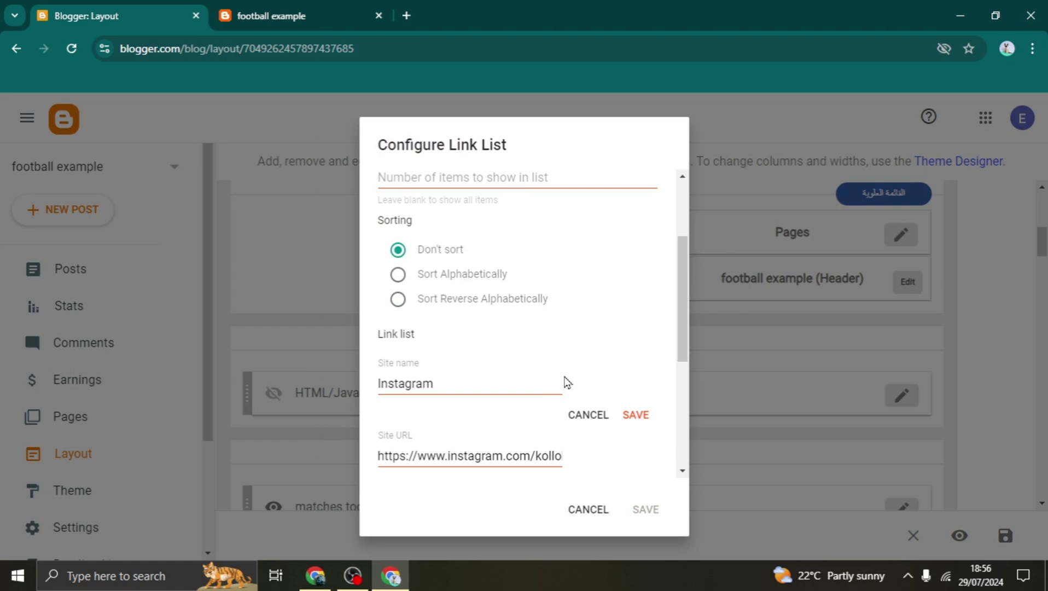
pyautogui.tripleClick(543, 453)
pyautogui.press('BackSpace')
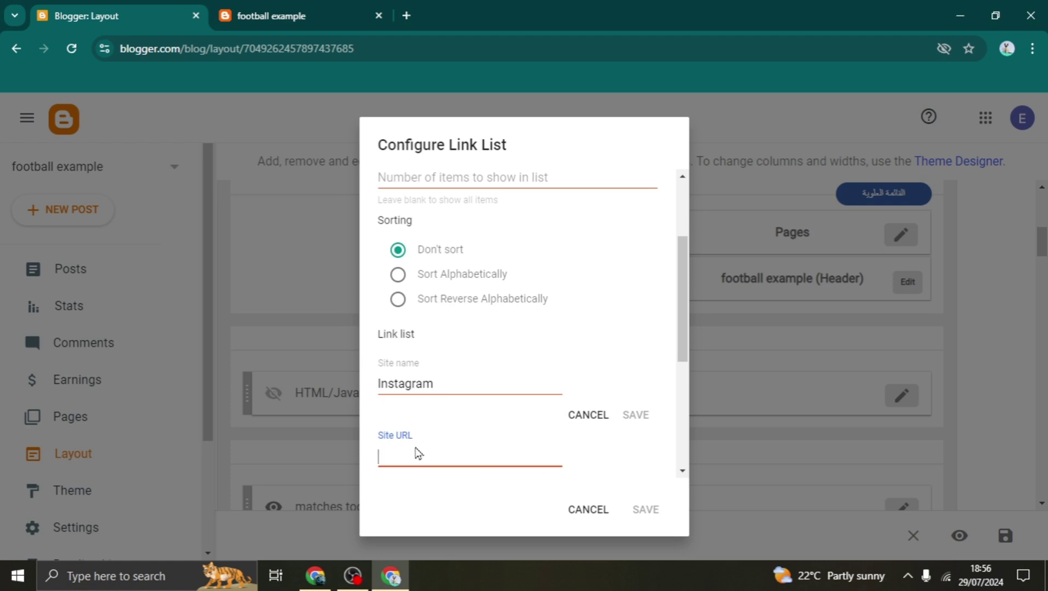
# Check the live blog, then cancel the Configure Link List dialog without saving.
pyautogui.scroll(-5, 547, 411)
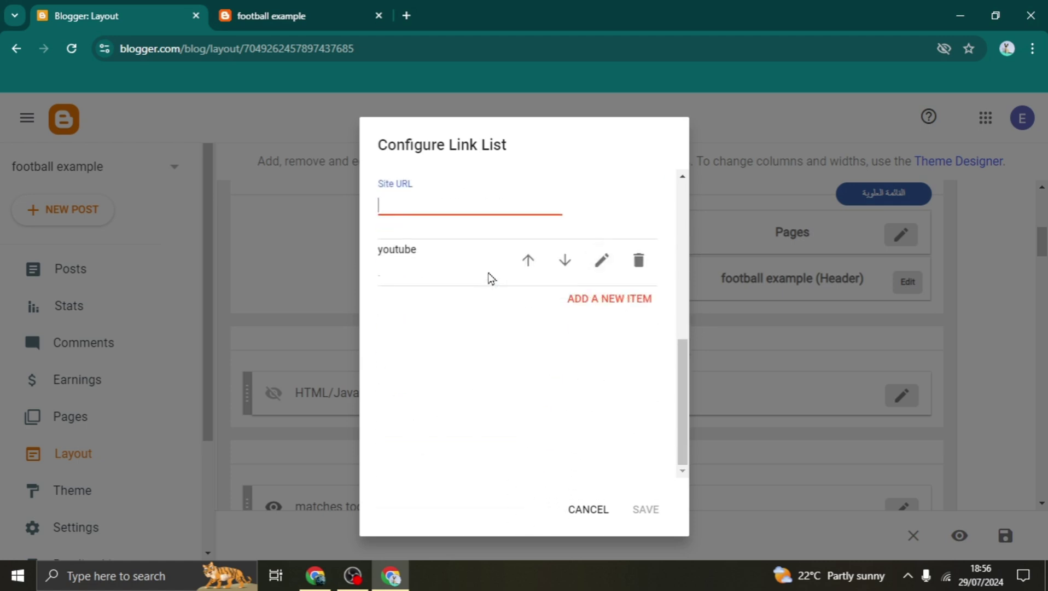
pyautogui.click(263, 8)
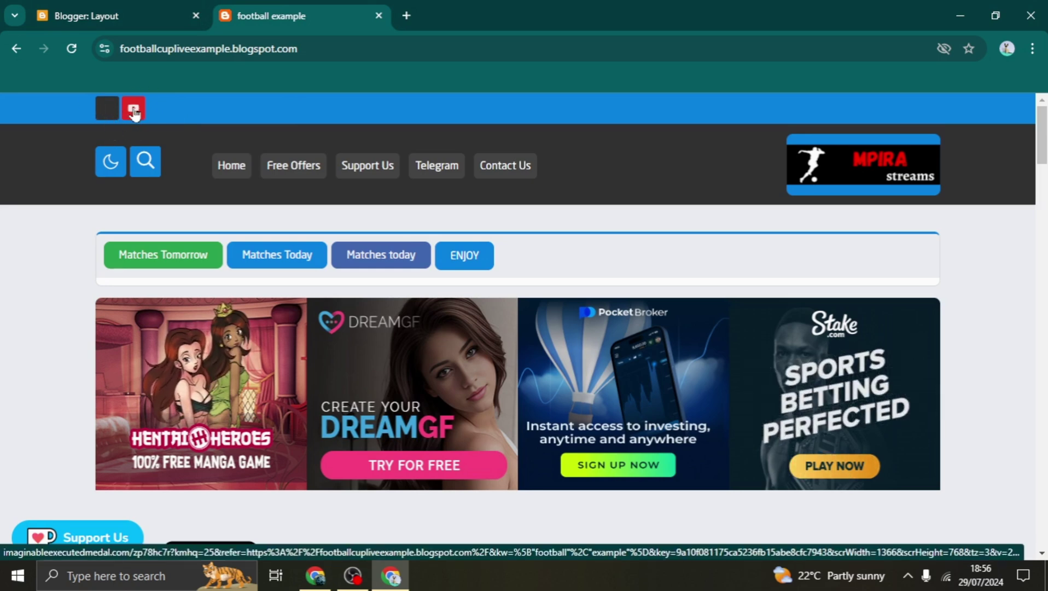
pyautogui.click(137, 24)
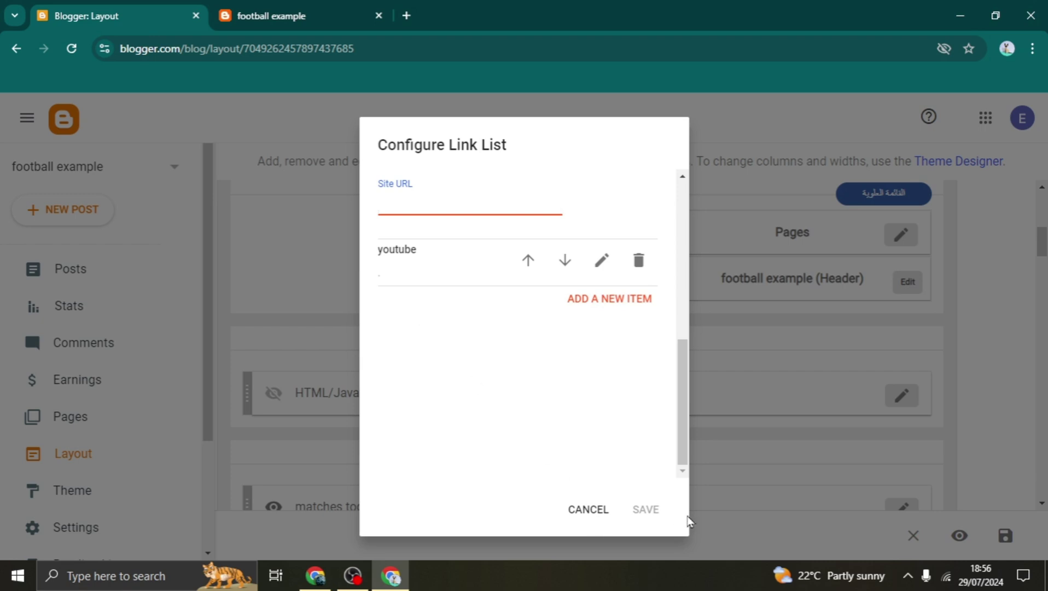
pyautogui.click(582, 510)
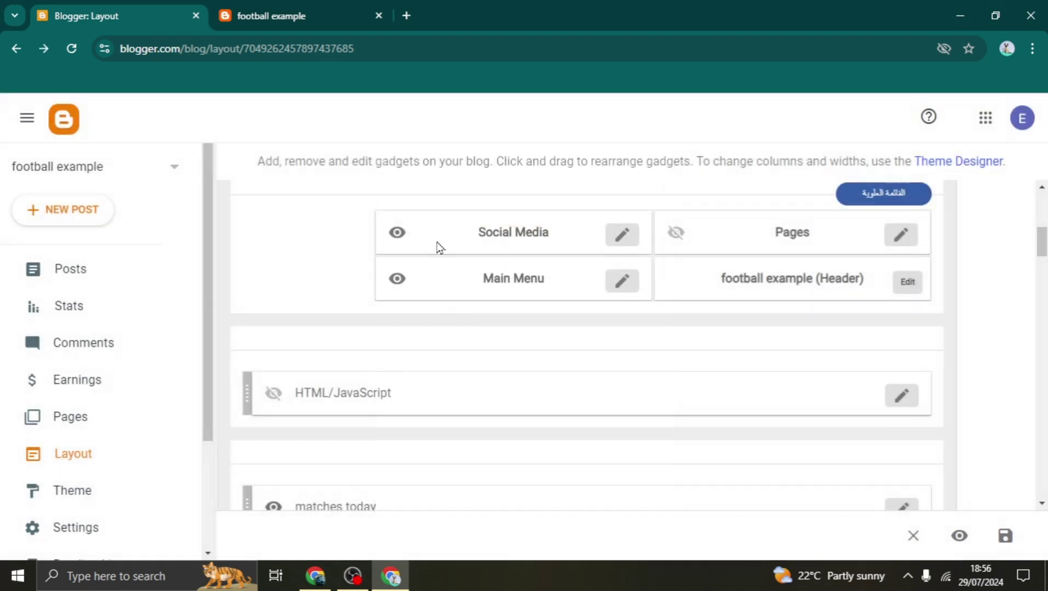
# Open the Main Menu gadget's link list and compare it with the live blog's menu.
pyautogui.click(622, 279)
pyautogui.scroll(-5, 545, 346)
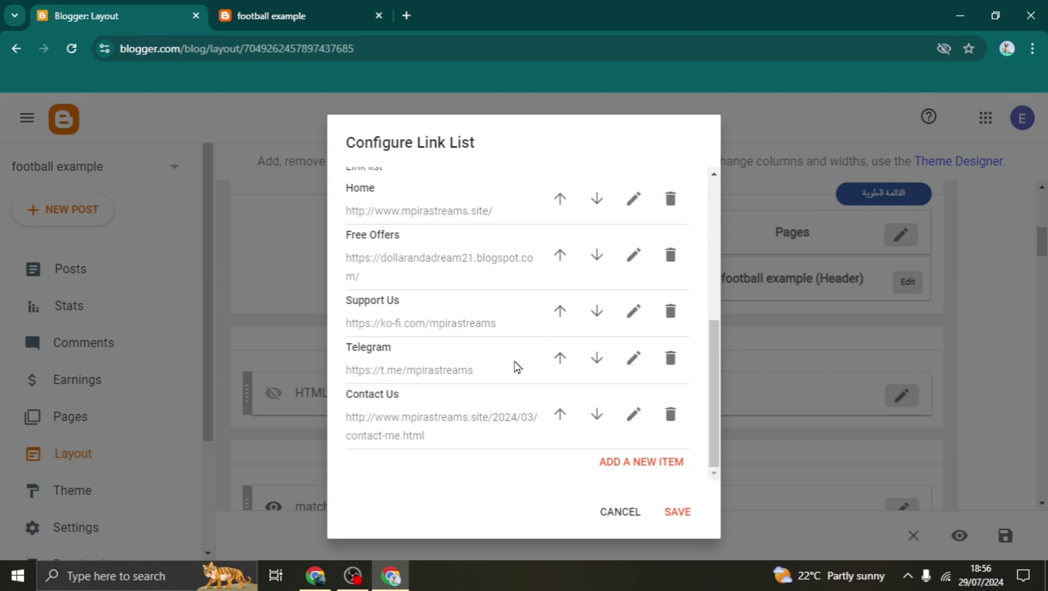
pyautogui.click(263, 17)
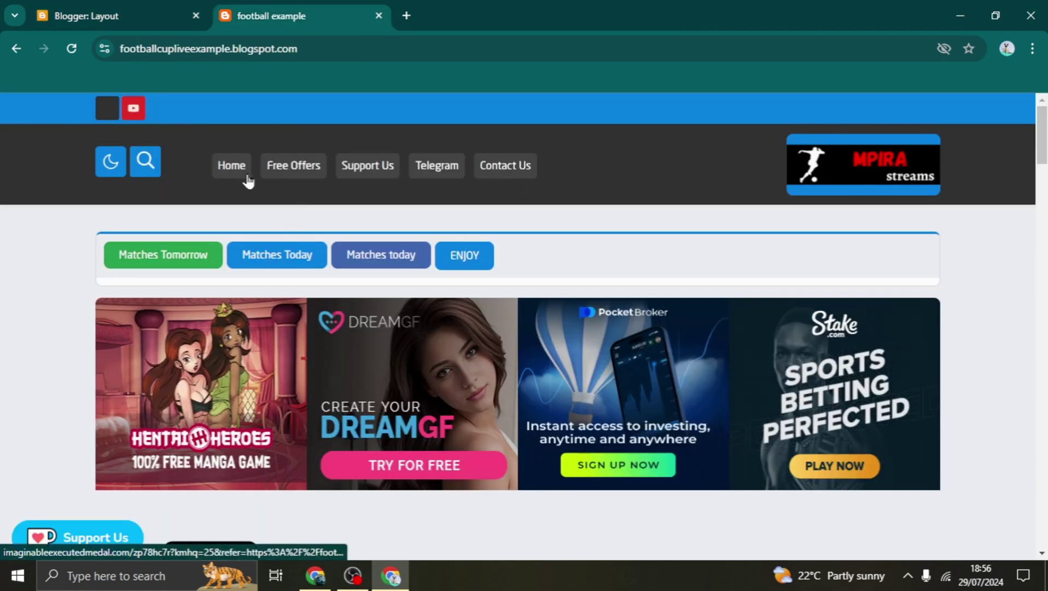
pyautogui.click(126, 17)
pyautogui.scroll(3, 452, 328)
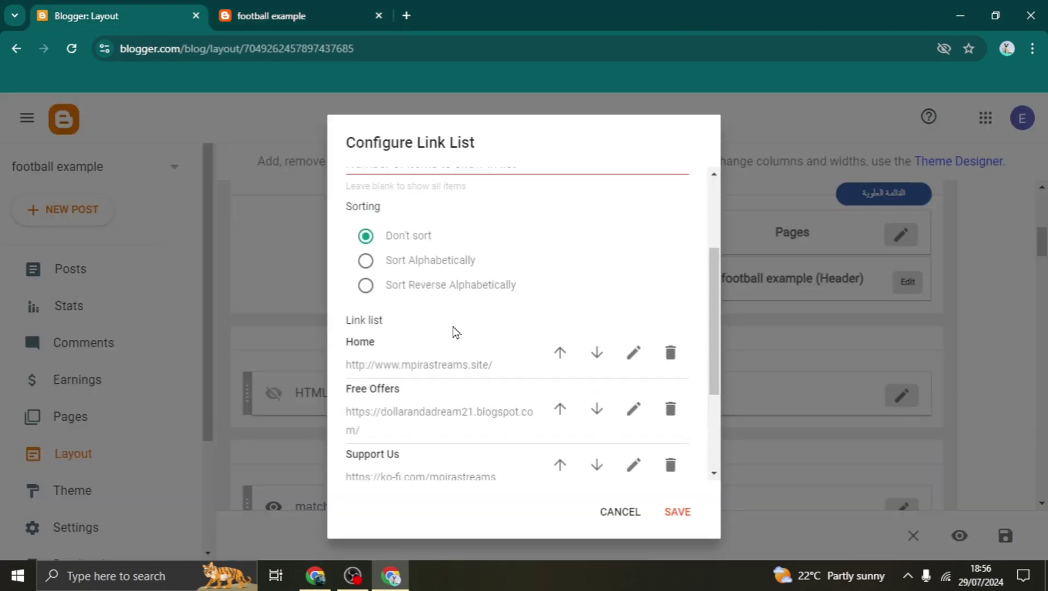
pyautogui.scroll(-2, 456, 332)
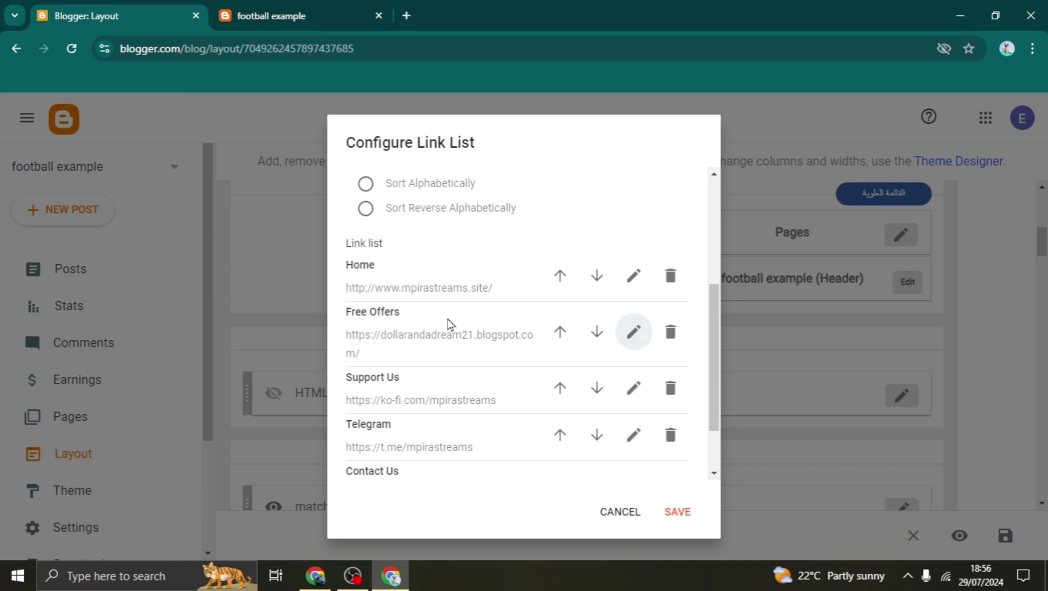
# Rename the Free Offers menu entry to Live games.
pyautogui.click(633, 332)
pyautogui.click(456, 343)
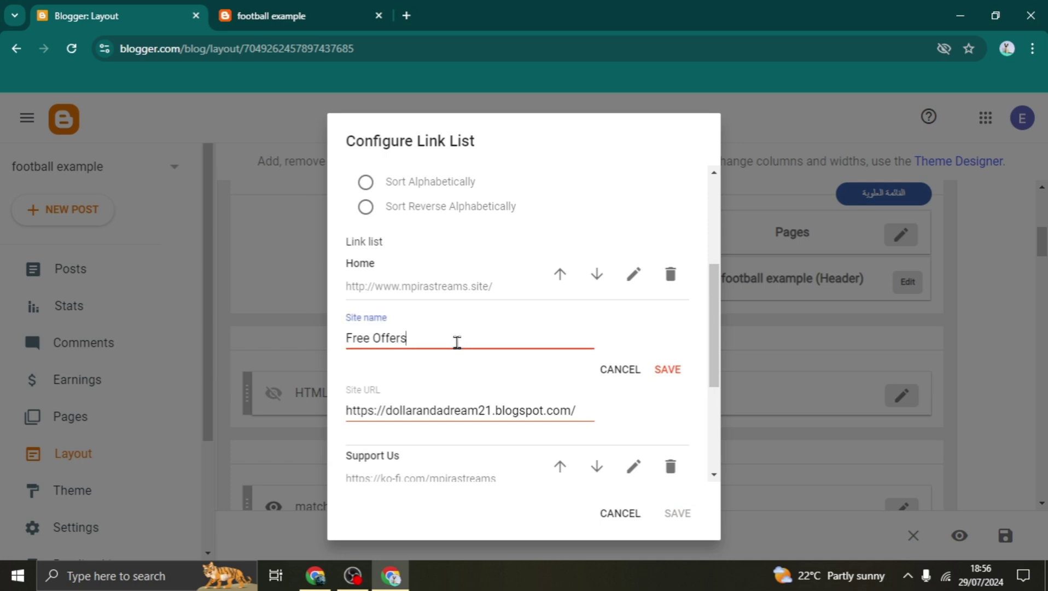
pyautogui.hotkey('ctrl', 'a')
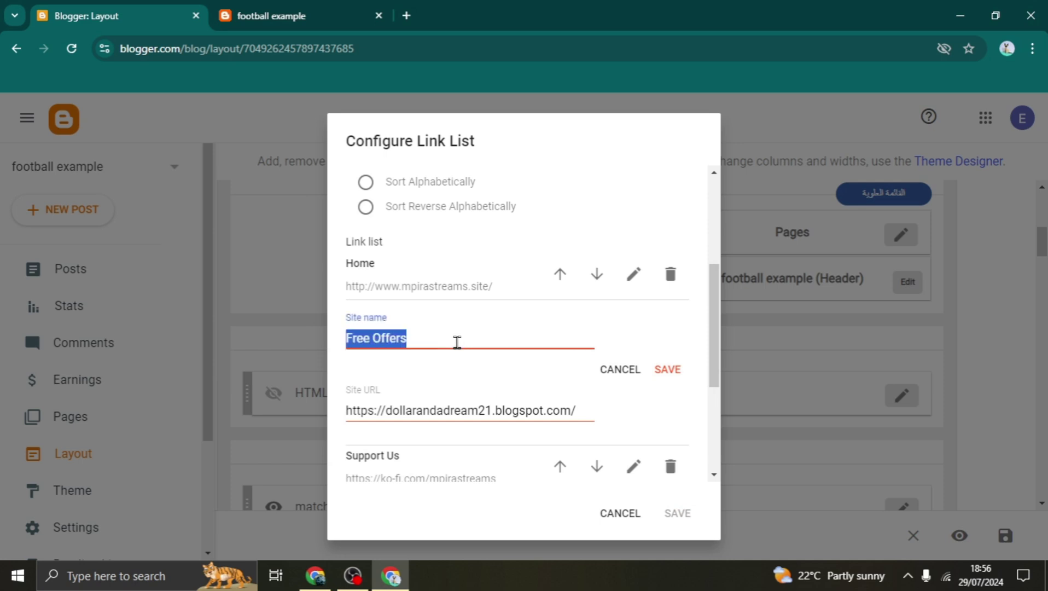
pyautogui.write('Live games')
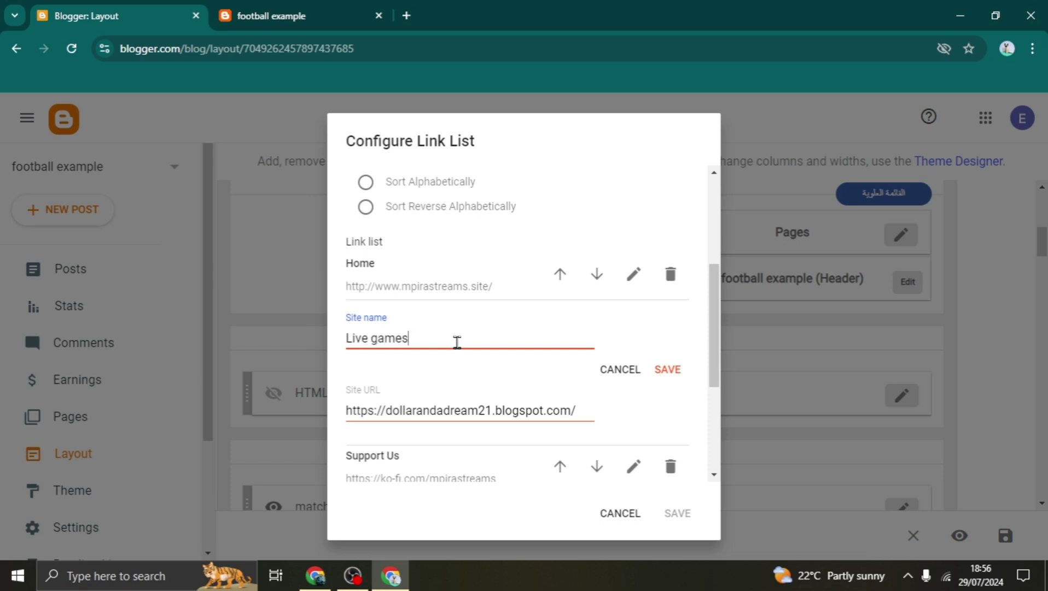
pyautogui.click(495, 411)
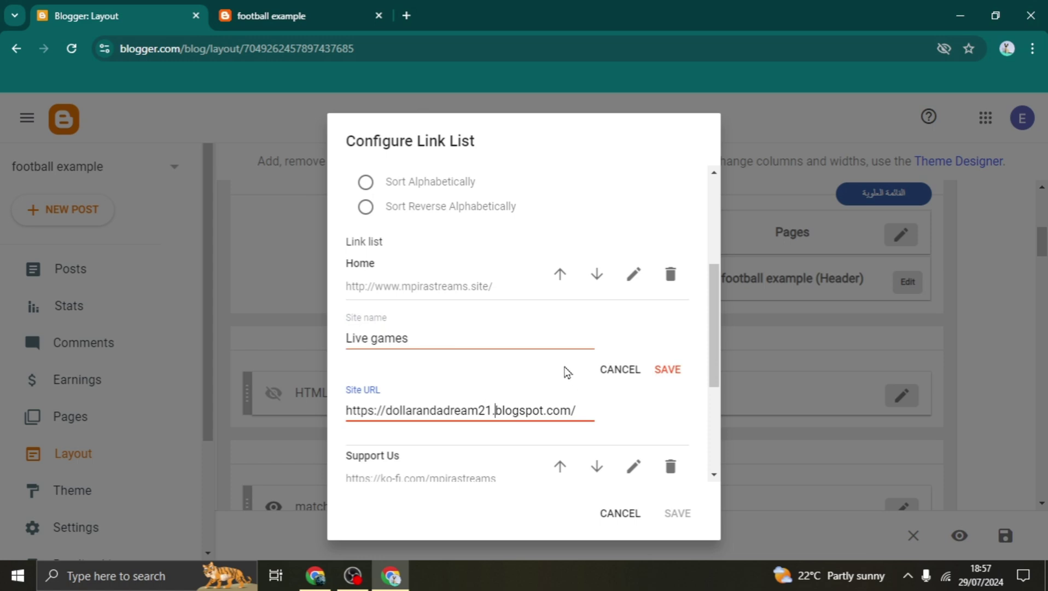
pyautogui.click(675, 371)
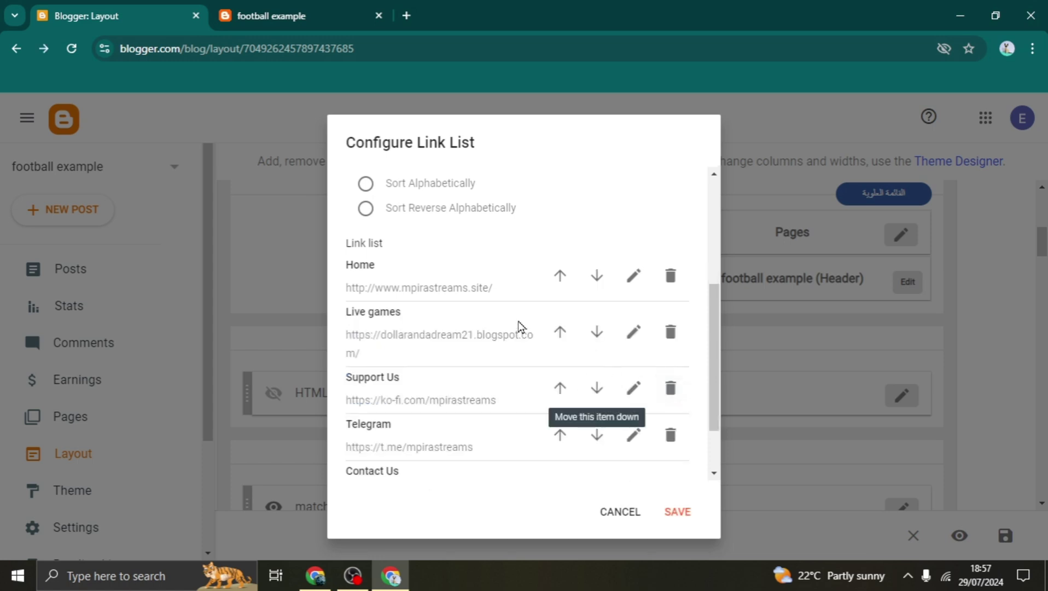
# Remove the existing Telegram entry, save the Main Menu, and reload the live blog.
pyautogui.scroll(-2, 624, 345)
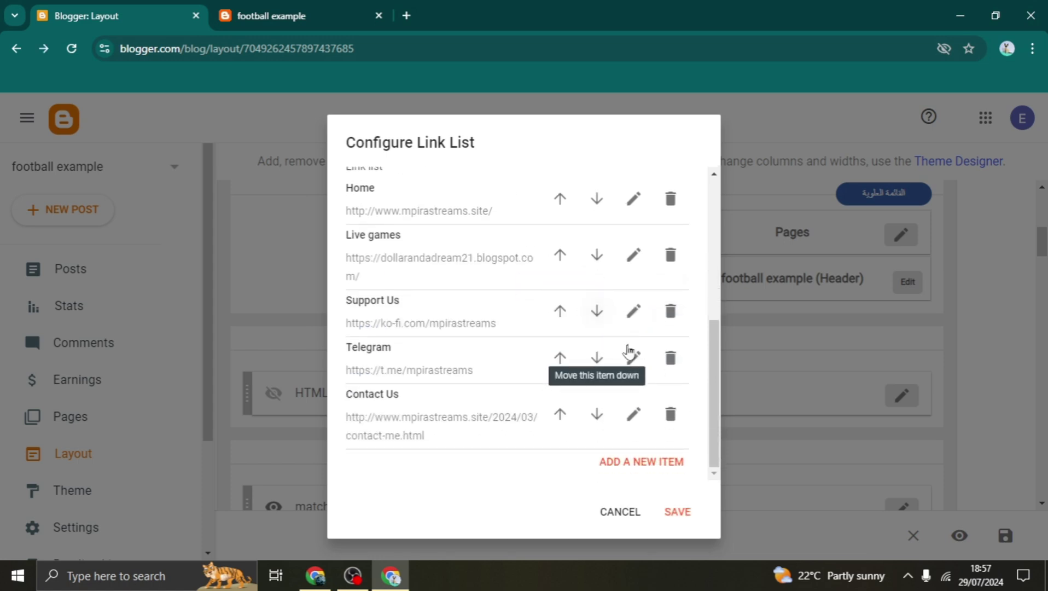
pyautogui.click(673, 359)
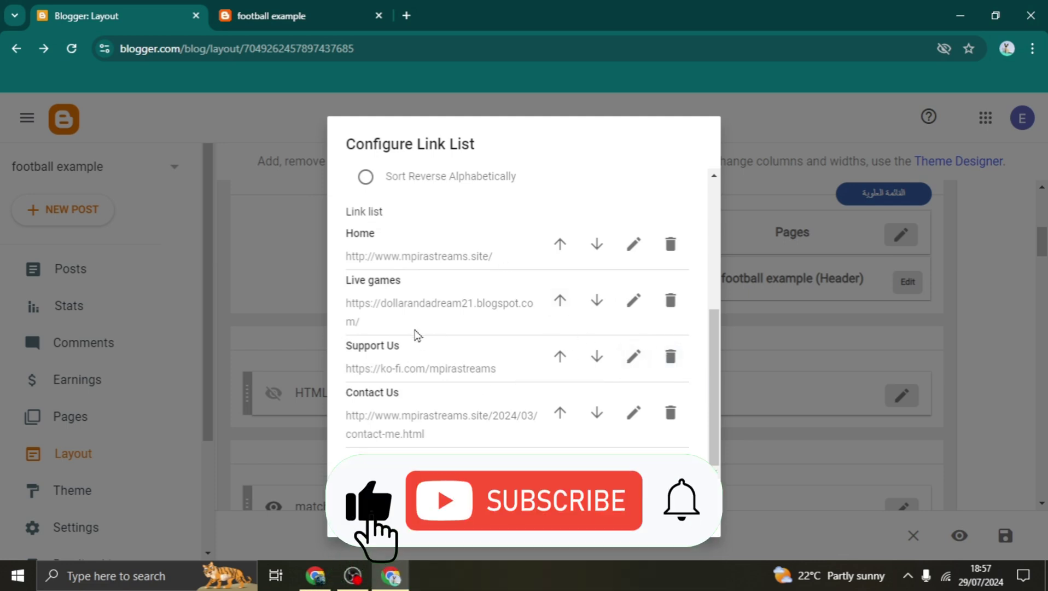
pyautogui.click(343, 8)
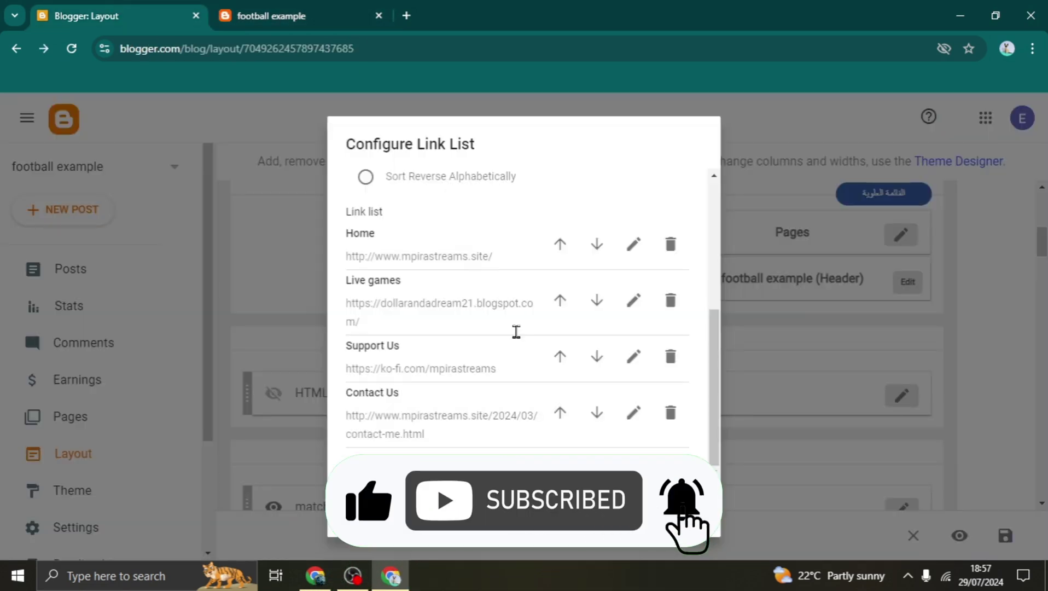
pyautogui.hotkey('ctrl', 'shift', 'Tab')
pyautogui.click(677, 511)
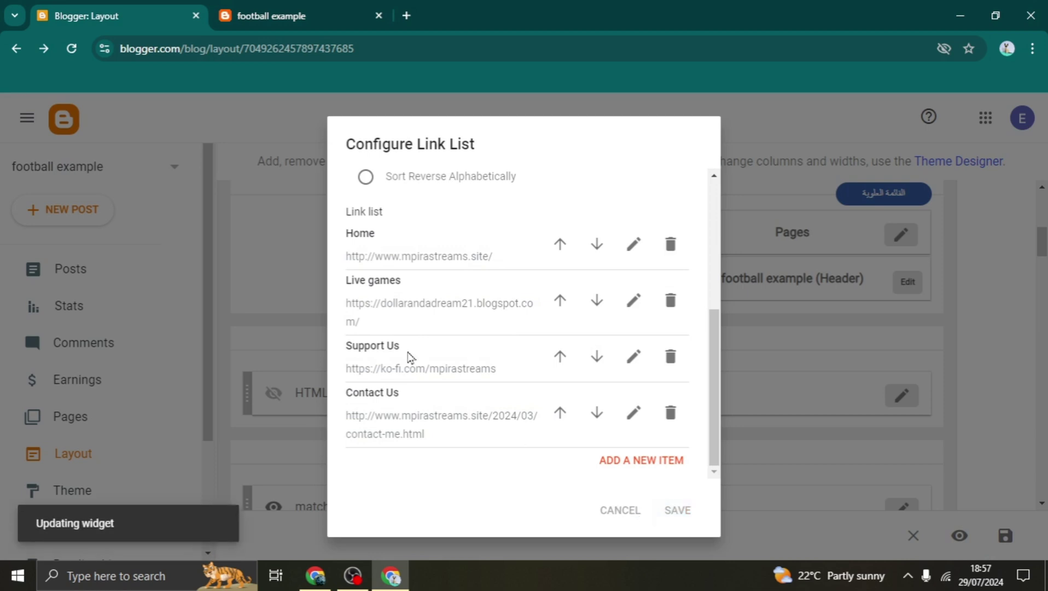
pyautogui.hotkey('ctrl', 'Tab')
pyautogui.click(70, 50)
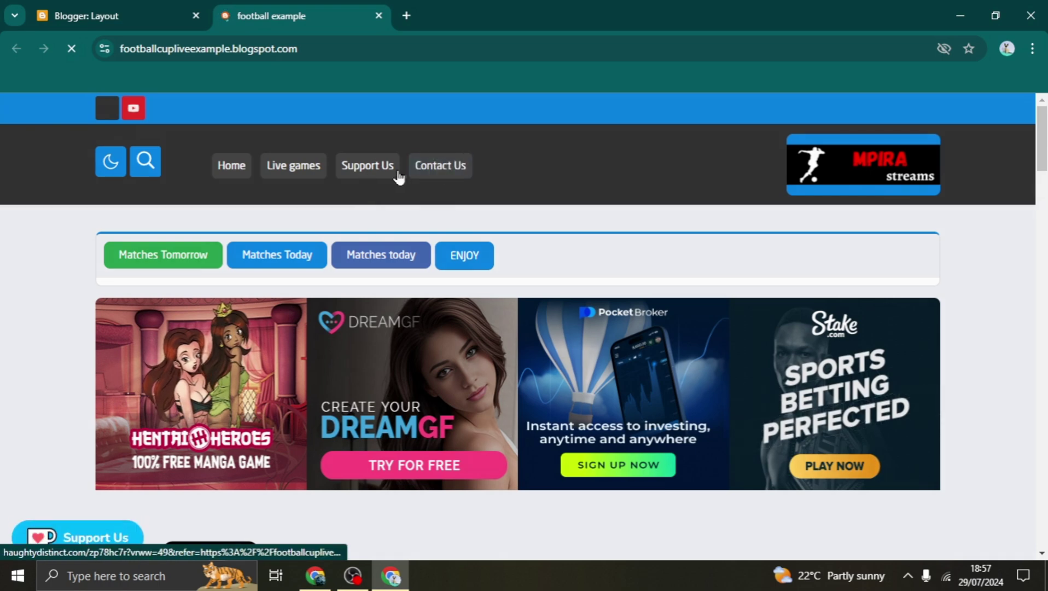
pyautogui.click(159, 27)
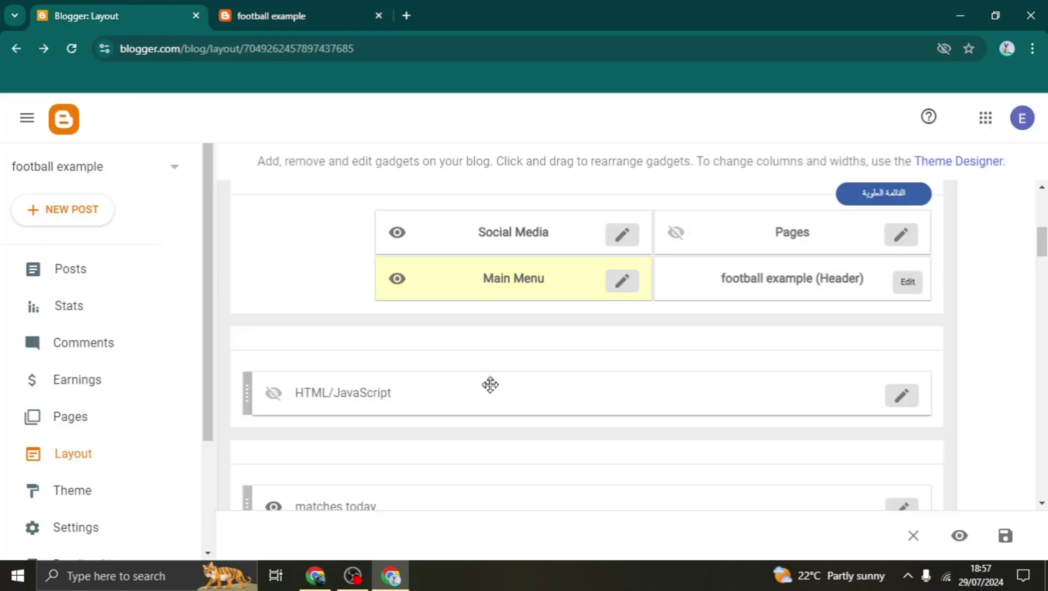
pyautogui.click(624, 282)
pyautogui.scroll(-4, 602, 378)
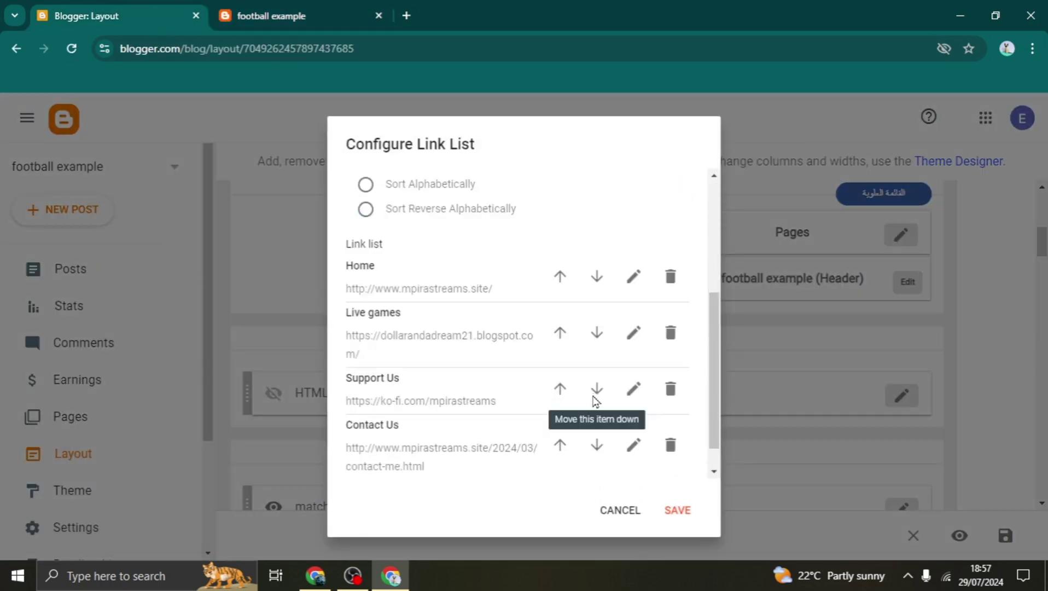
pyautogui.scroll(-1, 596, 402)
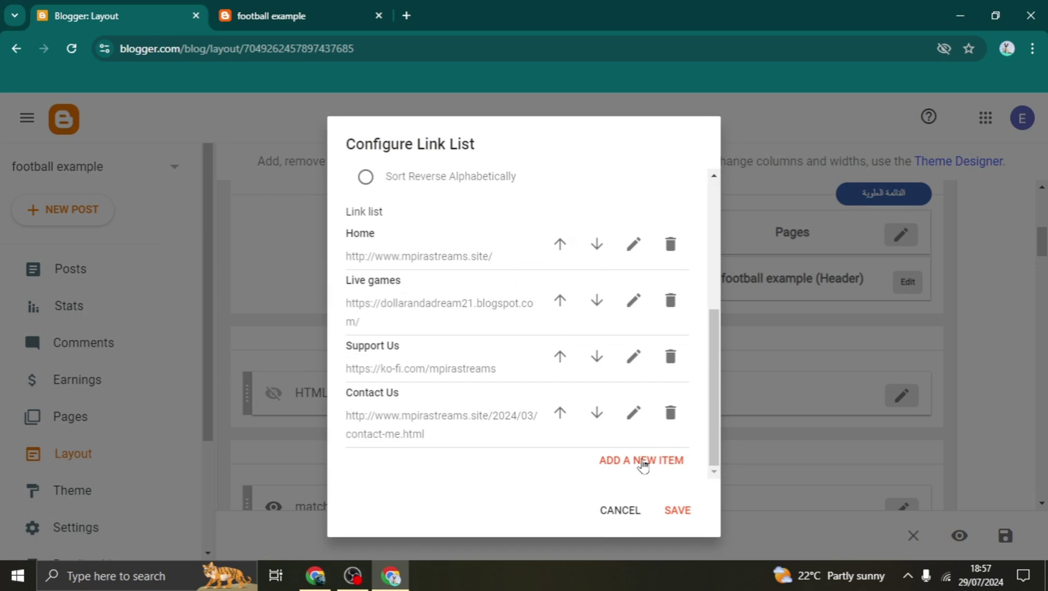
pyautogui.click(643, 460)
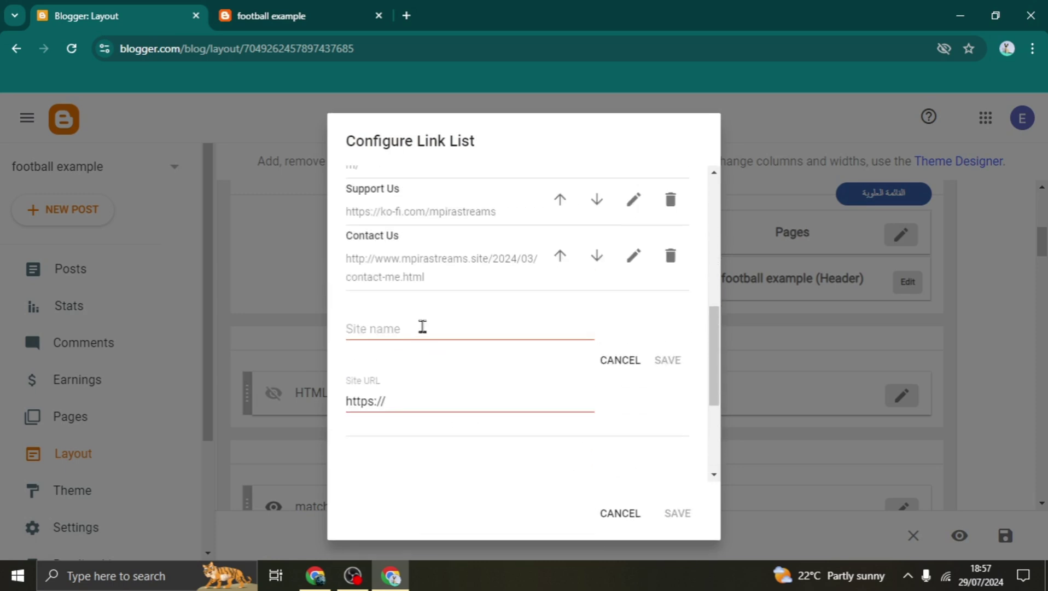
pyautogui.click(423, 328)
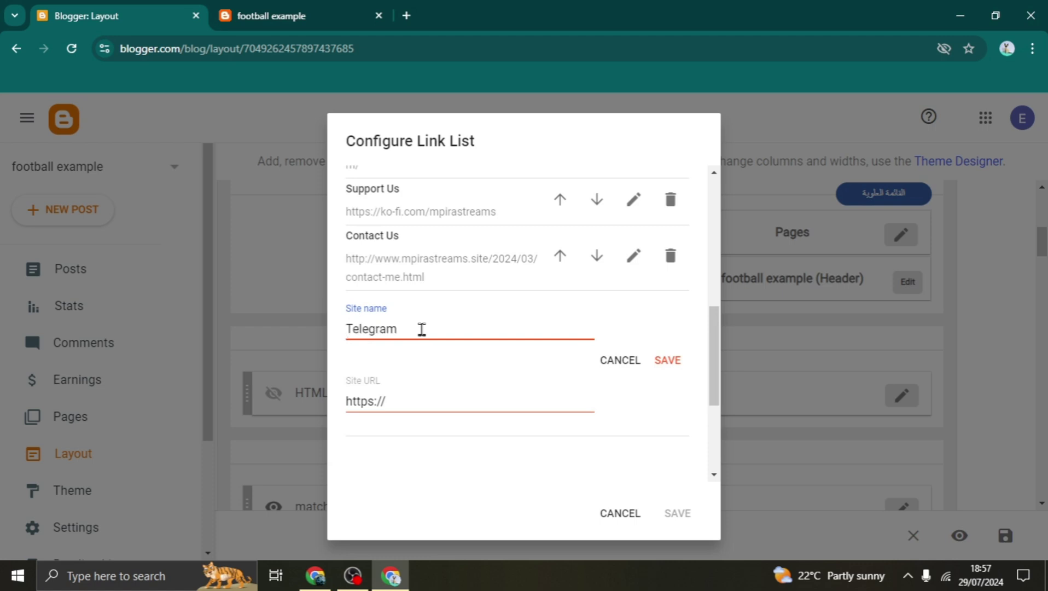
pyautogui.moveTo(418, 397); pyautogui.dragTo(338, 401)
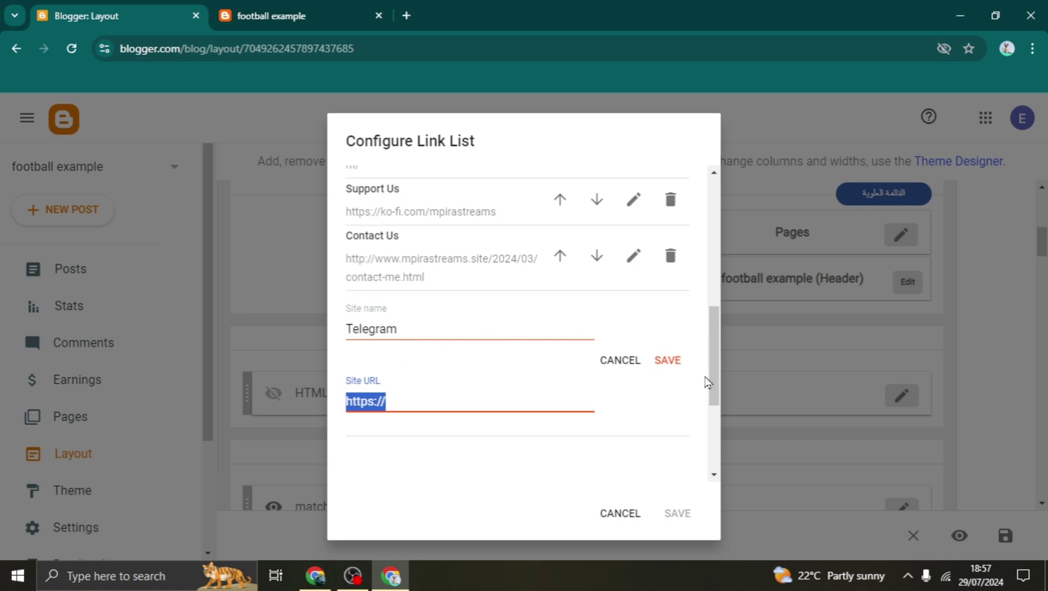
pyautogui.click(478, 399)
pyautogui.click(674, 361)
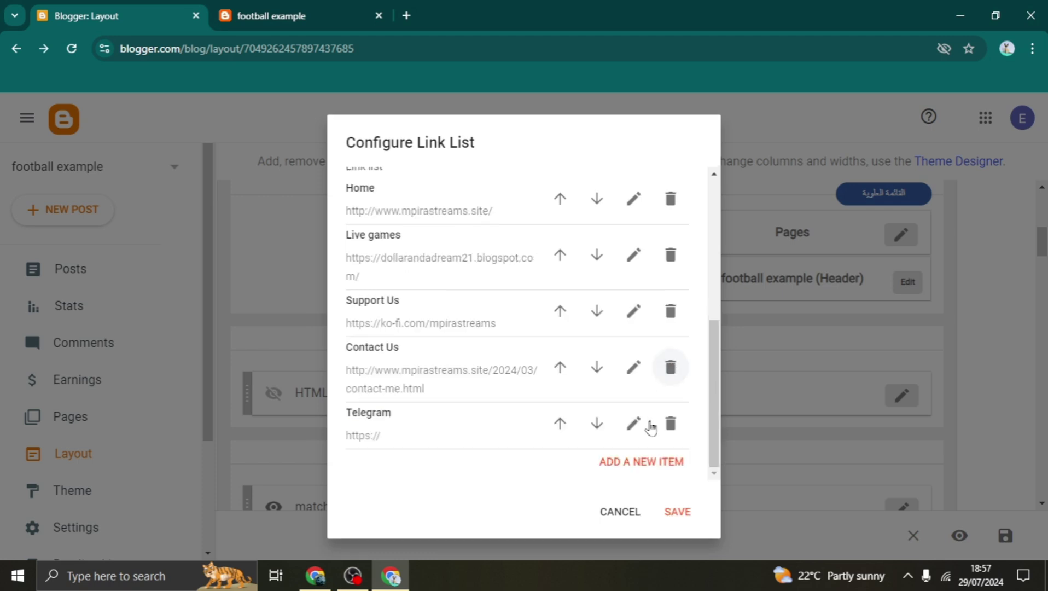
pyautogui.click(675, 512)
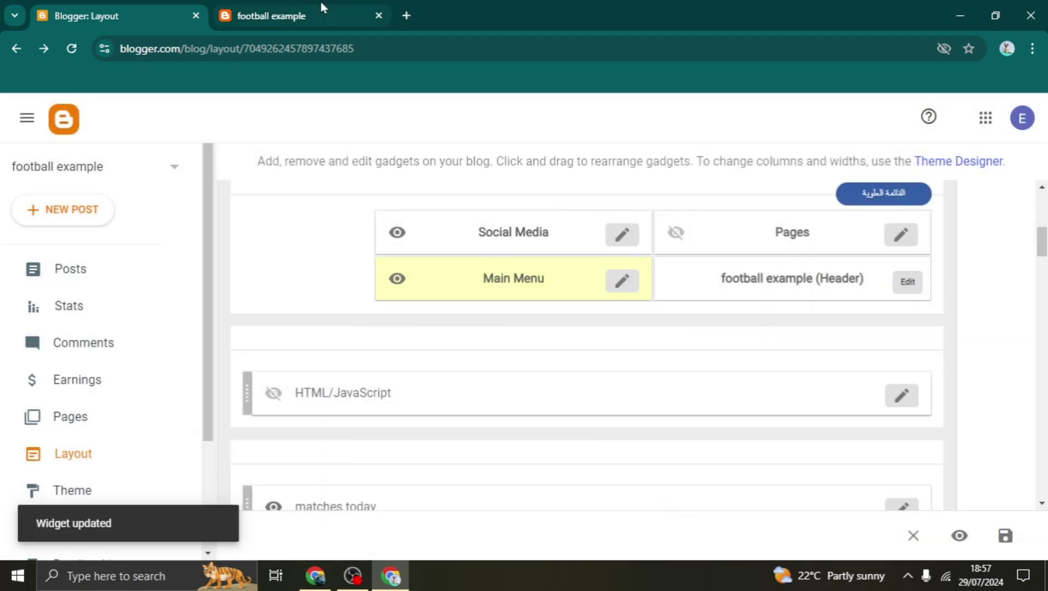
pyautogui.click(320, 2)
# Reload the live blog to see the Telegram menu item and try the dark-mode toggle on and off.
pyautogui.click(71, 49)
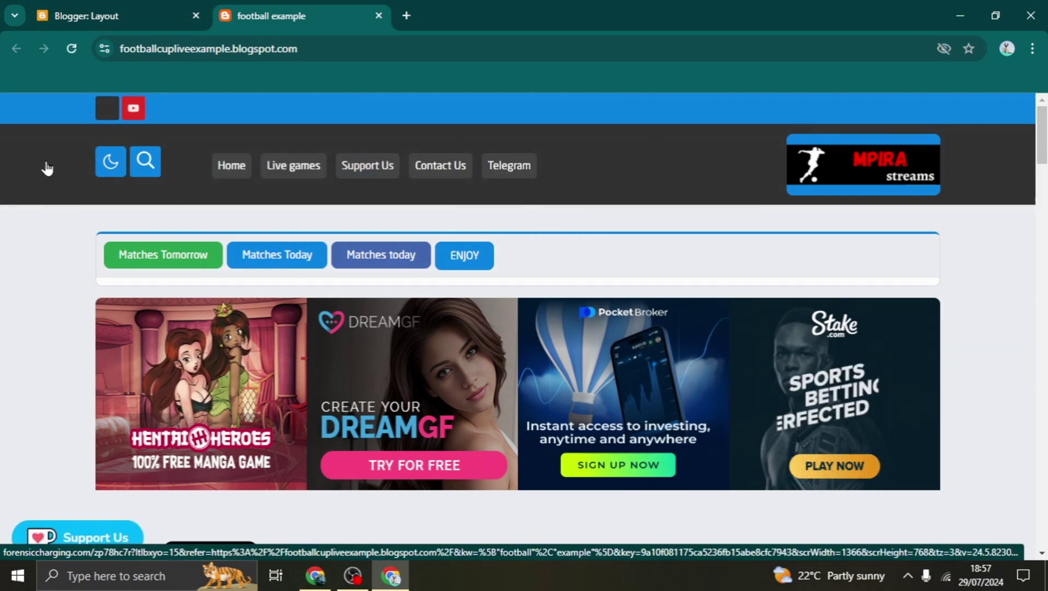
pyautogui.click(108, 170)
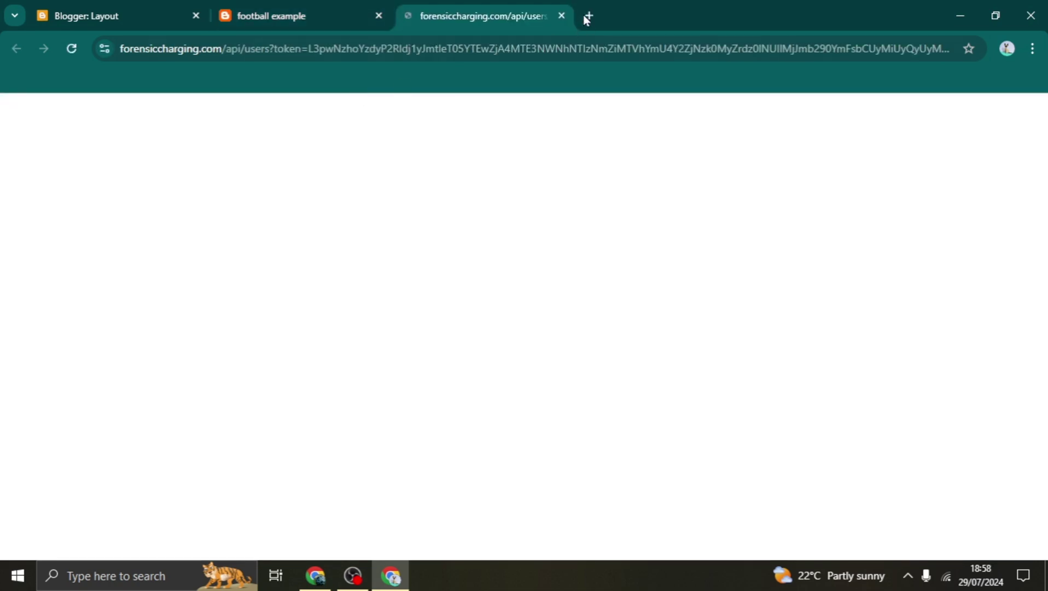
pyautogui.click(560, 16)
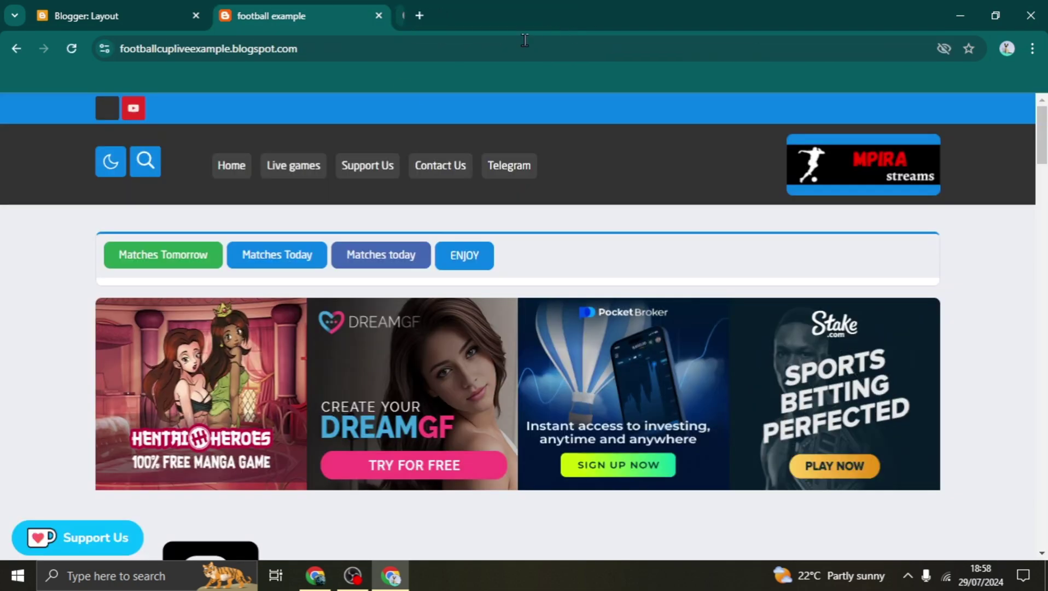
pyautogui.click(113, 167)
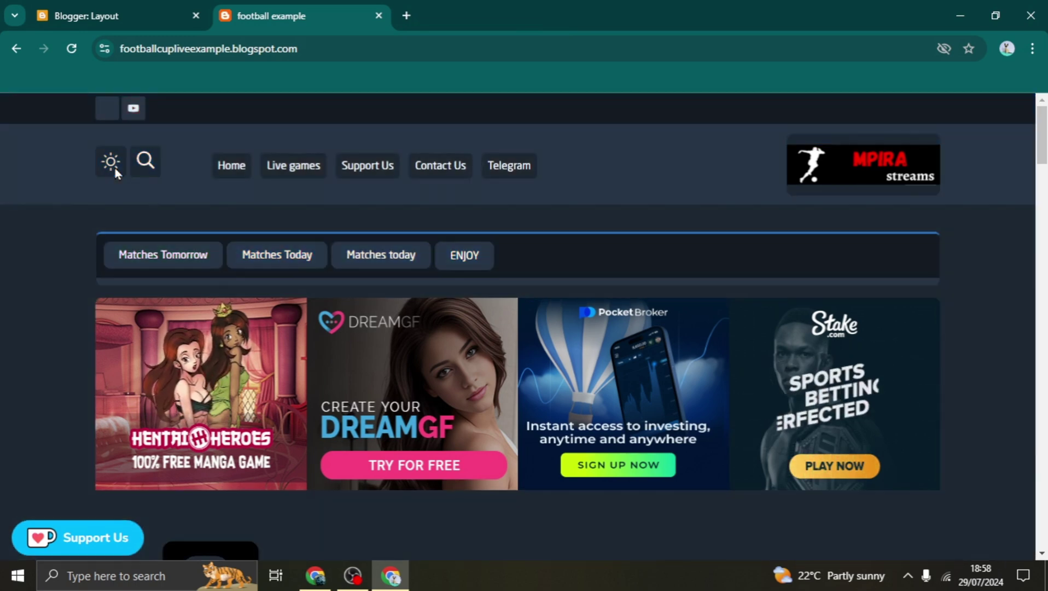
pyautogui.click(115, 168)
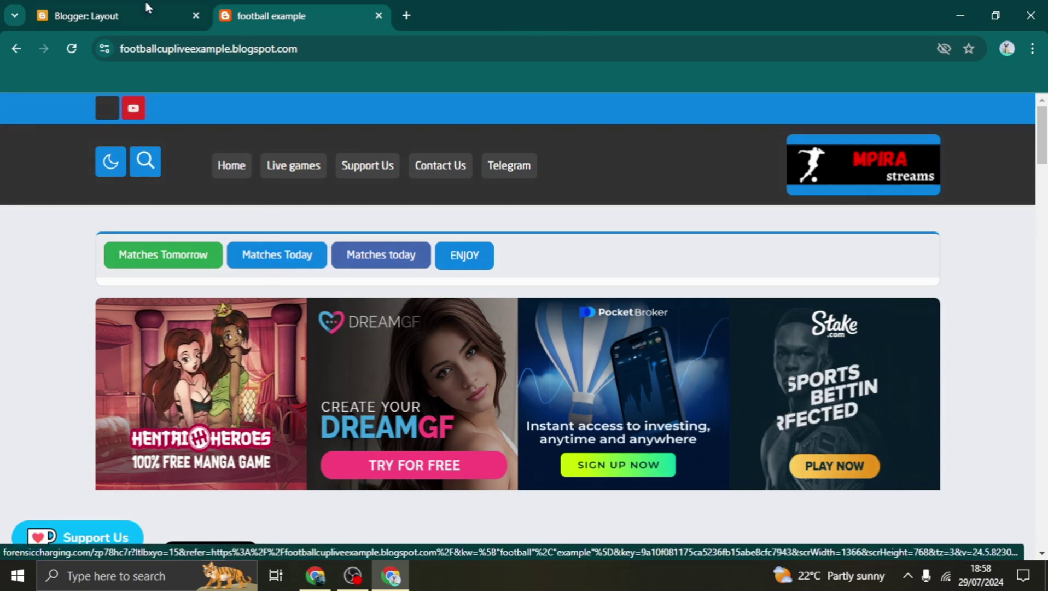
pyautogui.hotkey('ctrl', 'shift', 'Tab')
pyautogui.scroll(-3, 351, 300)
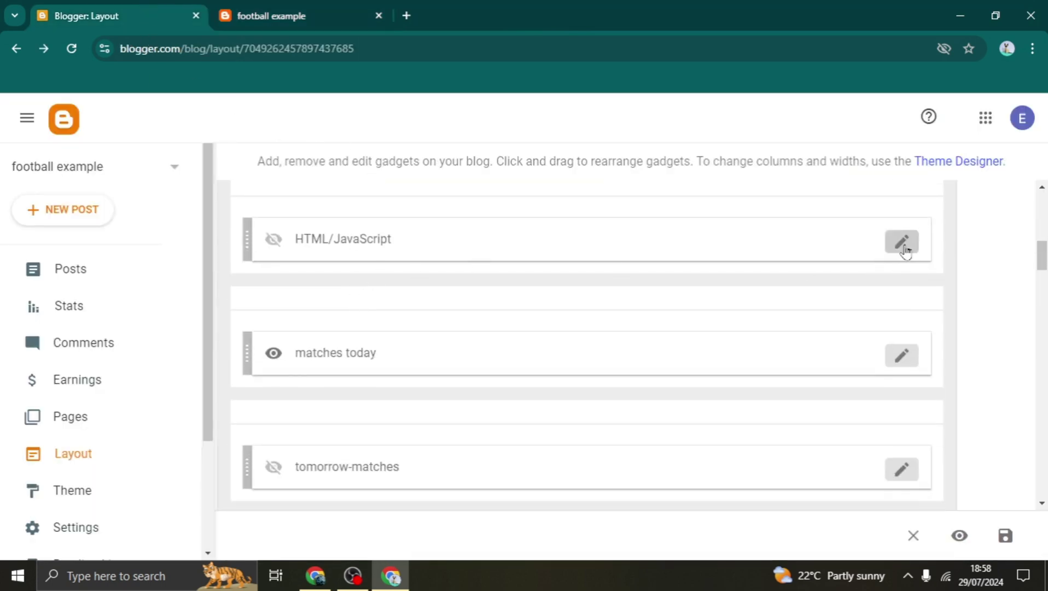
# Look at the HTML/JavaScript gadget's settings twice, closing them without changes.
pyautogui.click(903, 245)
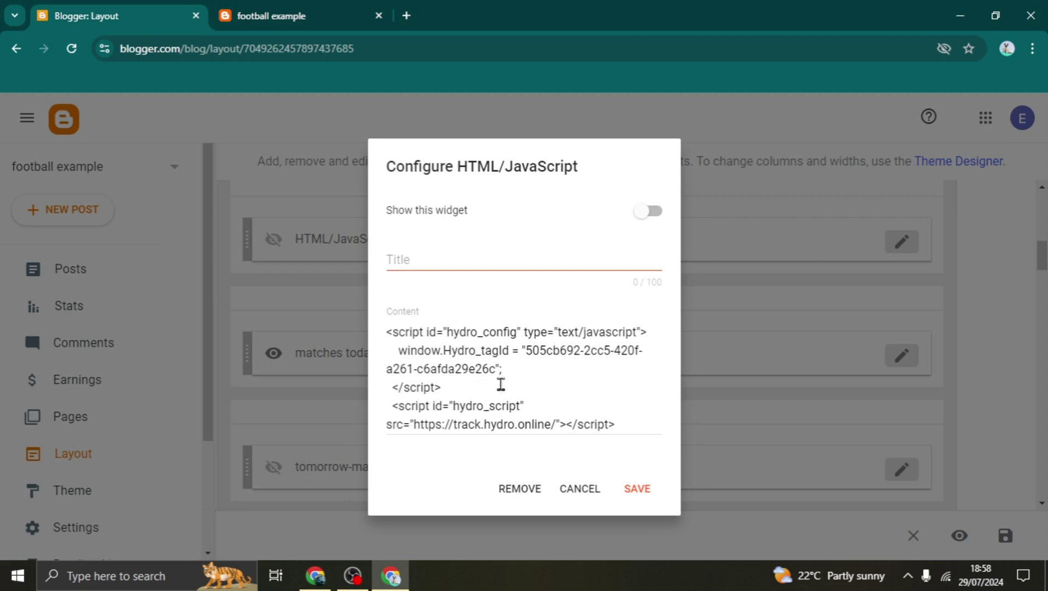
pyautogui.click(581, 490)
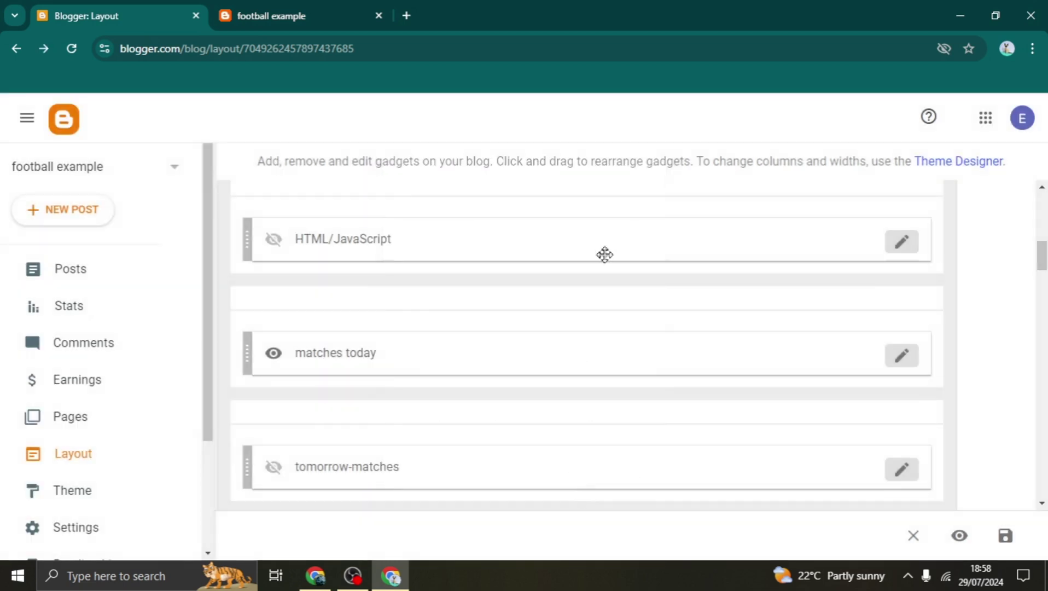
pyautogui.click(902, 245)
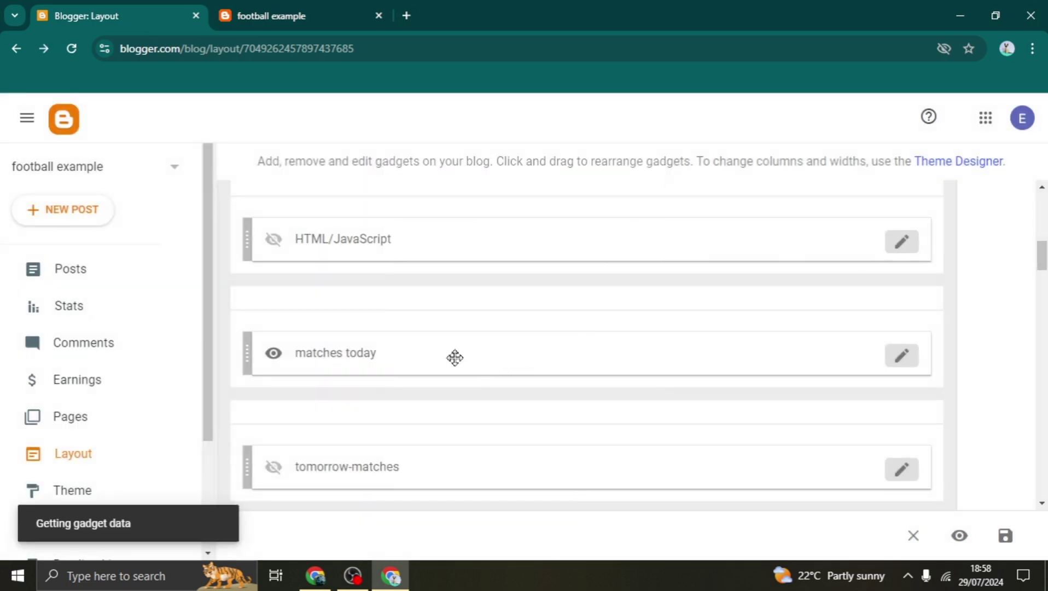
pyautogui.click(580, 488)
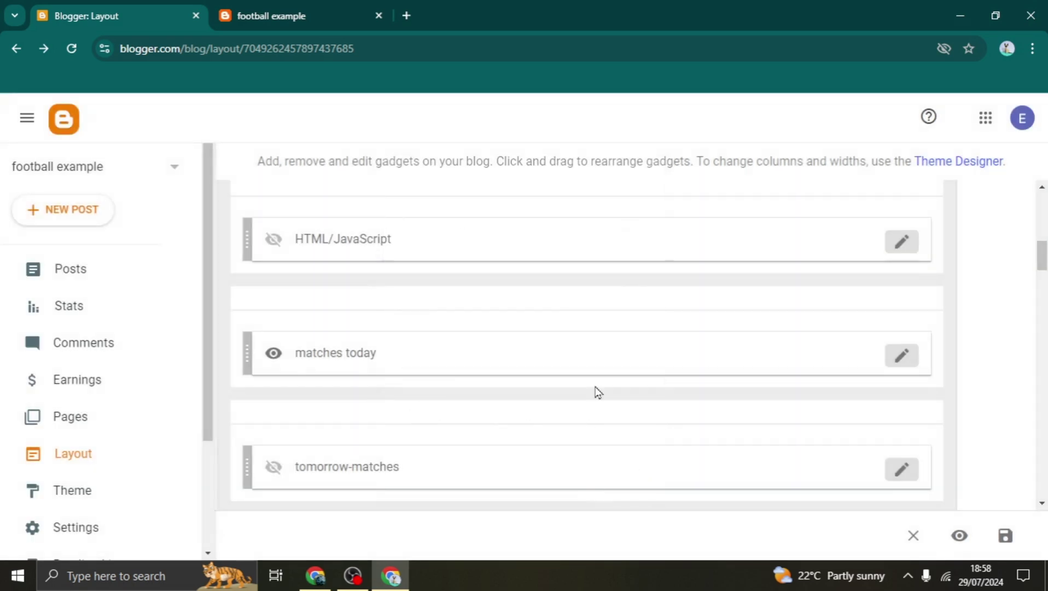
pyautogui.scroll(-5, 597, 394)
pyautogui.scroll(-4, 592, 346)
pyautogui.scroll(4, 592, 349)
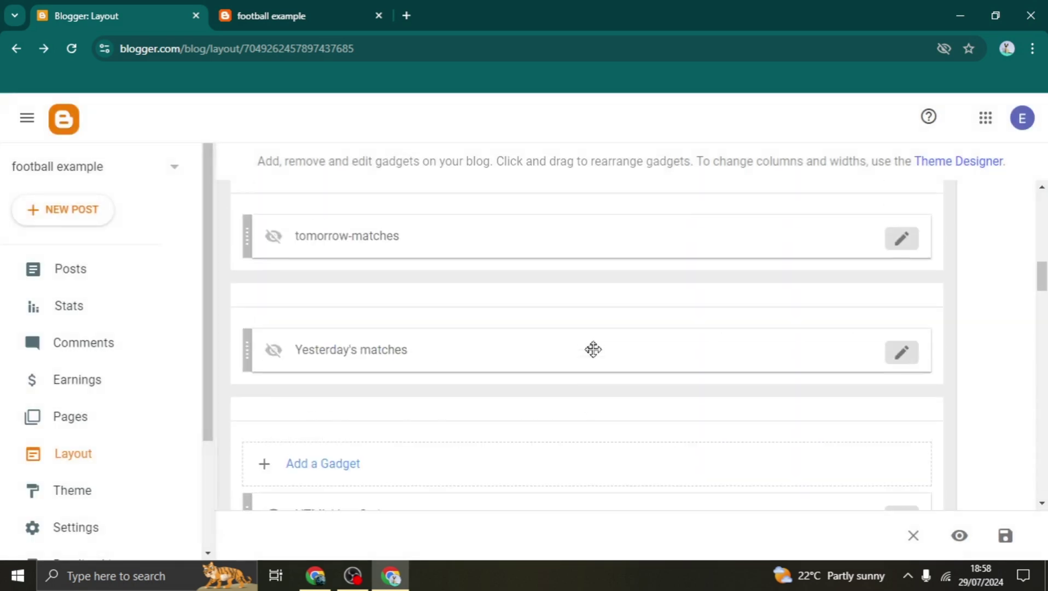
pyautogui.scroll(-4, 601, 363)
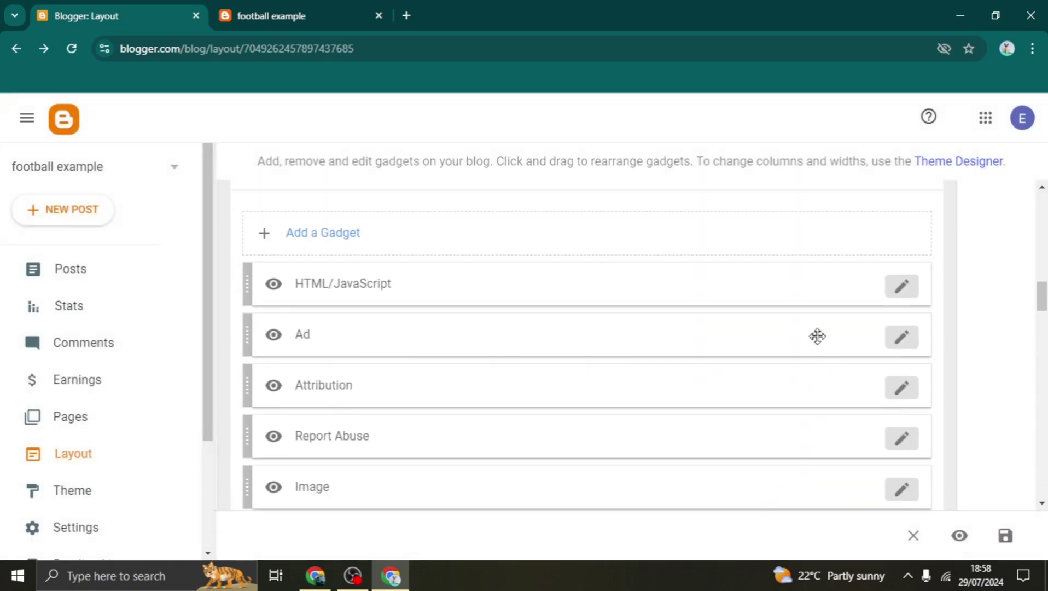
pyautogui.scroll(-2, 580, 285)
pyautogui.scroll(2, 810, 244)
pyautogui.scroll(-7, 486, 325)
pyautogui.scroll(-1, 482, 378)
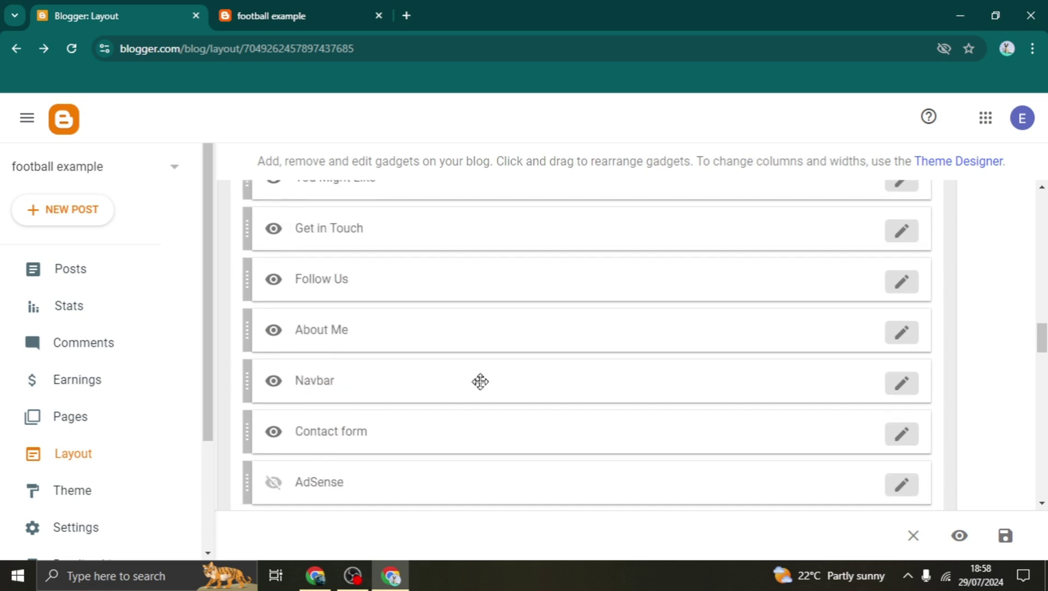
pyautogui.scroll(-3, 480, 381)
pyautogui.scroll(-5, 468, 393)
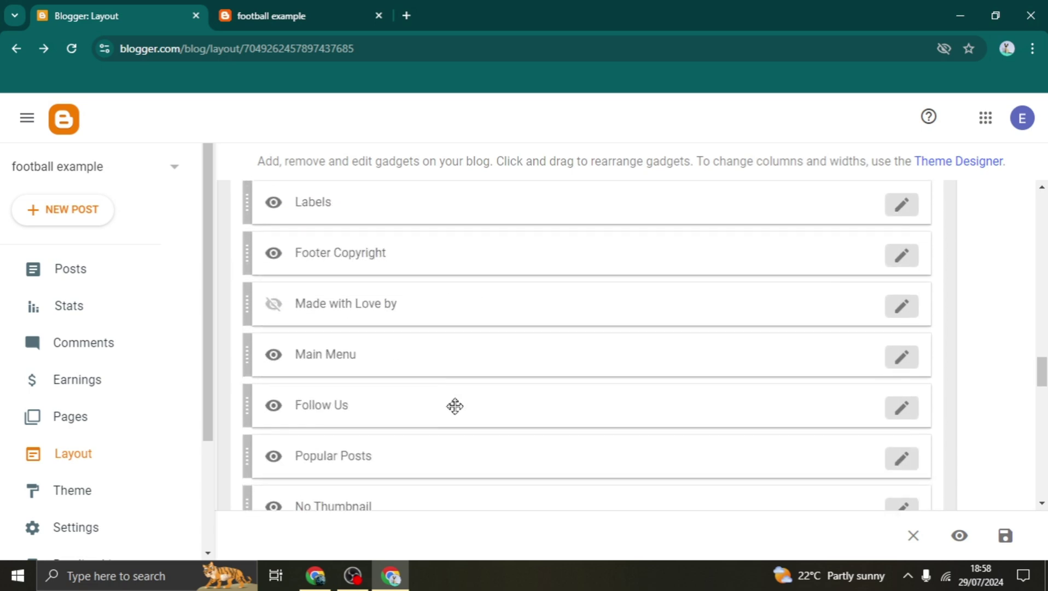
# Review the Main Menu link list settings and close them unchanged.
pyautogui.click(897, 358)
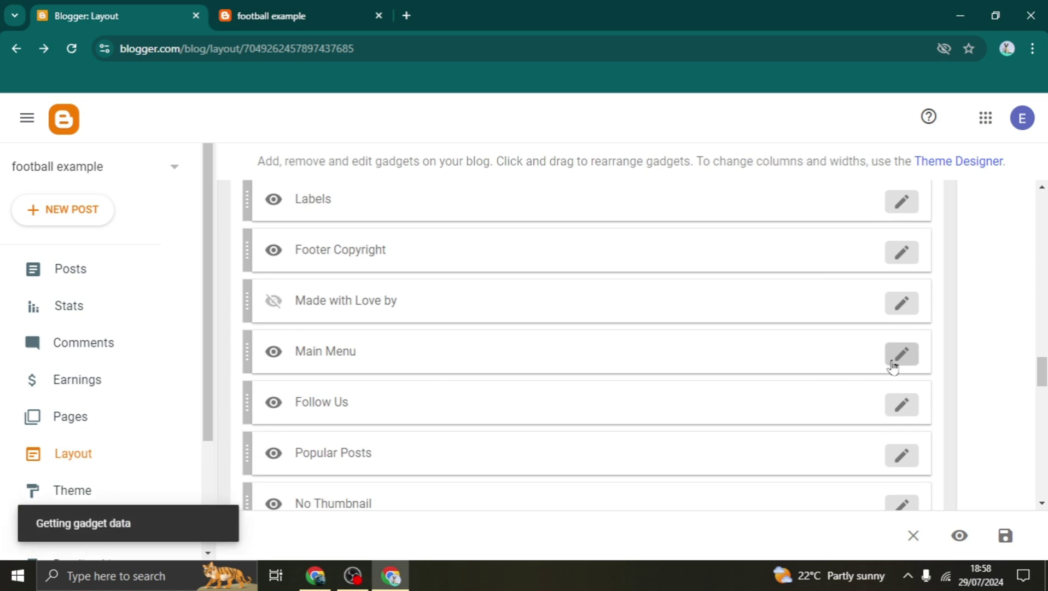
pyautogui.scroll(-5, 501, 436)
pyautogui.scroll(-6, 499, 437)
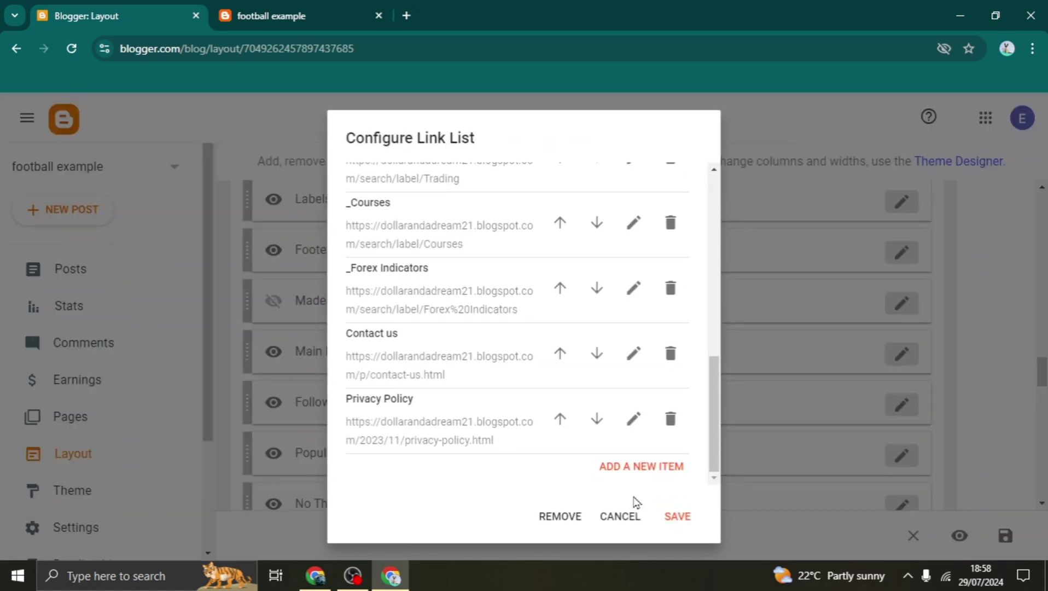
pyautogui.click(620, 517)
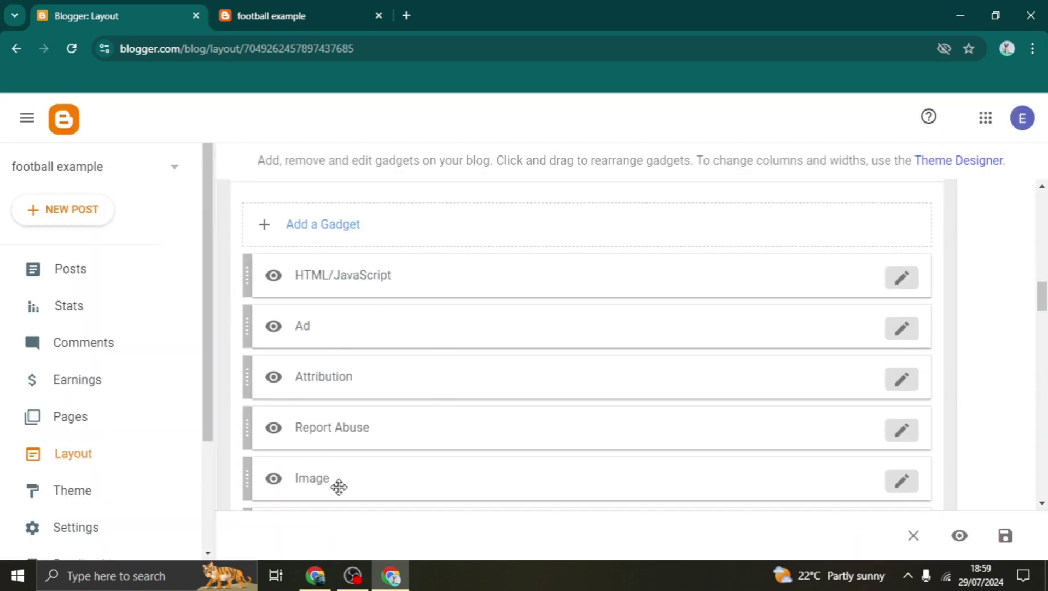
pyautogui.scroll(1, 409, 437)
pyautogui.scroll(3, 397, 454)
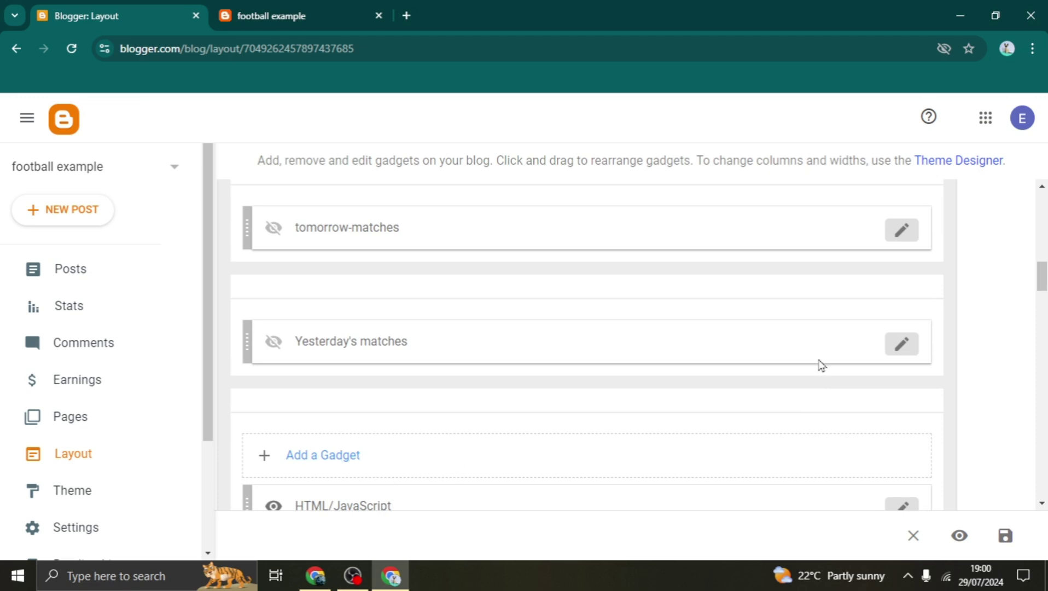
pyautogui.scroll(-4, 821, 377)
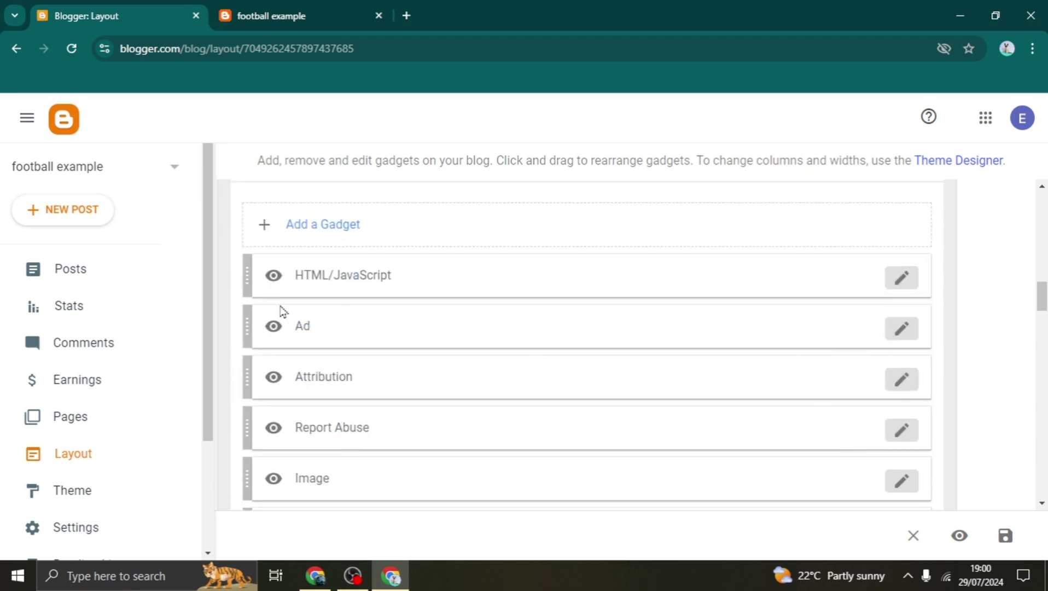
pyautogui.scroll(-2, 420, 282)
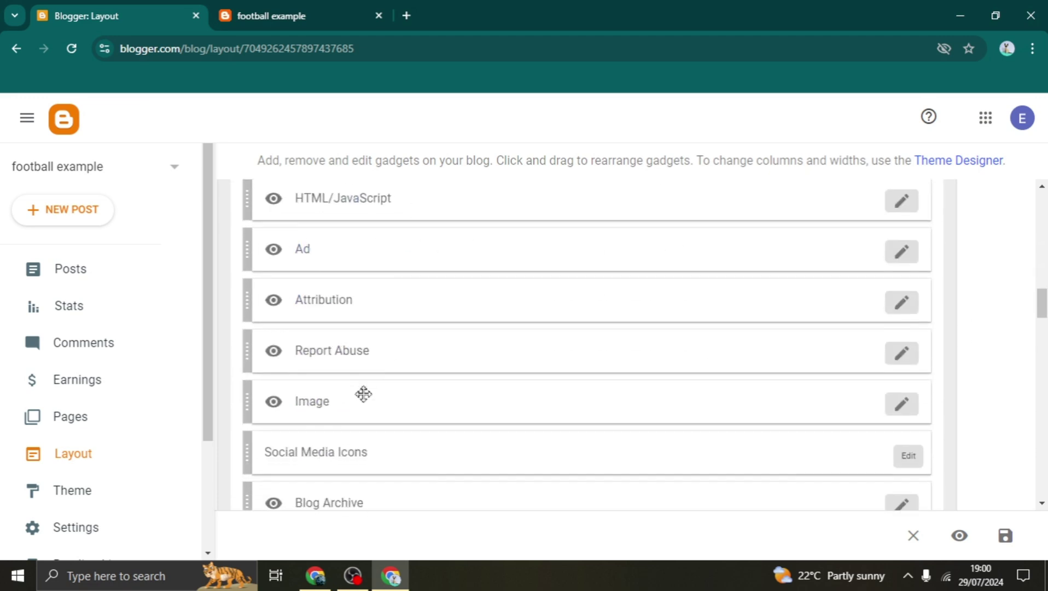
# Remove the Report Abuse gadget, confirm the removal, and save the layout.
pyautogui.click(902, 360)
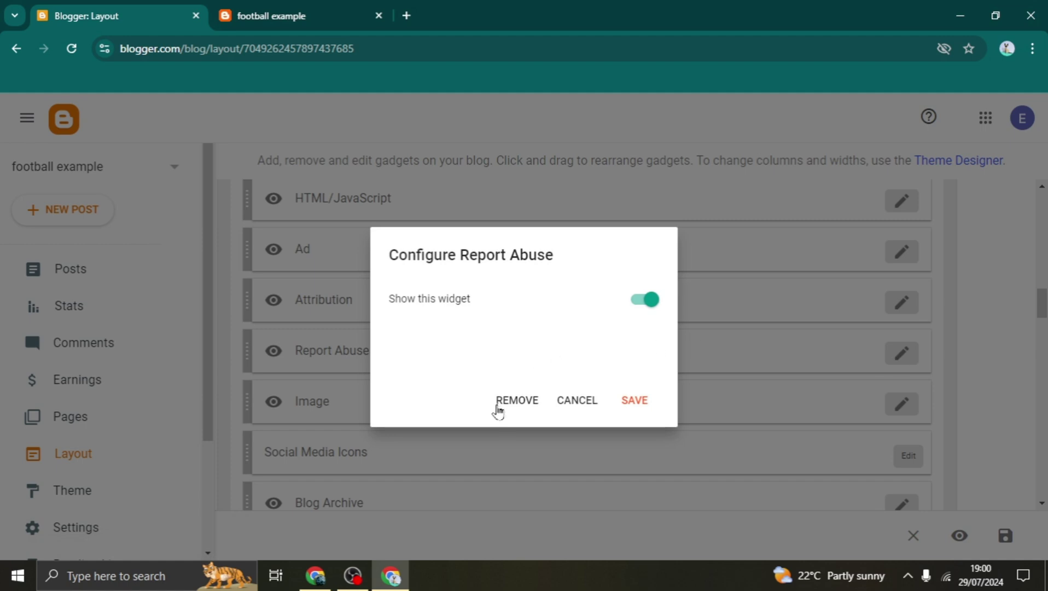
pyautogui.click(519, 404)
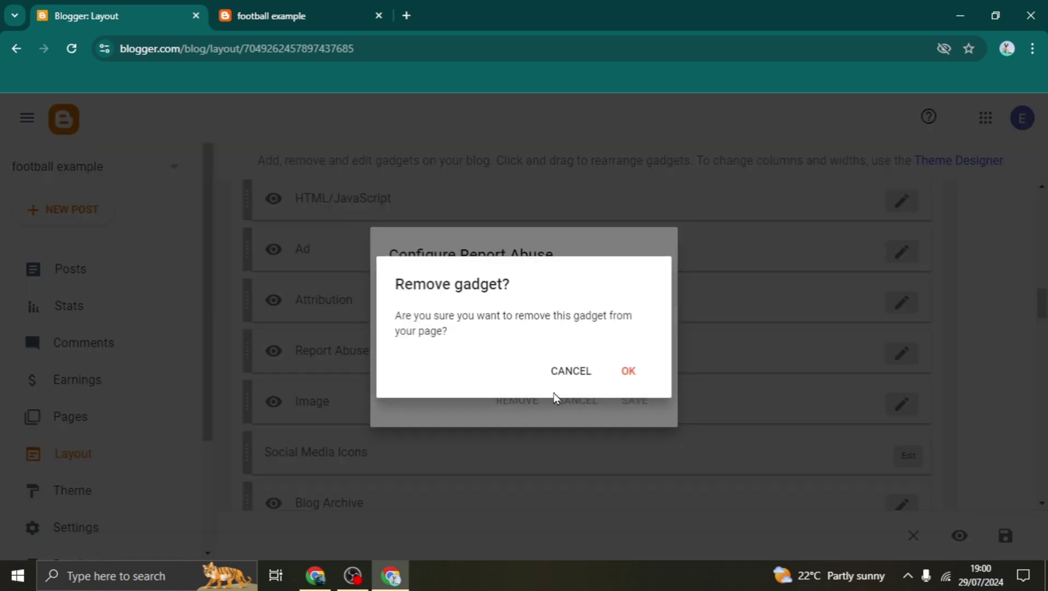
pyautogui.click(627, 373)
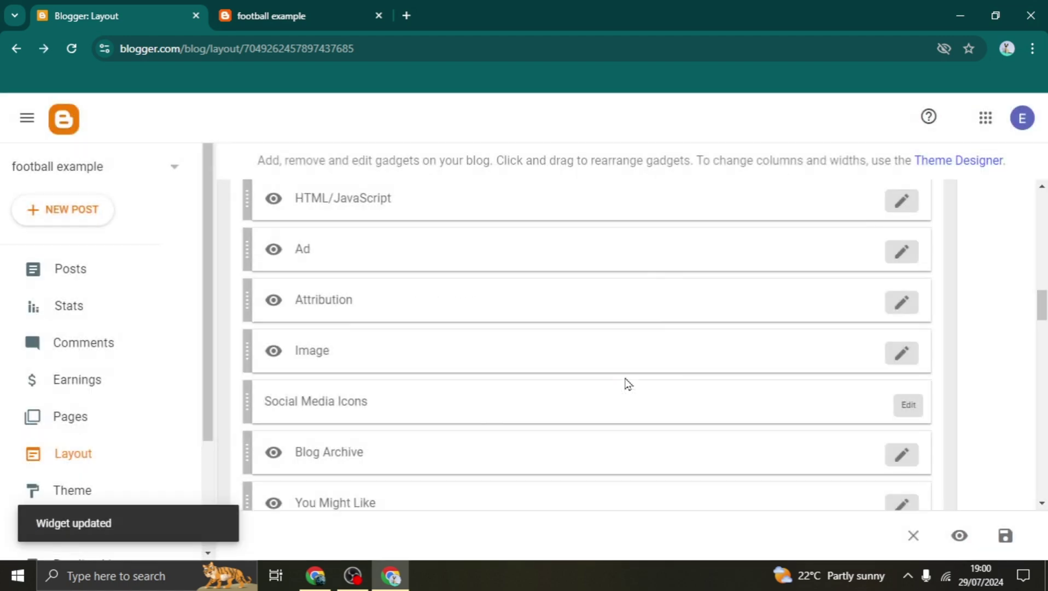
pyautogui.click(1005, 538)
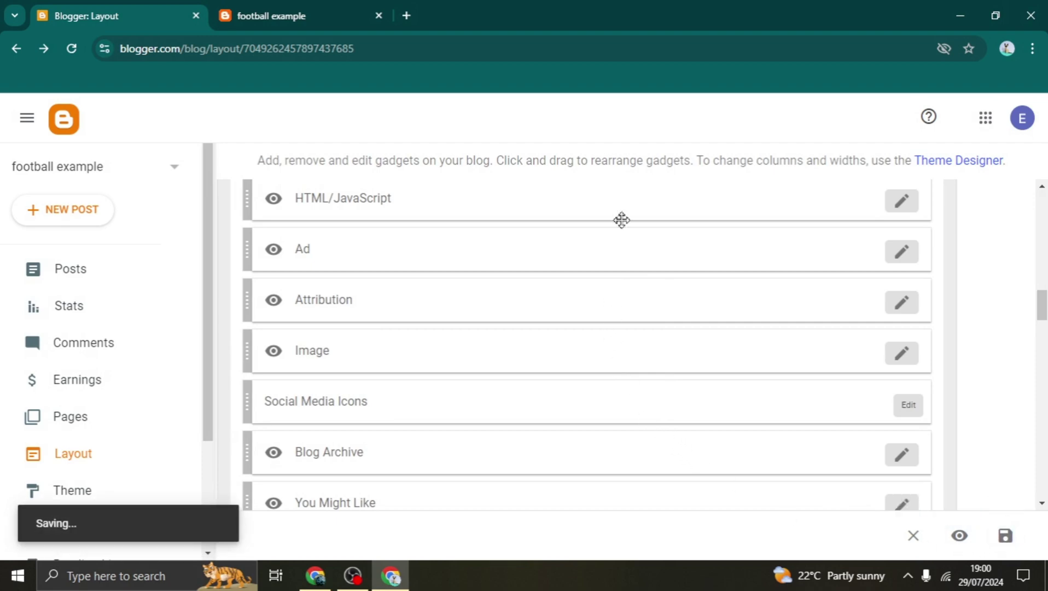
# Scroll through the live blog, then go back to the Blogger dashboard and open Posts.
pyautogui.click(244, 14)
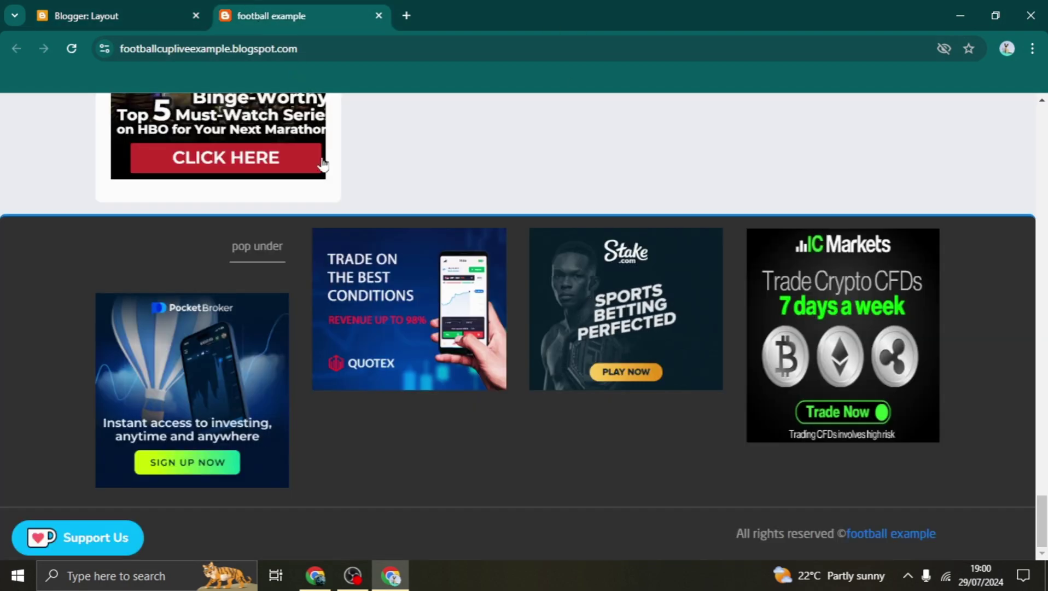
pyautogui.scroll(6, 322, 177)
pyautogui.scroll(5, 321, 184)
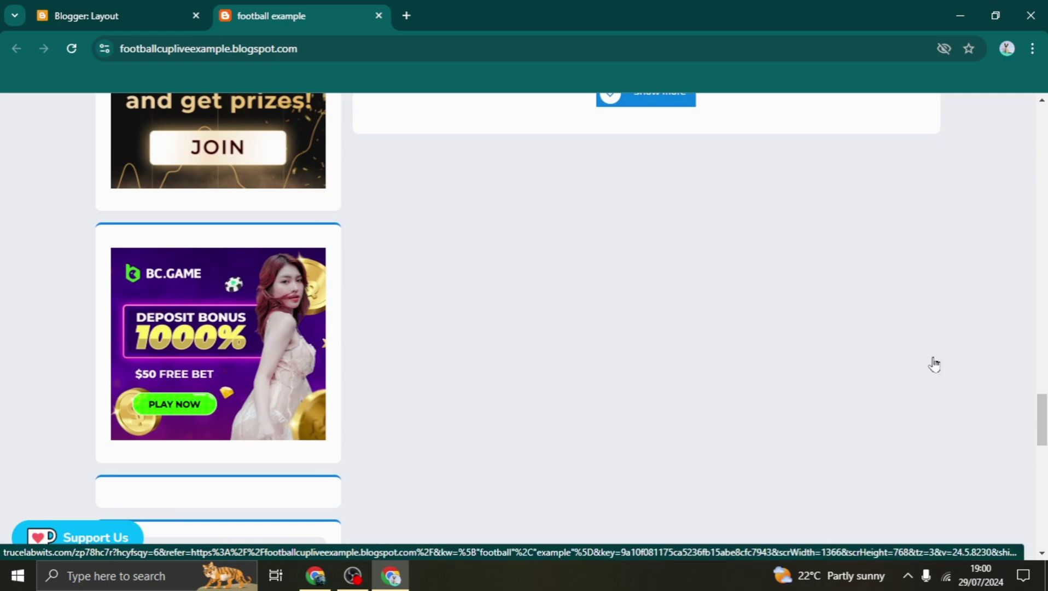
pyautogui.moveTo(1044, 420); pyautogui.dragTo(1044, 109)
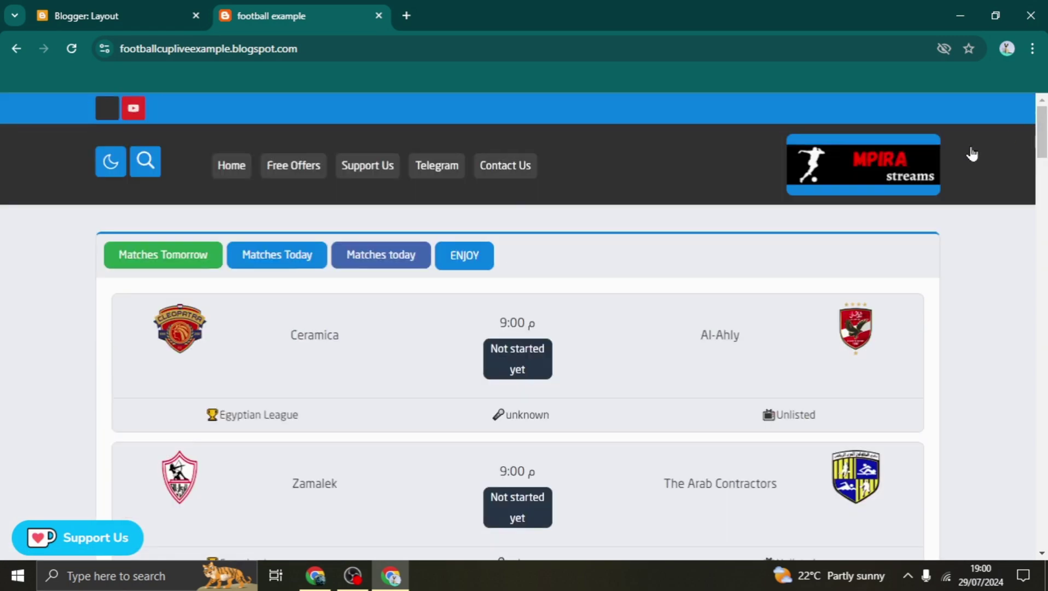
pyautogui.click(152, 7)
pyautogui.scroll(-2, 304, 374)
pyautogui.scroll(8, 319, 359)
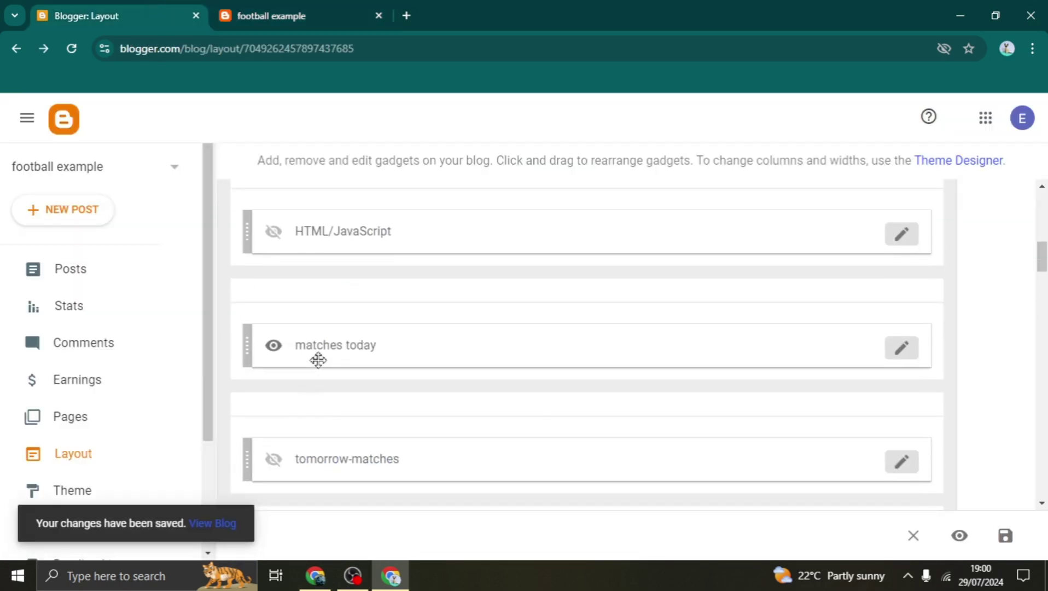
pyautogui.click(79, 272)
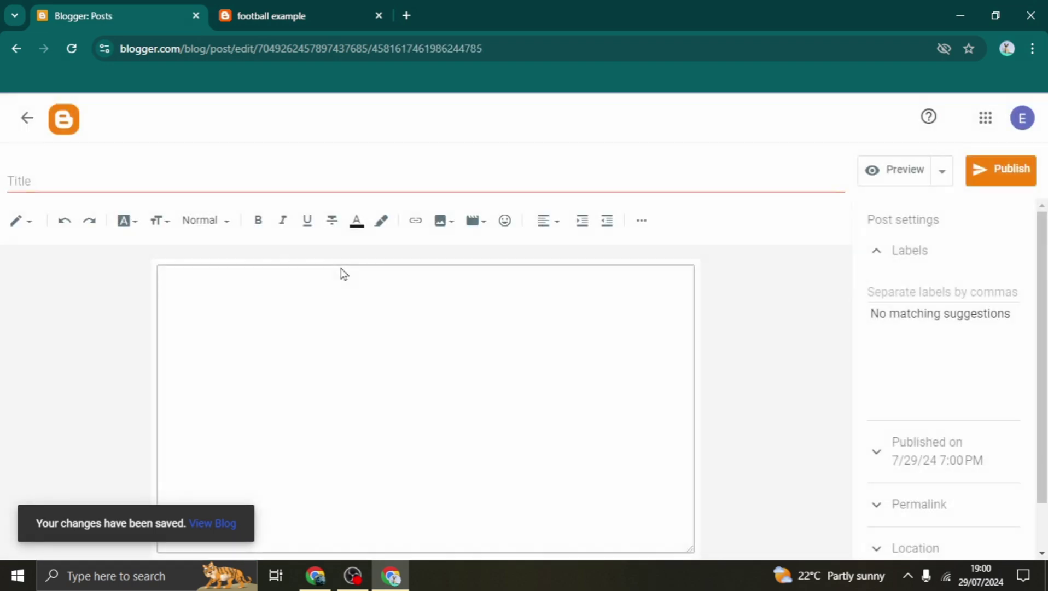
# Enter the title 'Chelsea's Recent Match and Manager Enzo Maresca' and the article, ending with a blank paragraph.
pyautogui.click(119, 188)
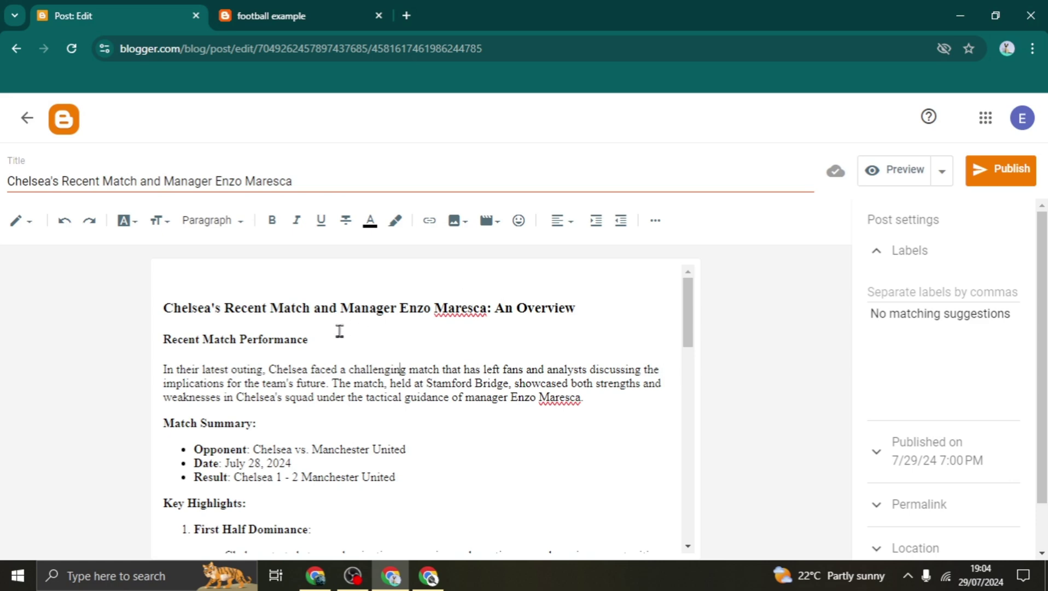
pyautogui.scroll(-2, 339, 331)
pyautogui.scroll(2, 399, 306)
pyautogui.scroll(-10, 377, 350)
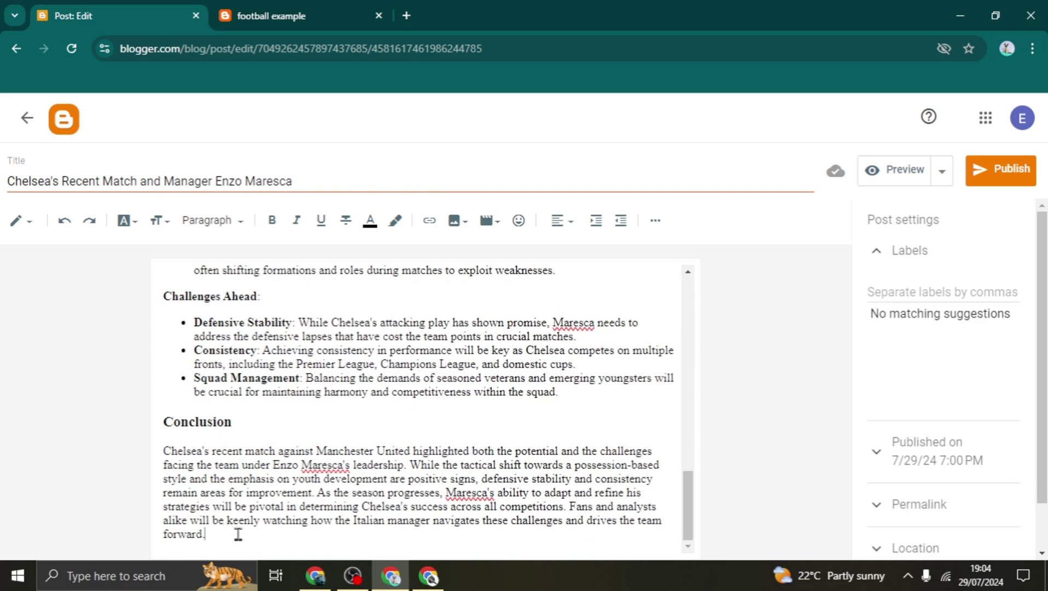
pyautogui.press('Return')
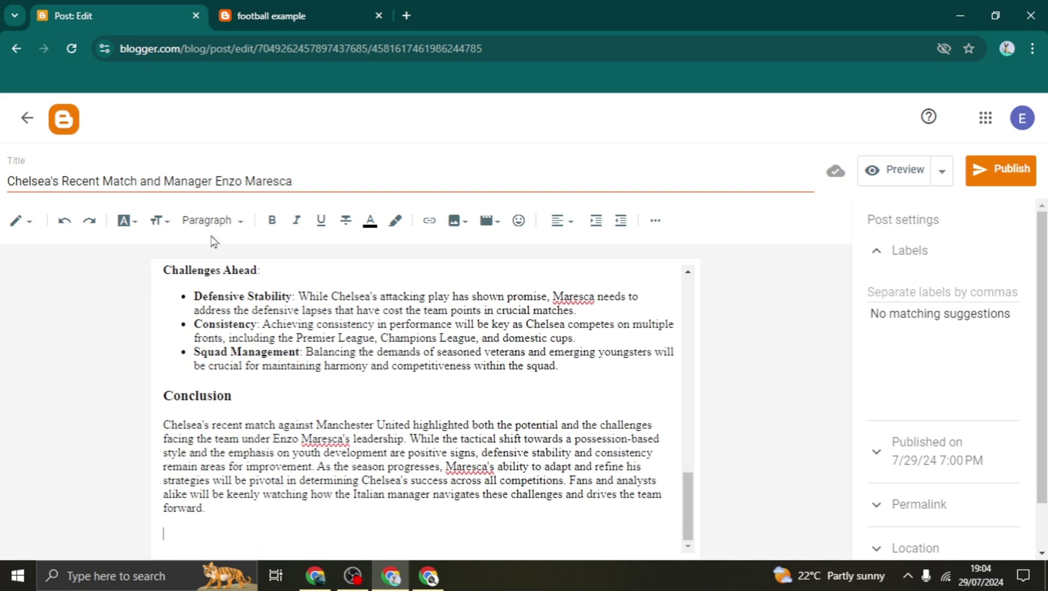
# Add an 'EXXAMPLE' line styled as a Heading below the conclusion.
pyautogui.click(159, 221)
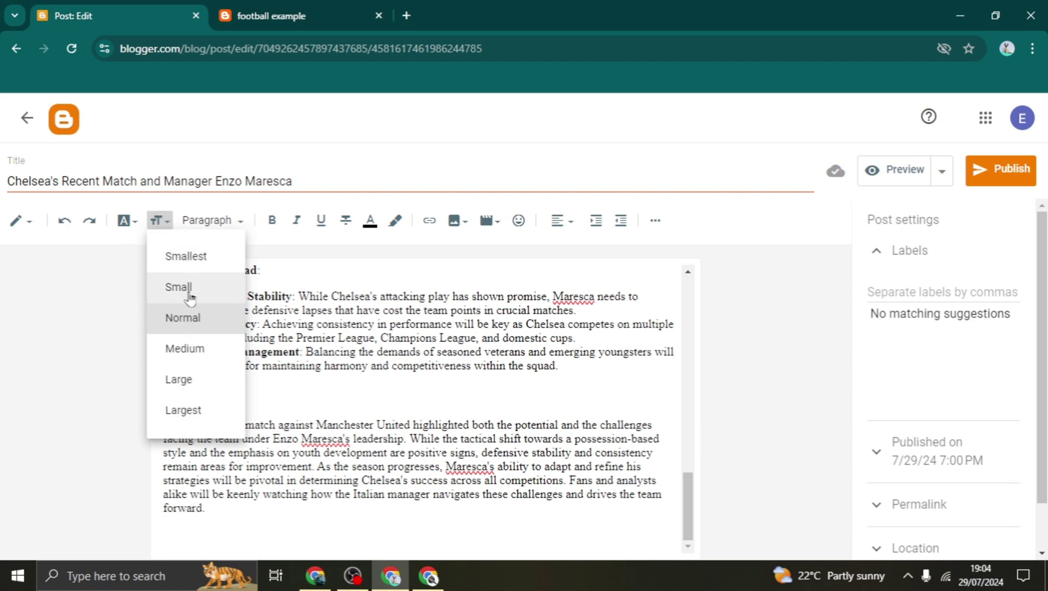
pyautogui.click(131, 221)
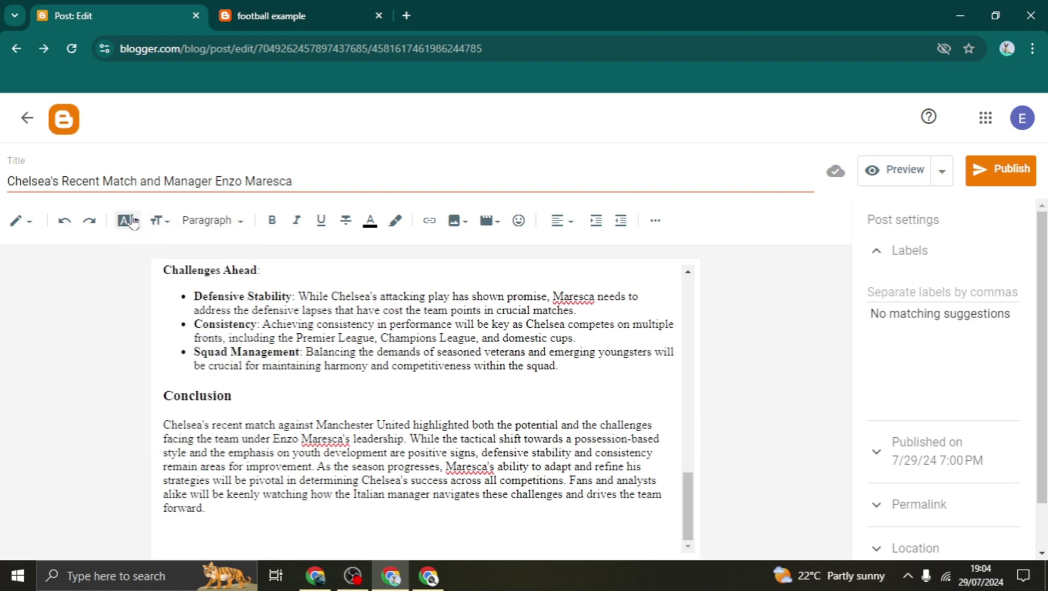
pyautogui.click(131, 223)
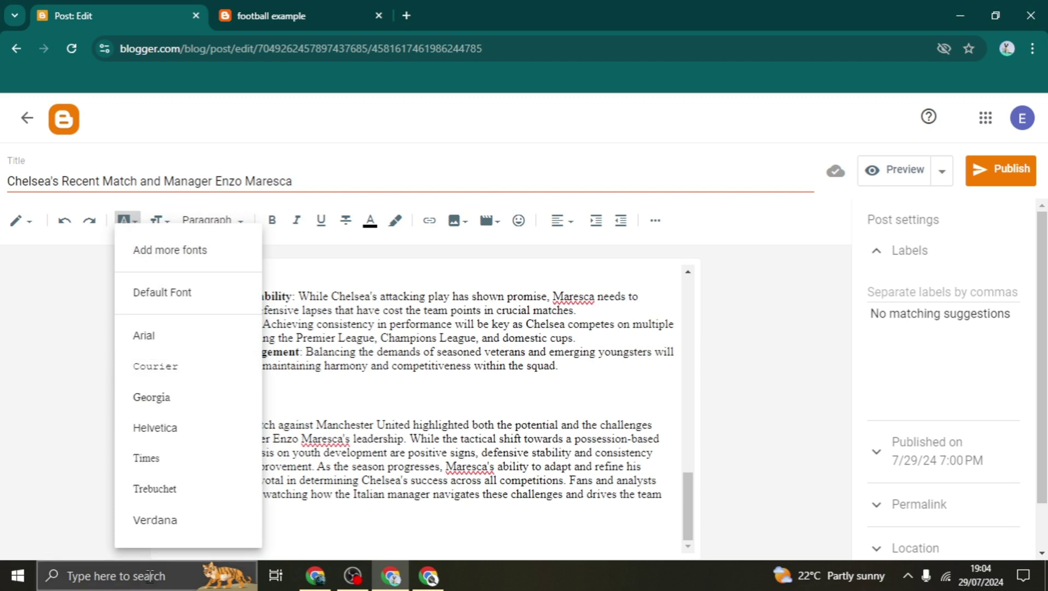
pyautogui.click(28, 379)
pyautogui.click(214, 221)
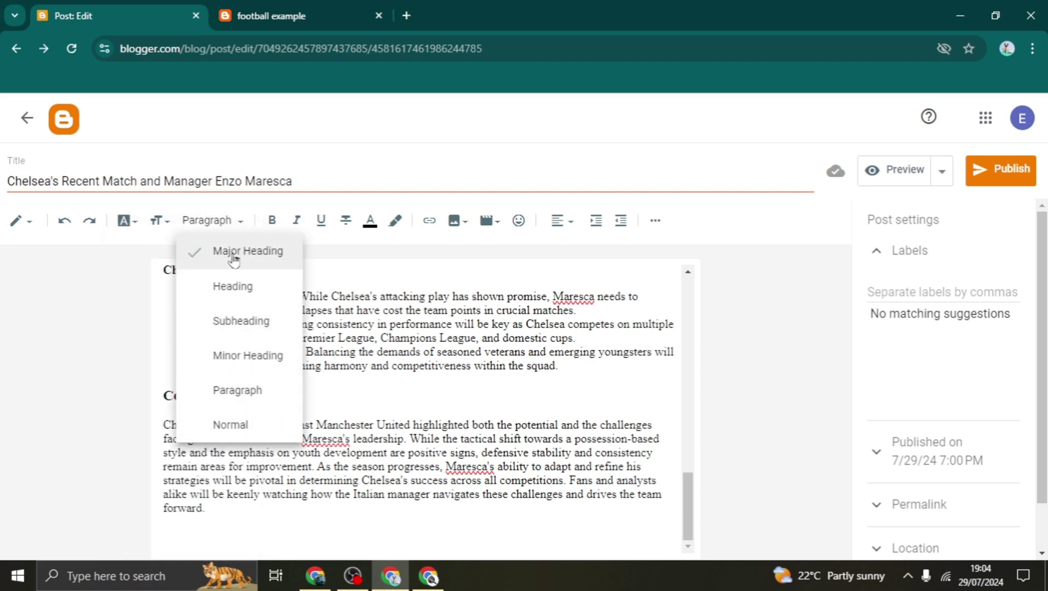
pyautogui.click(234, 288)
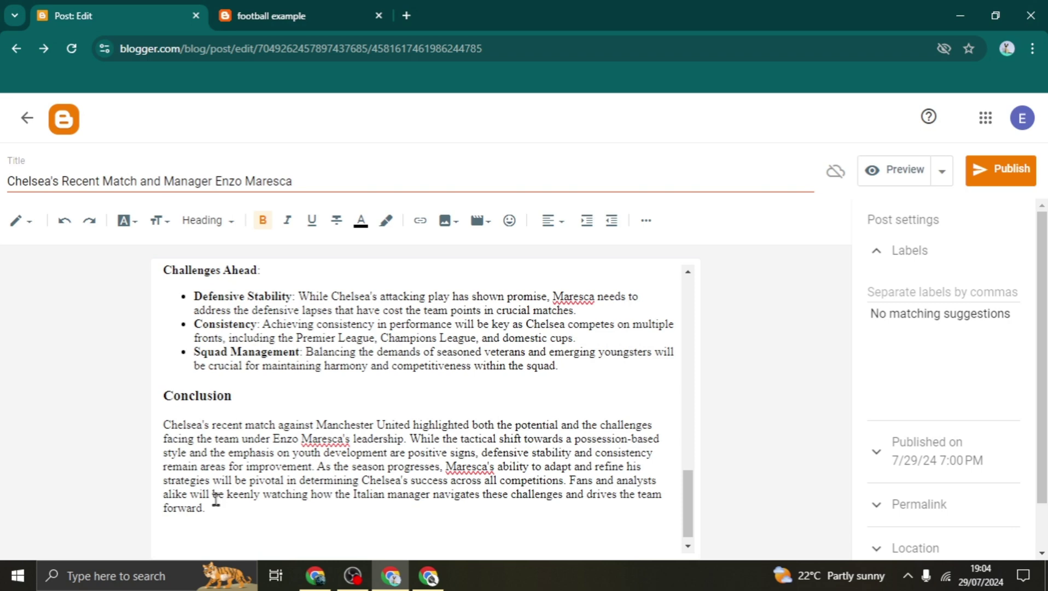
pyautogui.write('EXXA')
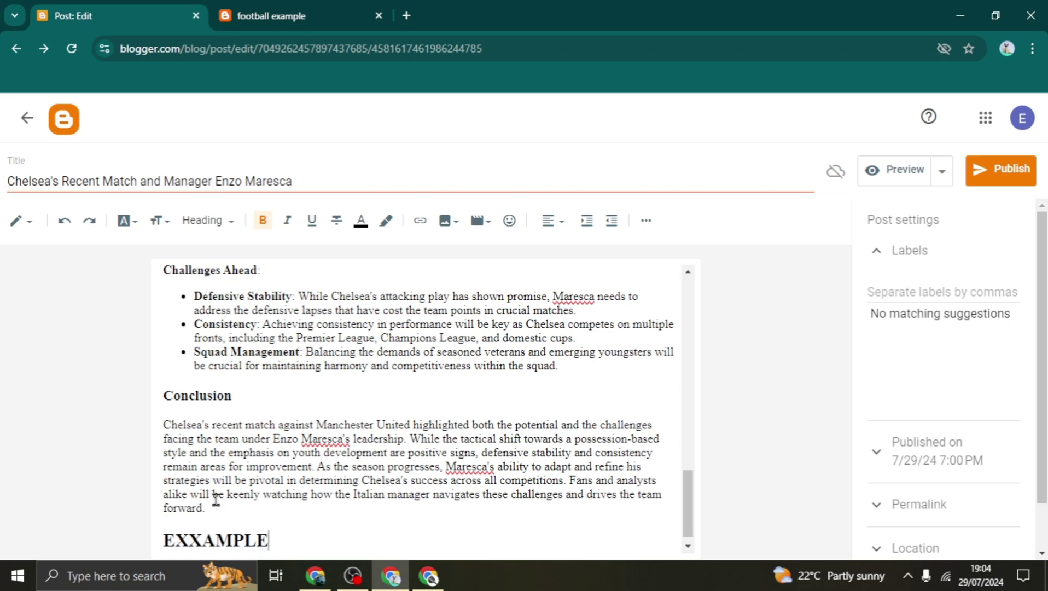
pyautogui.write('MPLE')
pyautogui.press('Return')
# Add a normal Paragraph reading 'HELLO theree', leaving 'theree' without bold or underline.
pyautogui.click(221, 224)
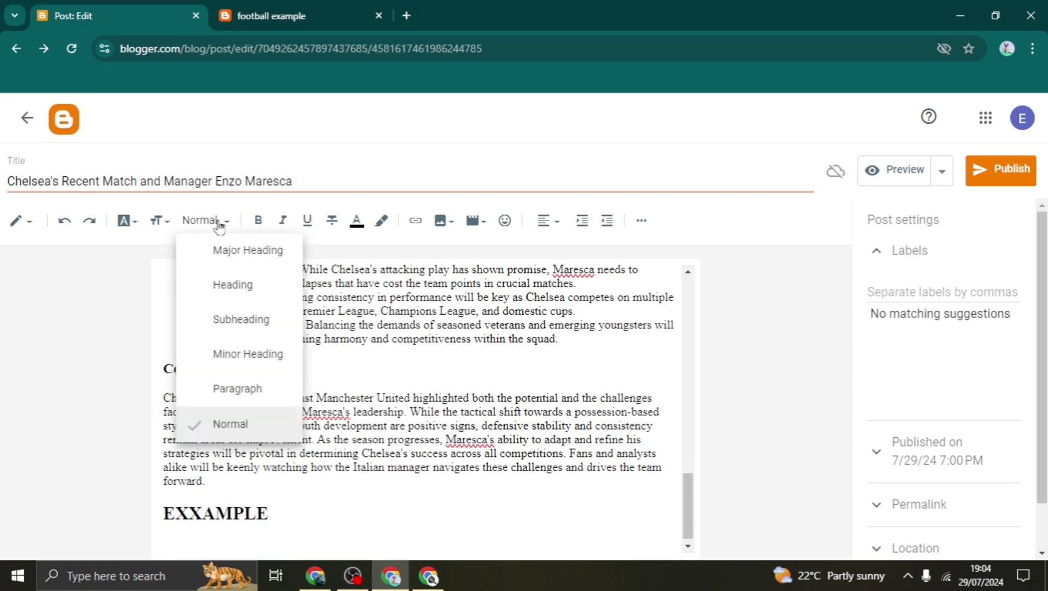
pyautogui.click(260, 390)
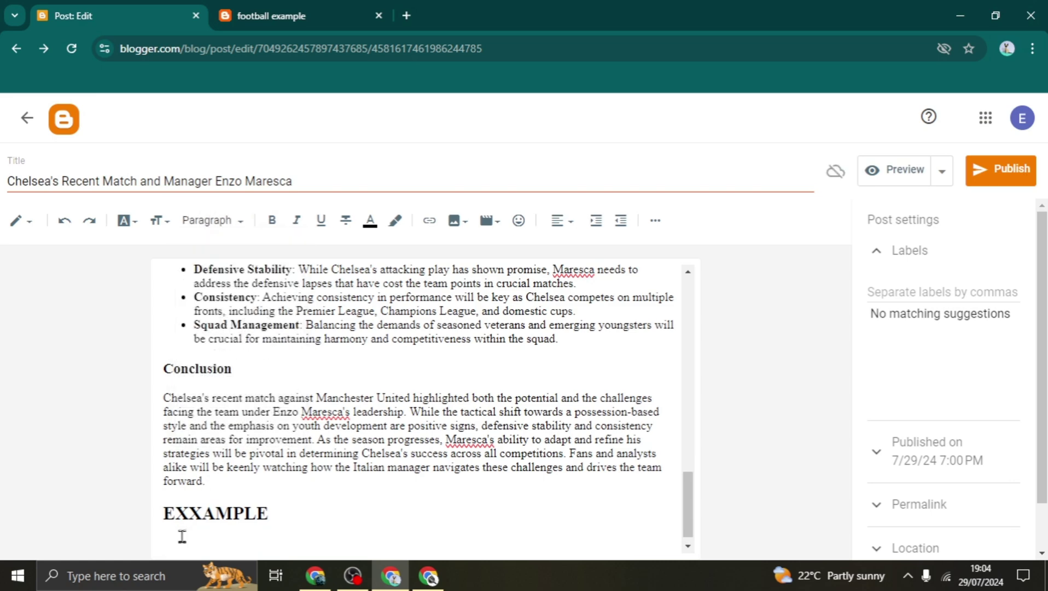
pyautogui.write('HELLO theree')
pyautogui.moveTo(257, 546); pyautogui.dragTo(200, 540)
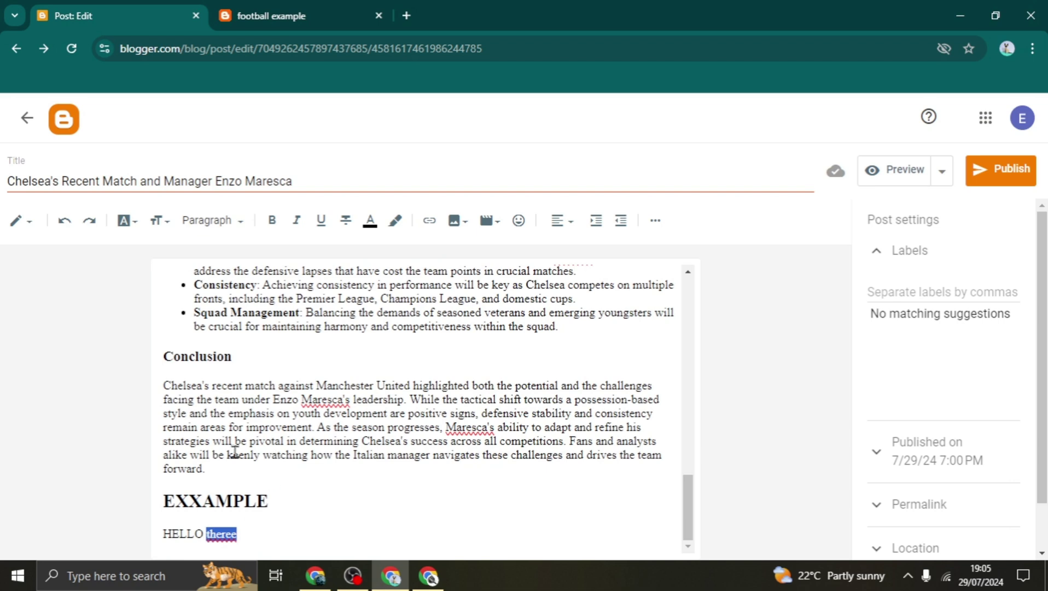
pyautogui.click(273, 223)
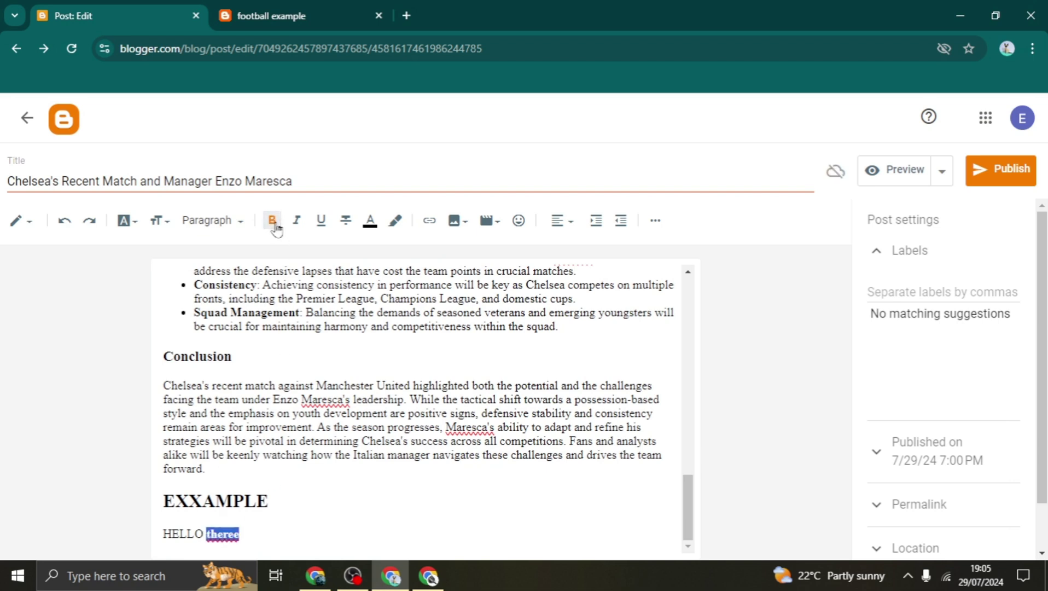
pyautogui.click(275, 225)
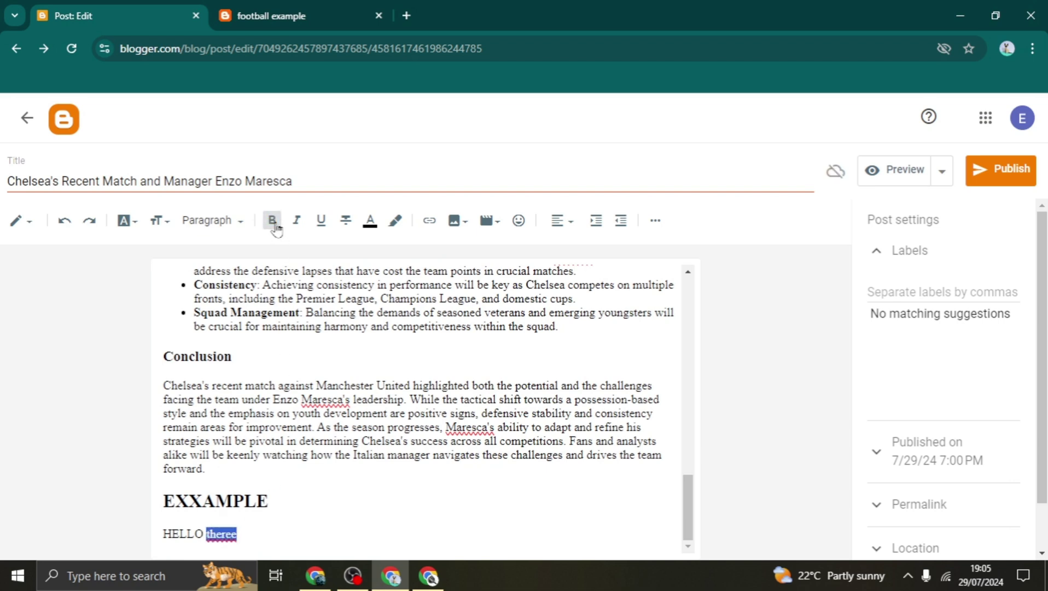
pyautogui.click(323, 229)
pyautogui.click(322, 229)
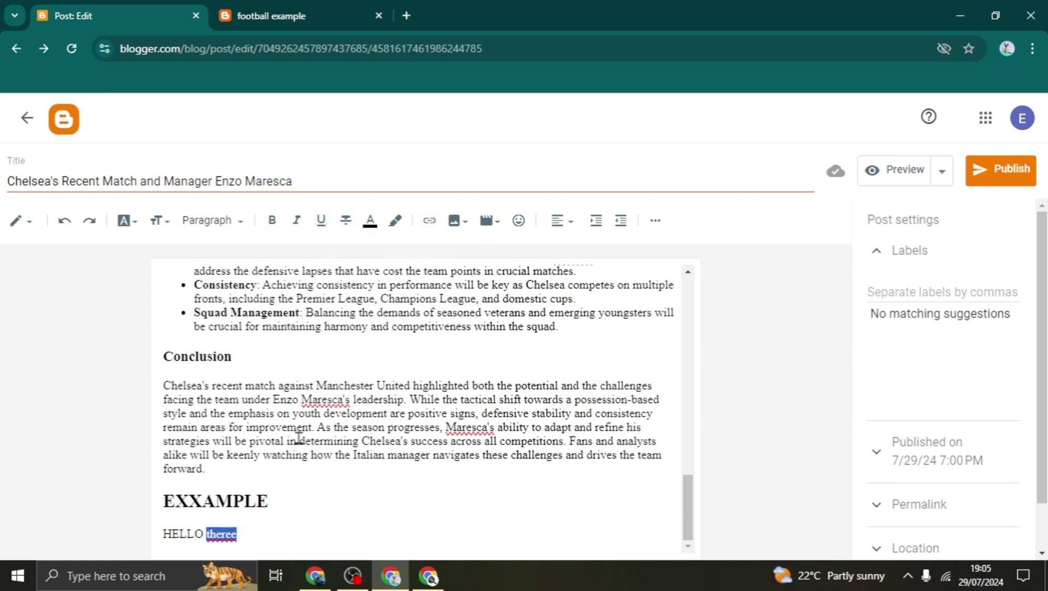
pyautogui.click(430, 221)
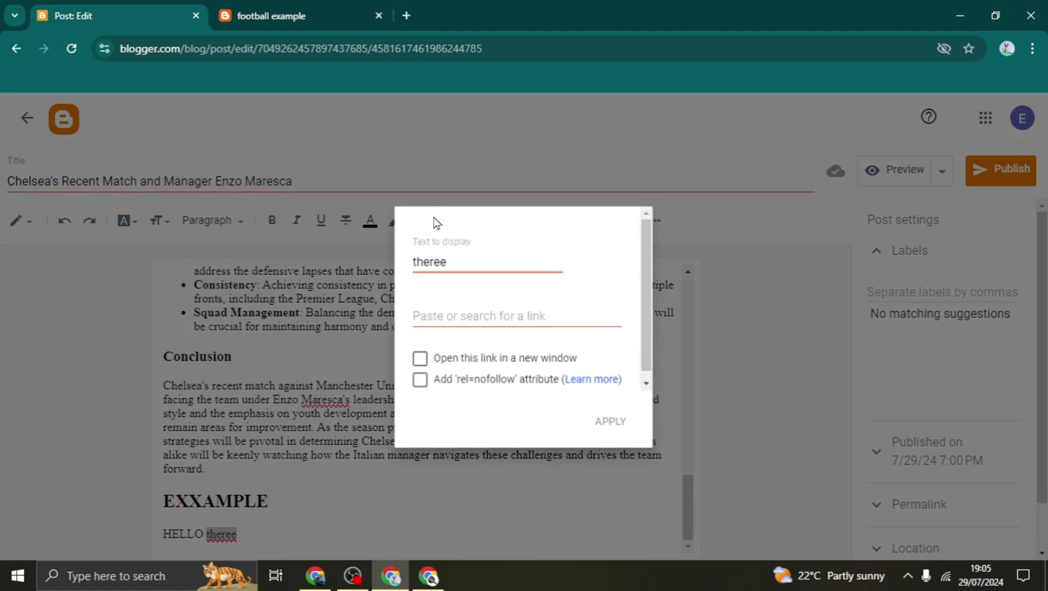
pyautogui.click(464, 315)
pyautogui.rightClick(465, 320)
pyautogui.click(399, 335)
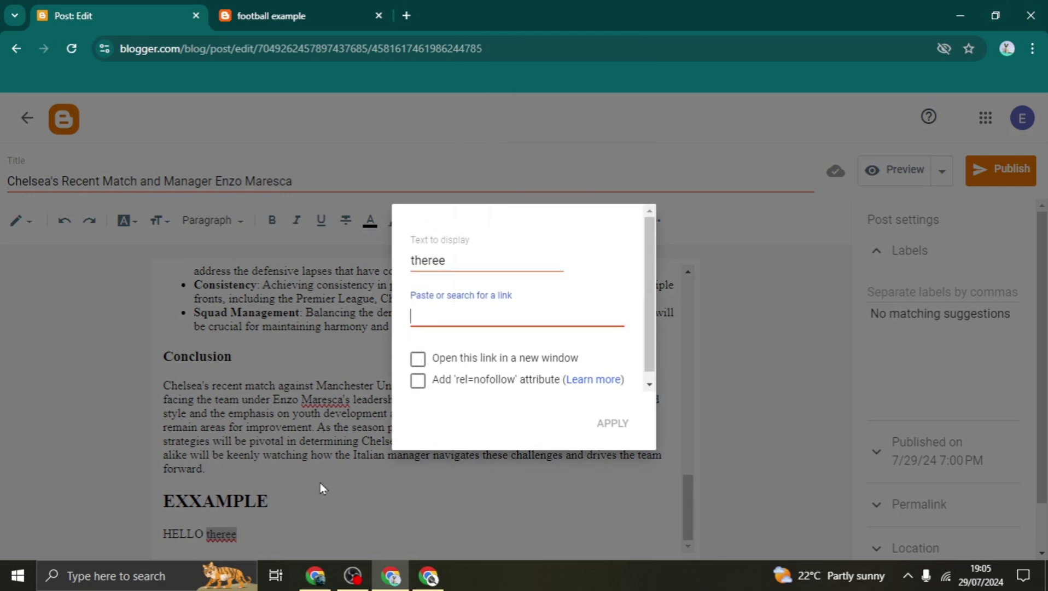
pyautogui.click(725, 384)
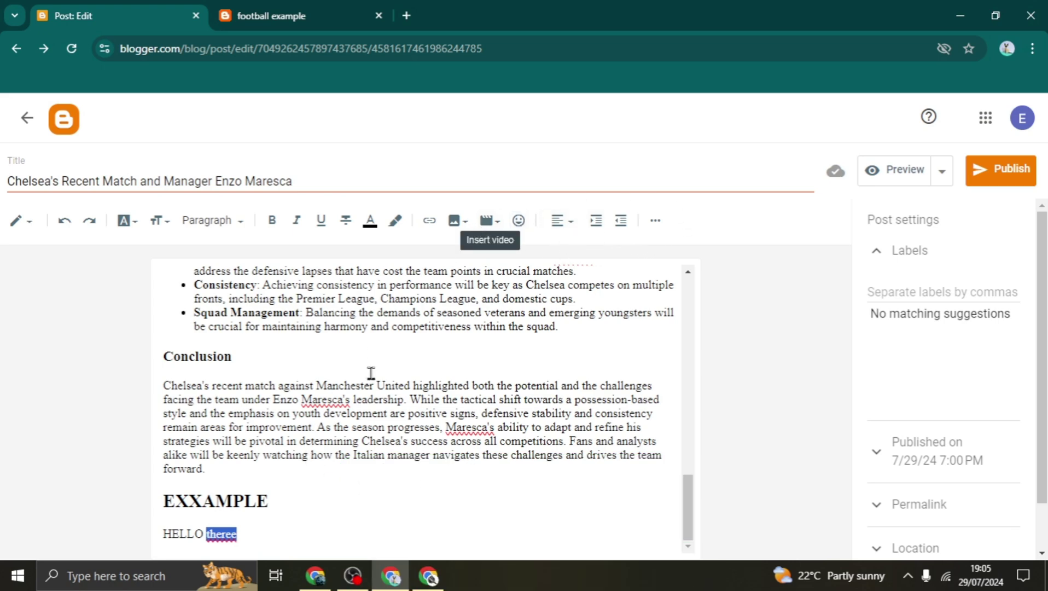
pyautogui.click(390, 498)
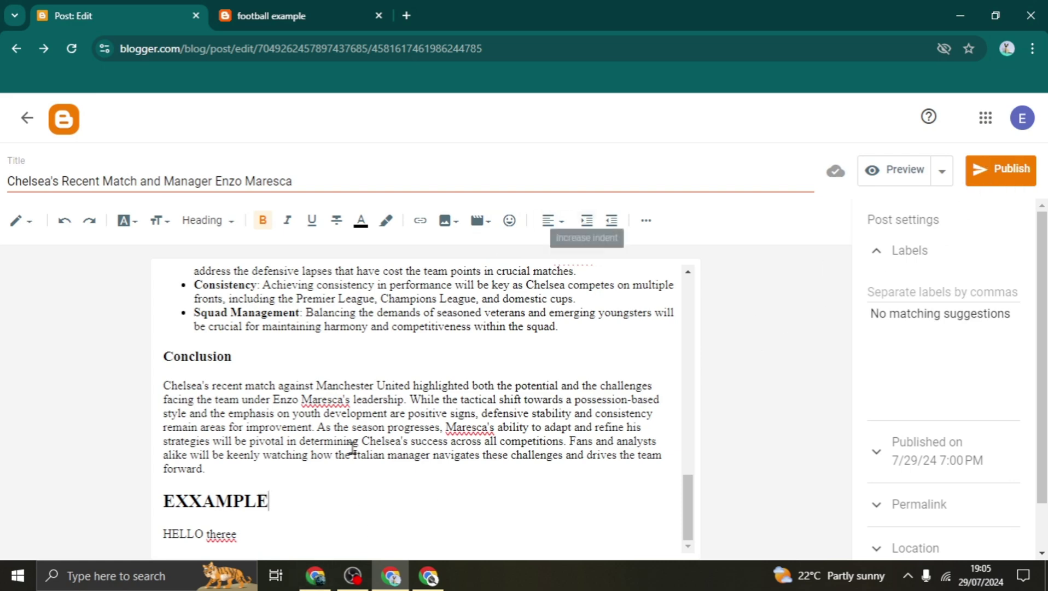
pyautogui.click(305, 531)
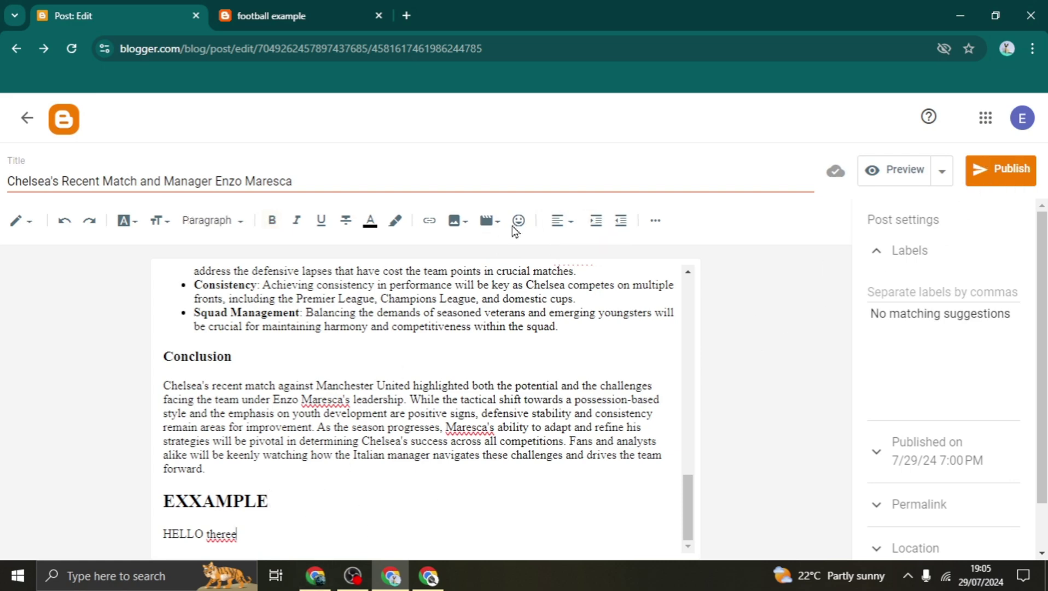
# Upload pexels-pixabay-531880.jpg from the computer into the post, accepting Google's cookie prompts.
pyautogui.click(454, 228)
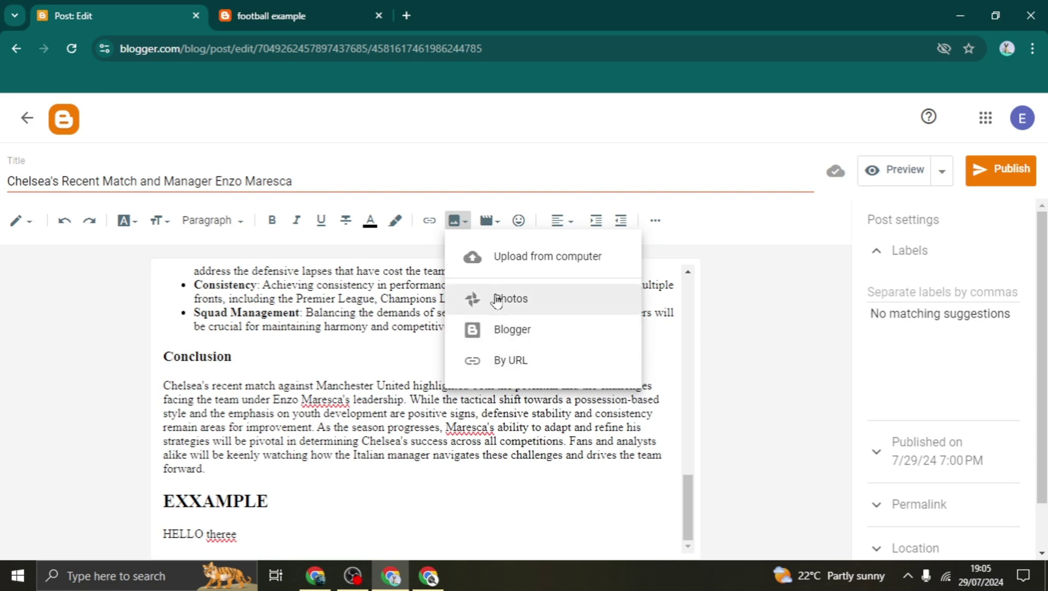
pyautogui.click(534, 267)
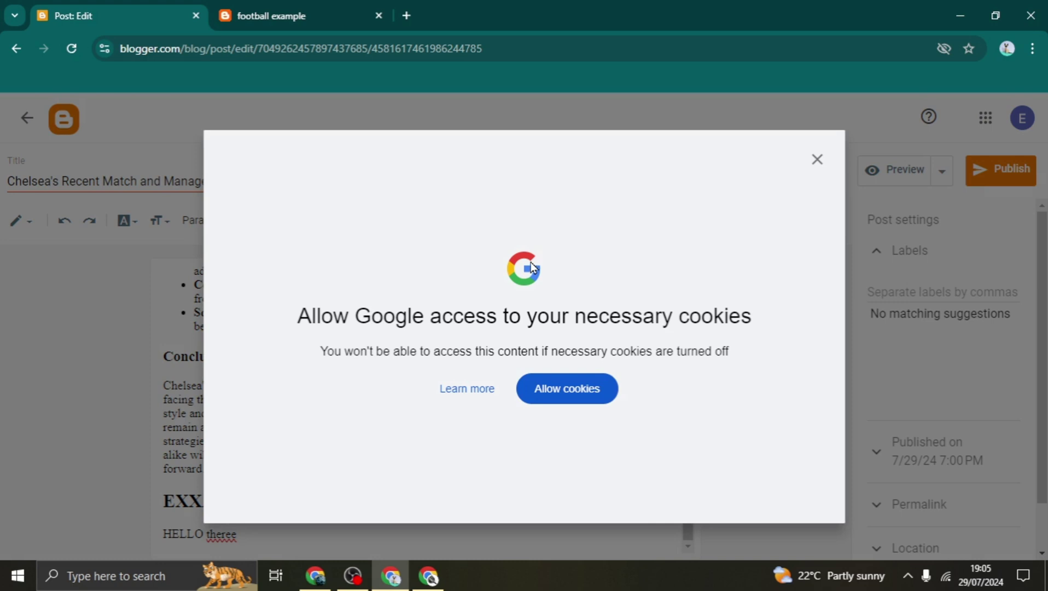
pyautogui.click(580, 389)
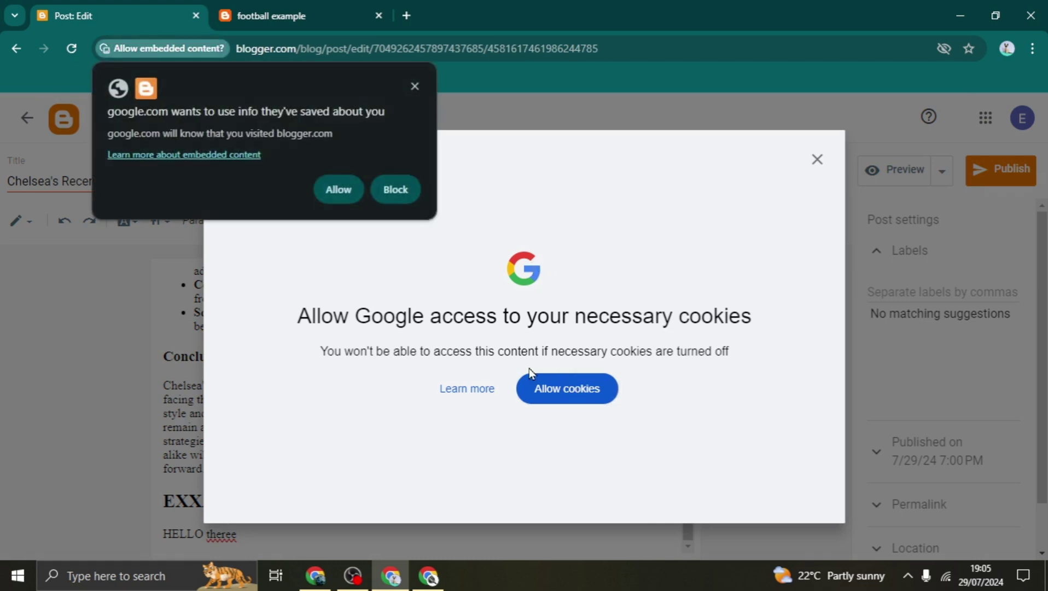
pyautogui.click(338, 192)
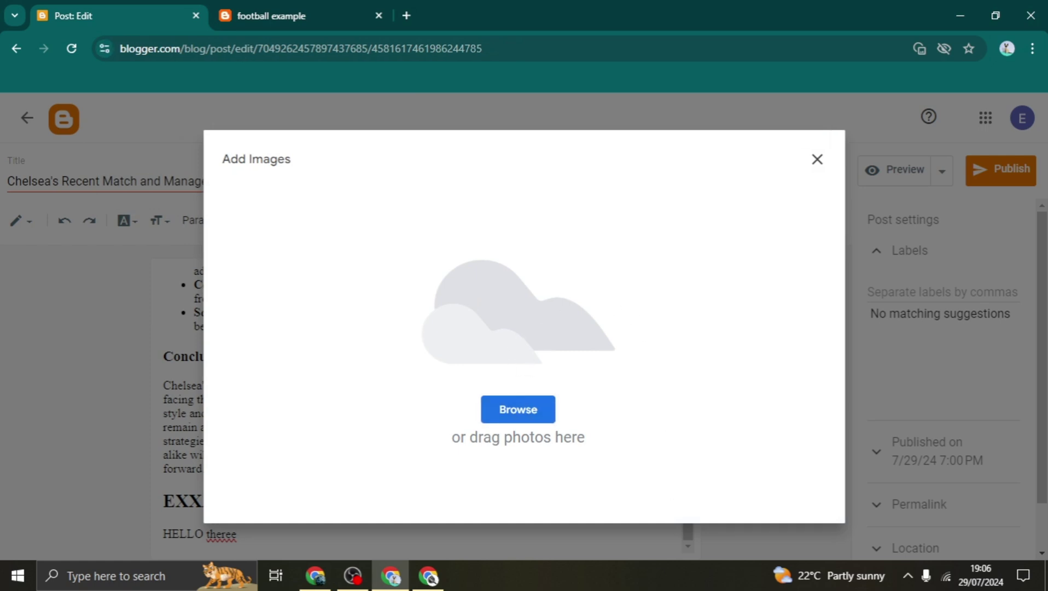
pyautogui.click(521, 412)
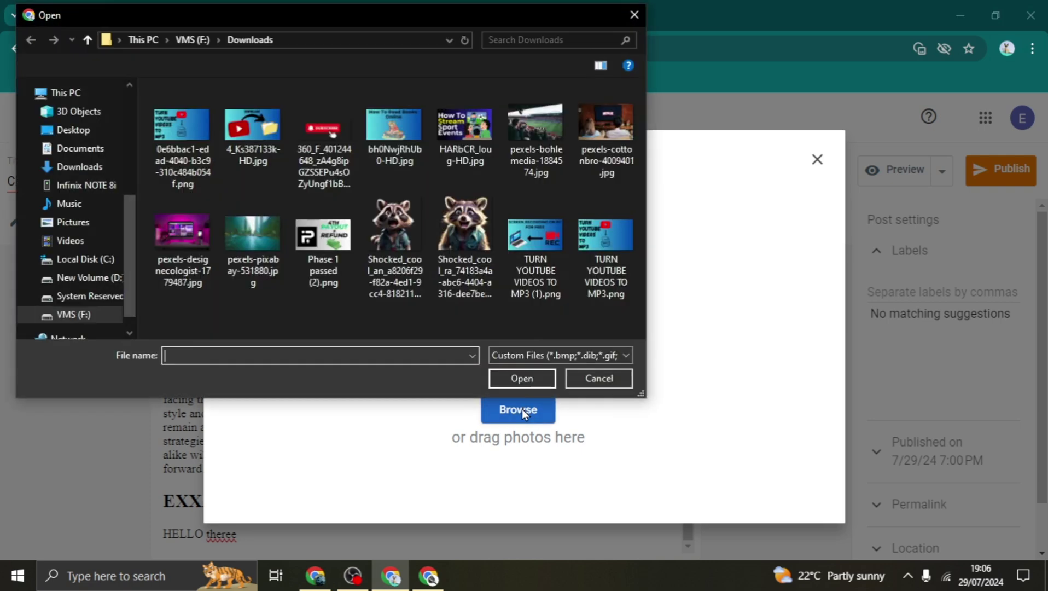
pyautogui.click(256, 233)
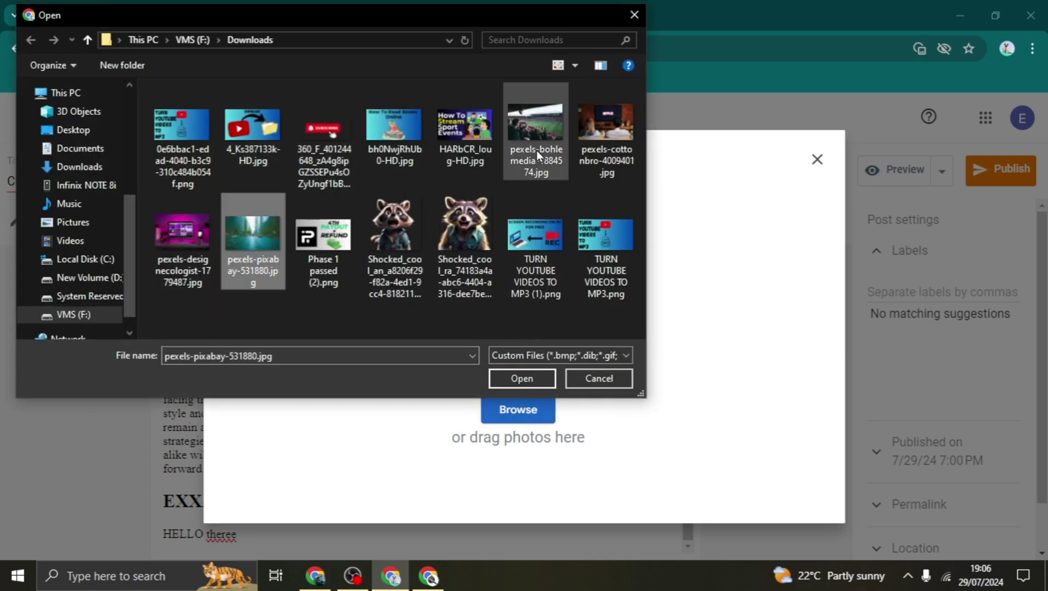
pyautogui.click(539, 380)
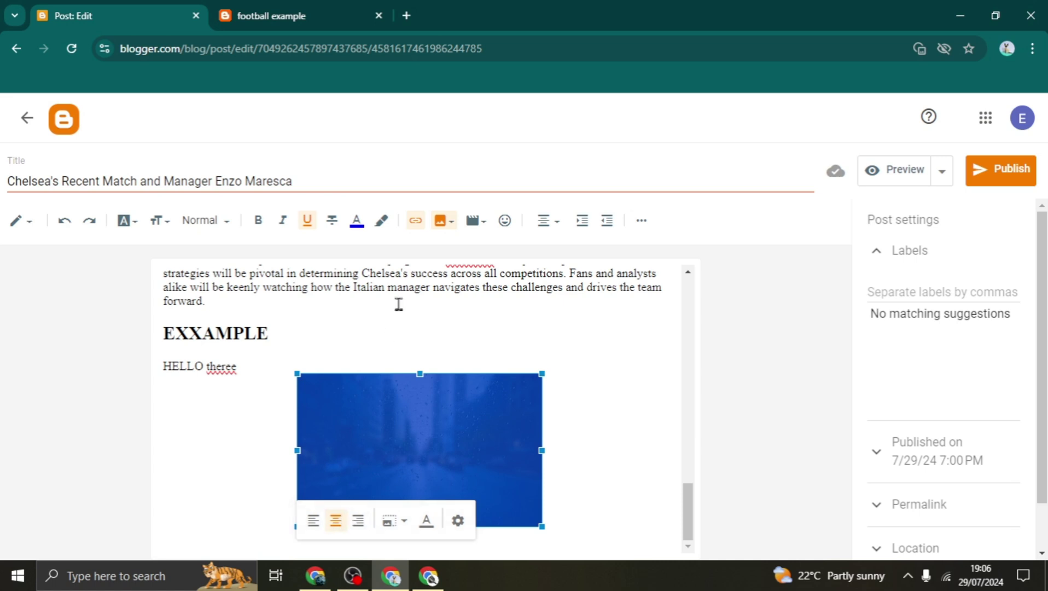
# Leave the image without a link address, then publish the Chelsea post and confirm.
pyautogui.click(412, 229)
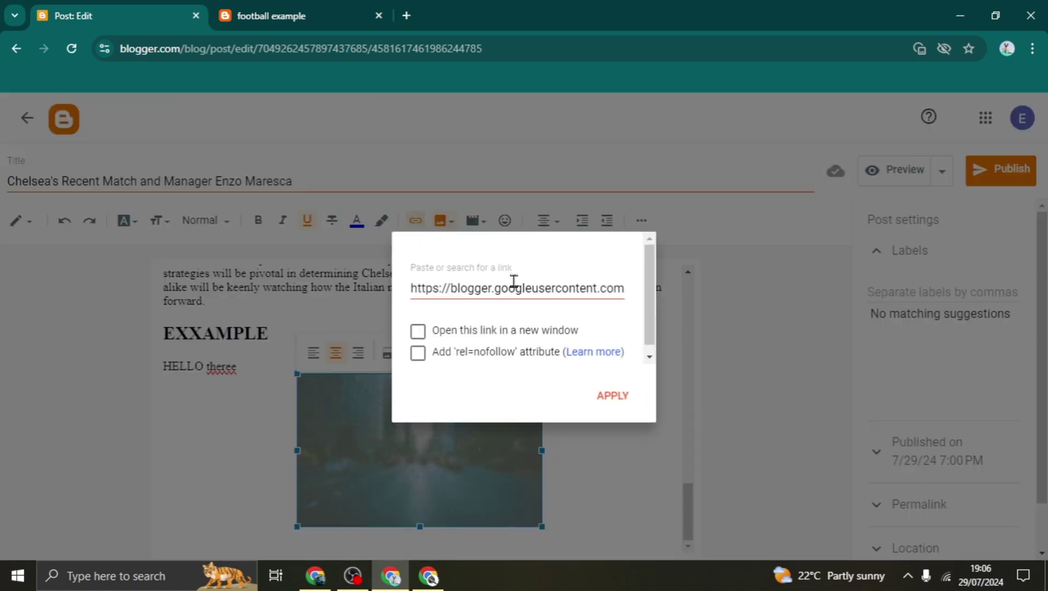
pyautogui.click(513, 283)
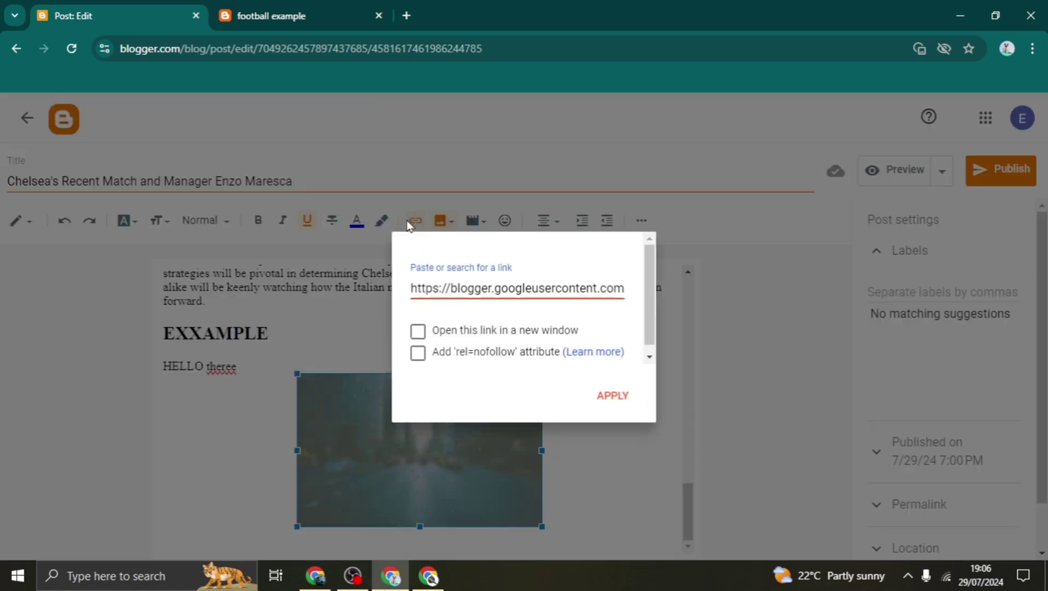
pyautogui.hotkey('ctrl', 'a')
pyautogui.write("Chelsea's Recent Match and Manager Enzo Maresca")
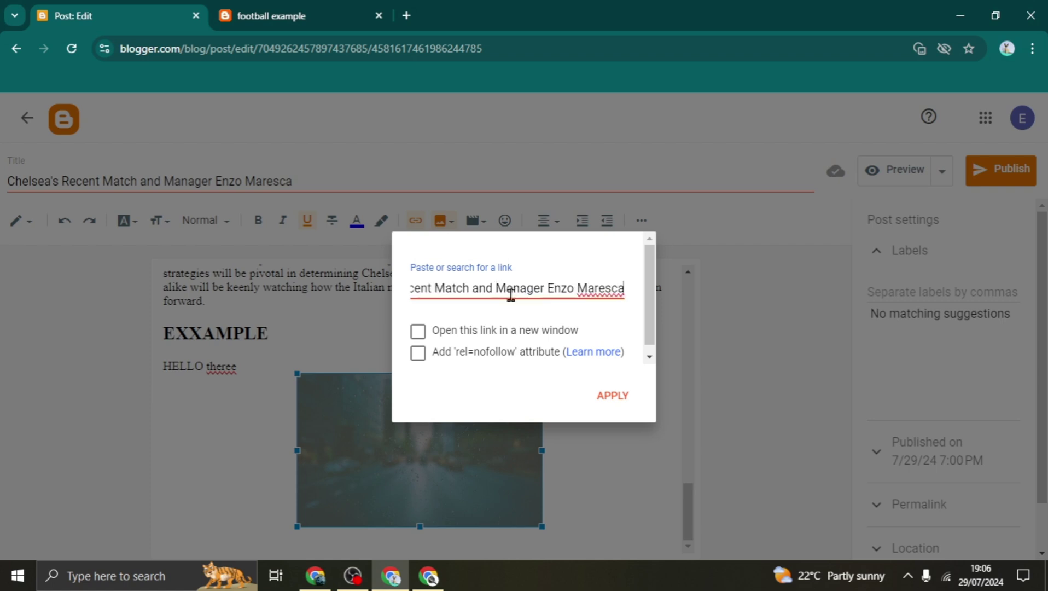
pyautogui.hotkey('ctrl', 'a')
pyautogui.press('BackSpace')
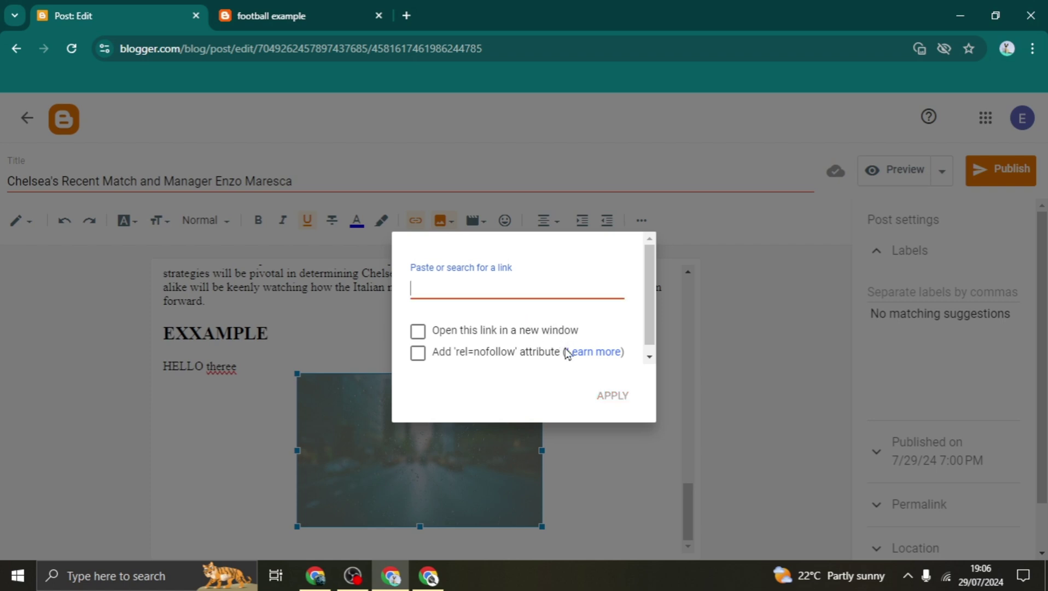
pyautogui.click(615, 456)
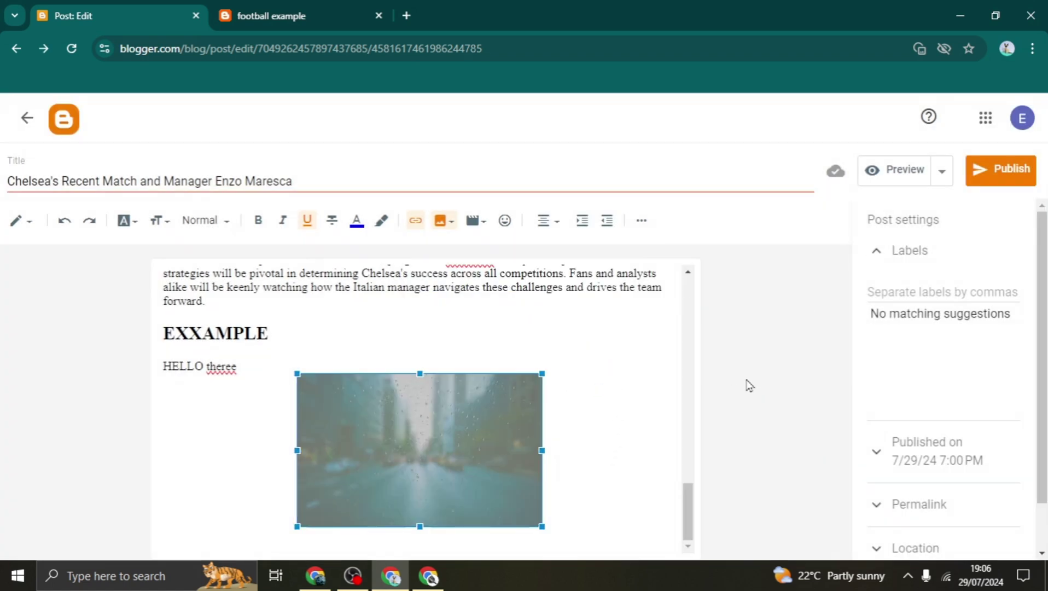
pyautogui.click(1011, 167)
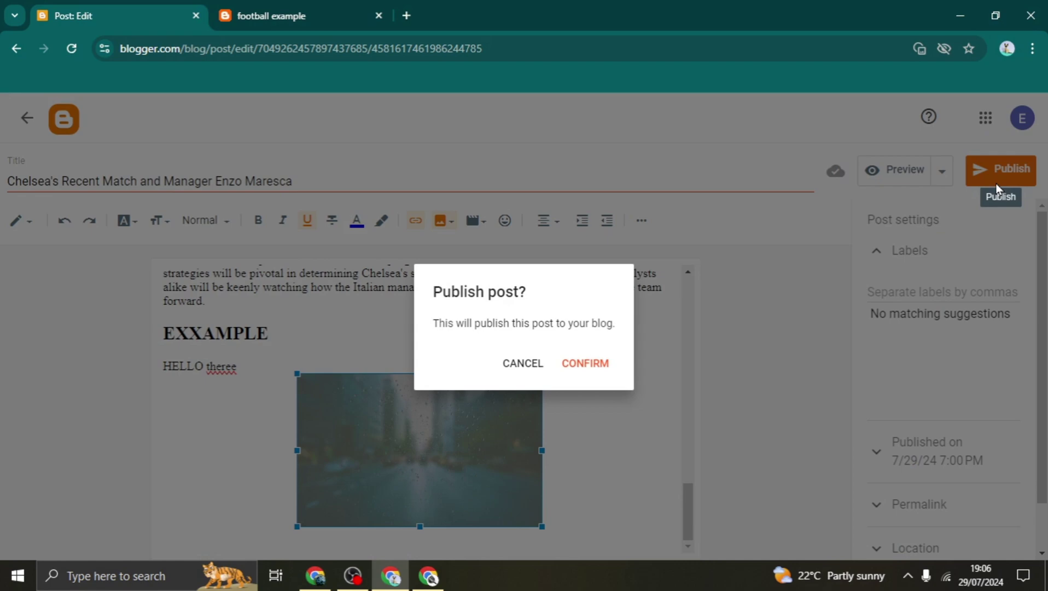
pyautogui.click(583, 364)
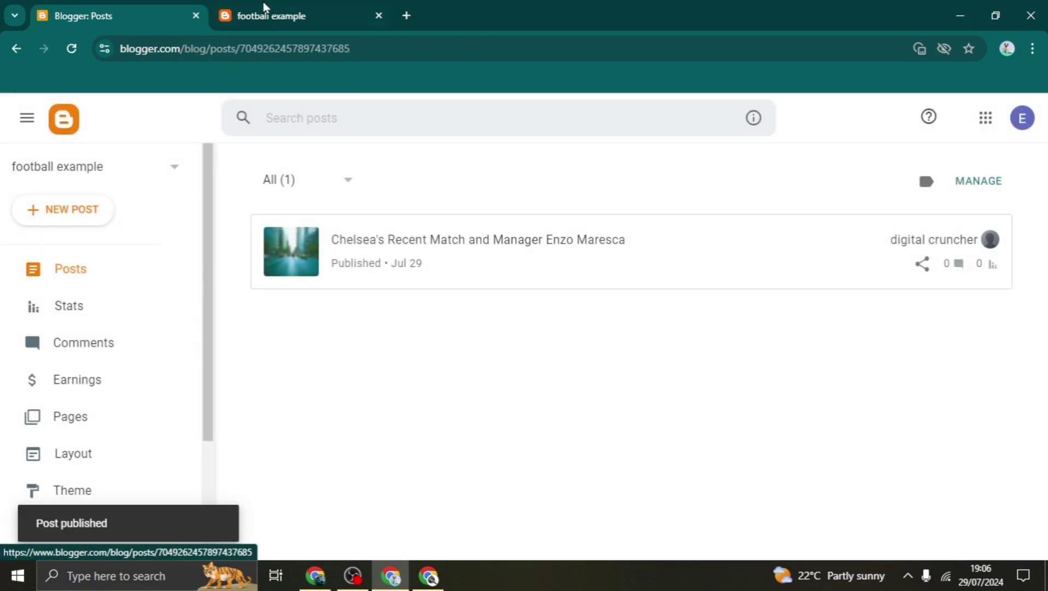
# Check the Chelsea post in the Posts list, then go to the blog's Theme settings.
pyautogui.click(267, 12)
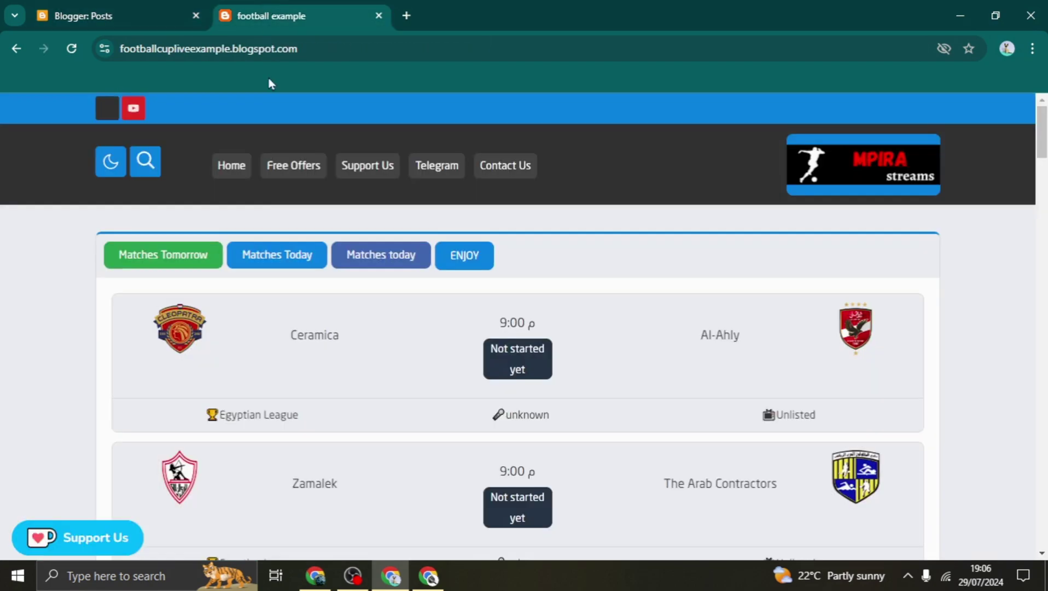
pyautogui.click(173, 10)
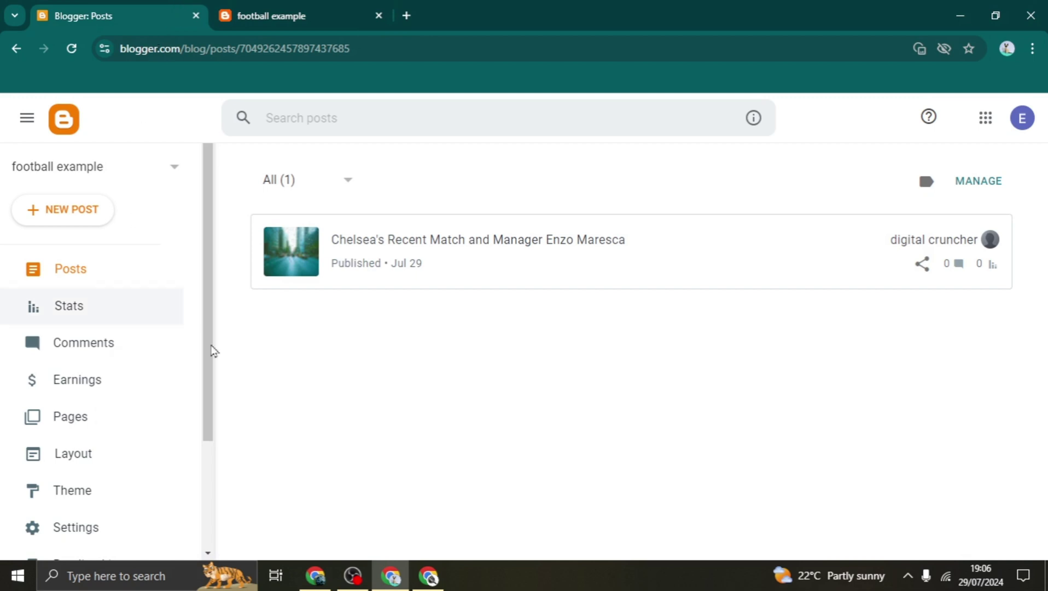
pyautogui.moveTo(914, 278)
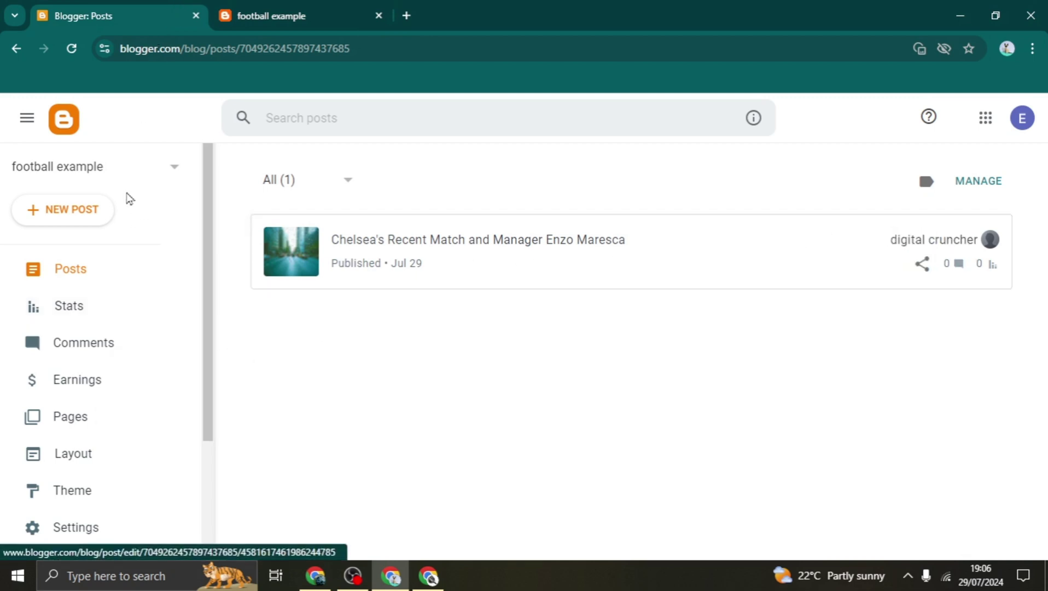
pyautogui.moveTo(515, 252)
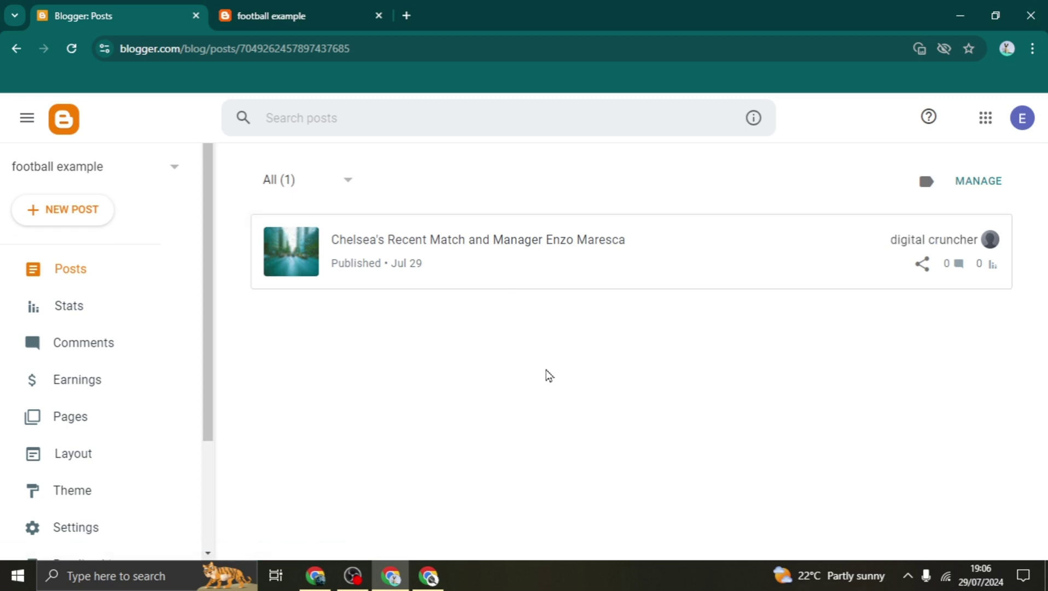
pyautogui.moveTo(339, 264)
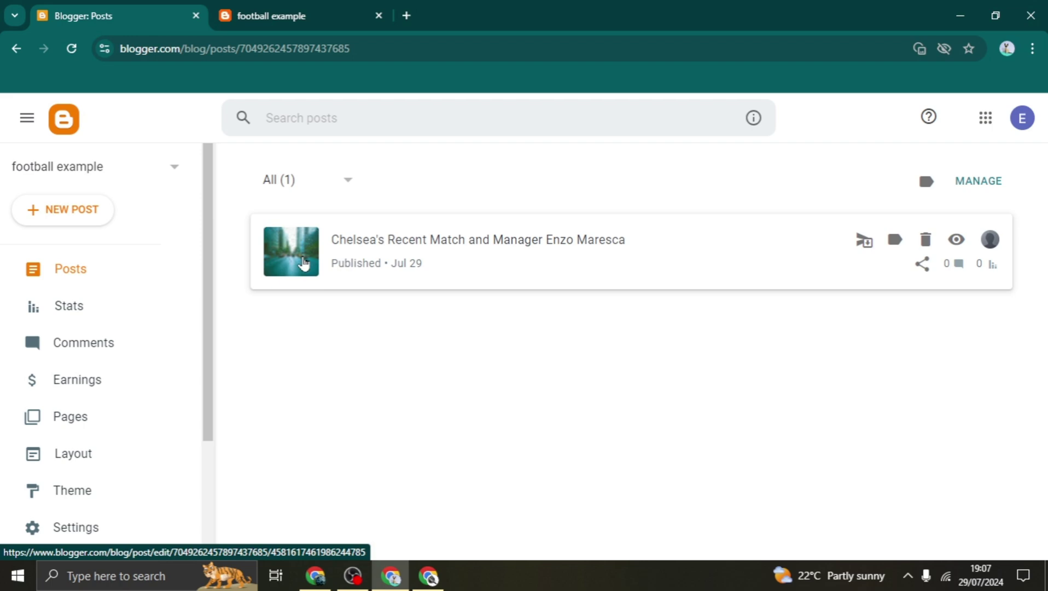
pyautogui.scroll(-3, 39, 281)
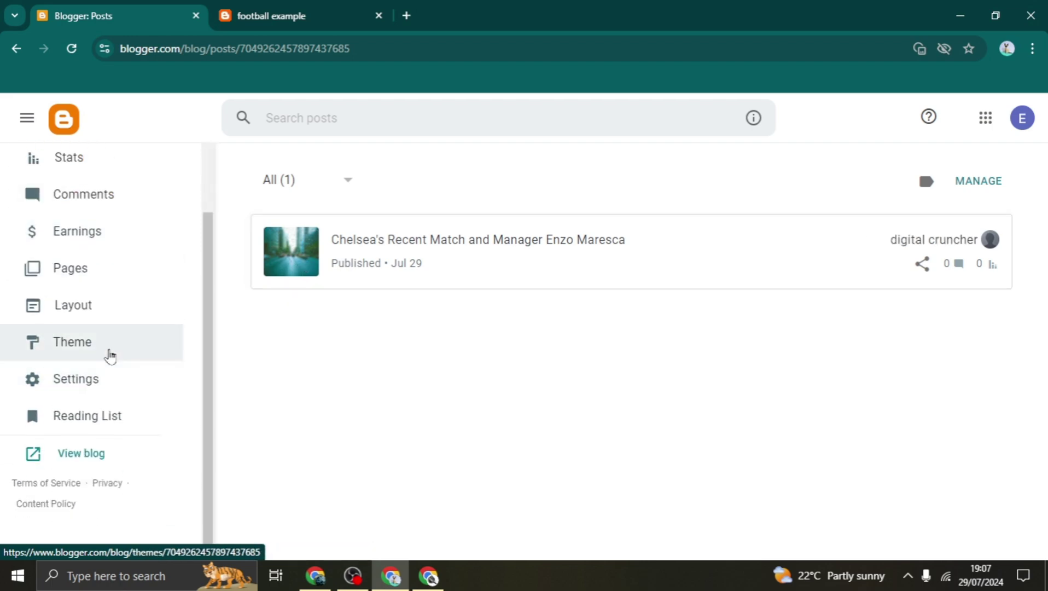
pyautogui.click(108, 353)
# Scroll through the match listings on the live football blog, then return to the Theme page.
pyautogui.click(230, 7)
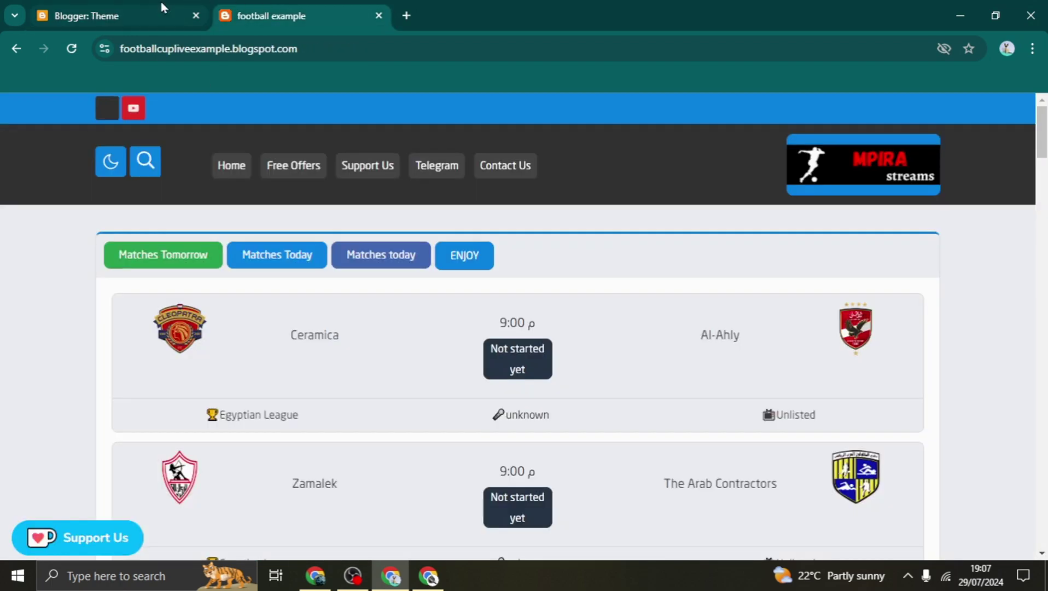
pyautogui.scroll(-4, 365, 335)
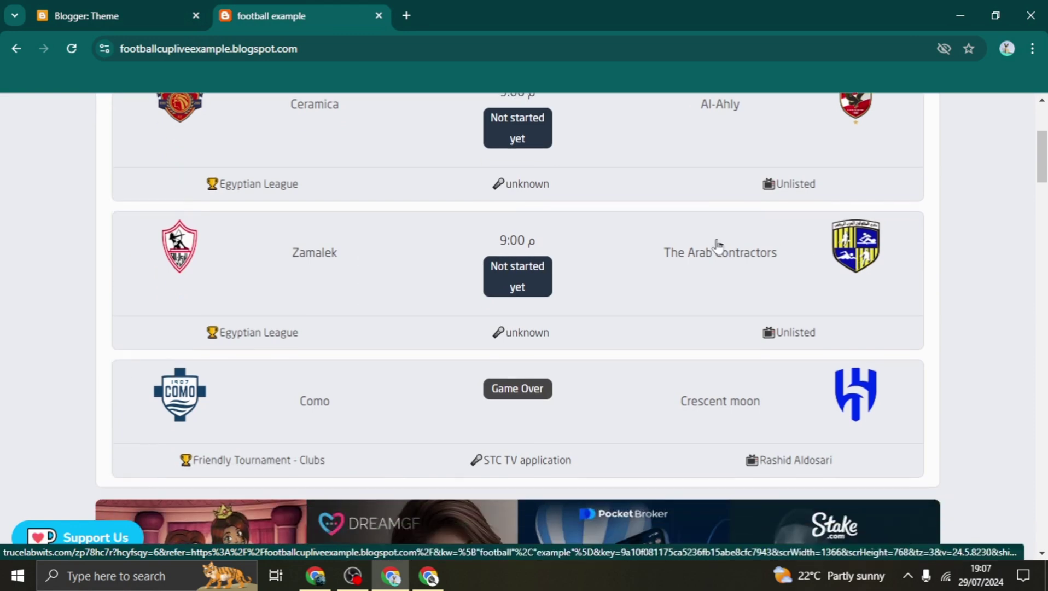
pyautogui.scroll(2, 527, 244)
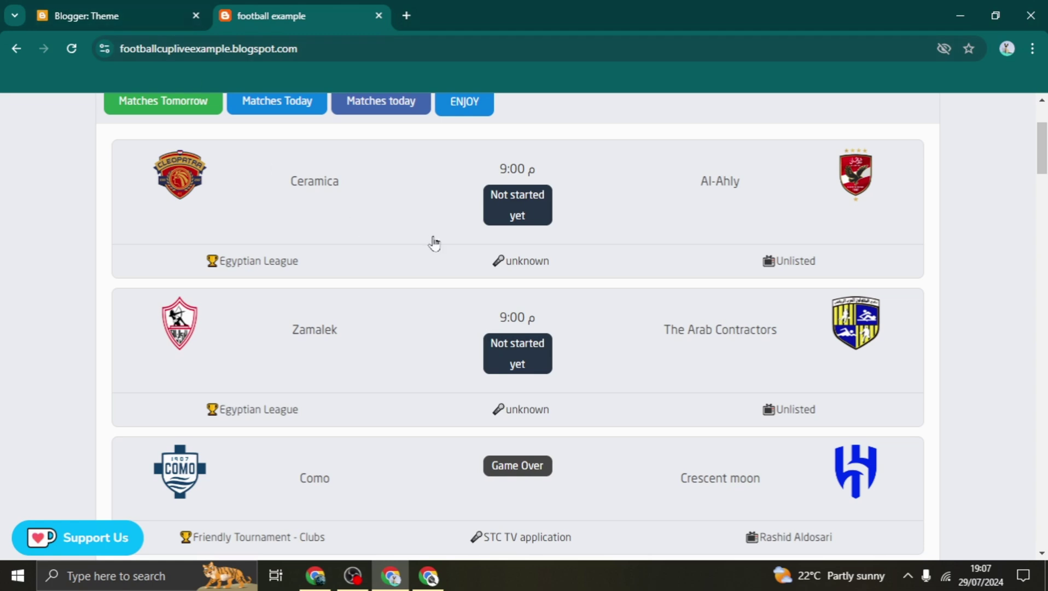
pyautogui.click(193, 23)
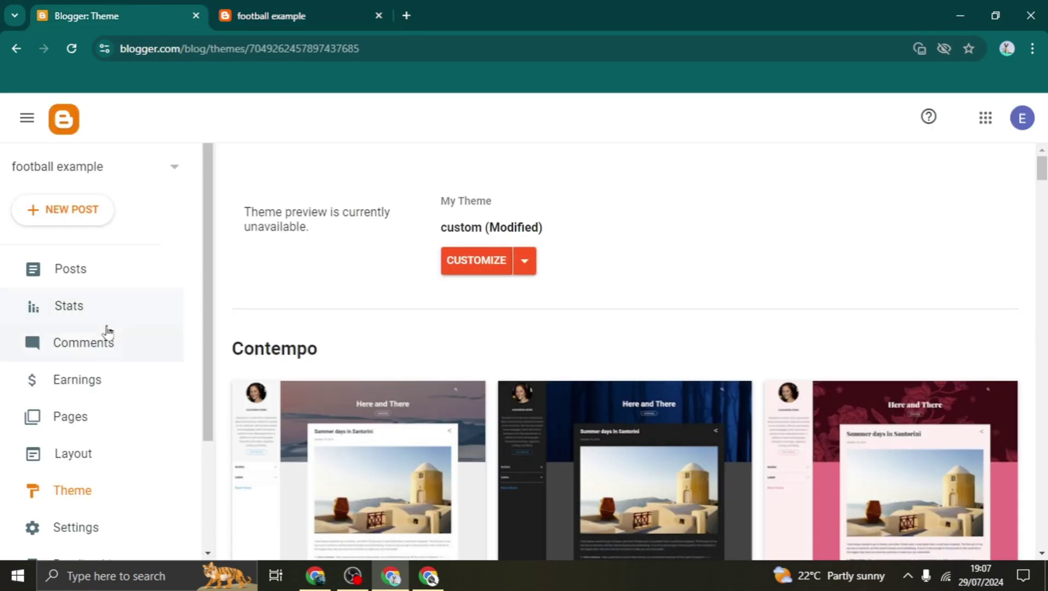
# Open the 'matches today' gadget for editing from the blog's Layout page.
pyautogui.click(105, 458)
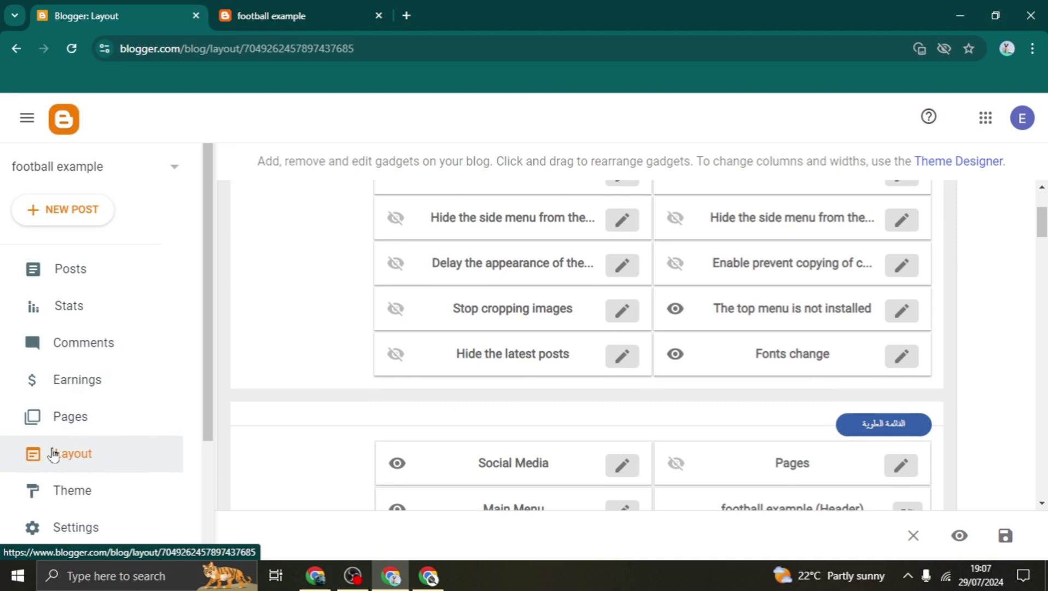
pyautogui.scroll(-8, 446, 350)
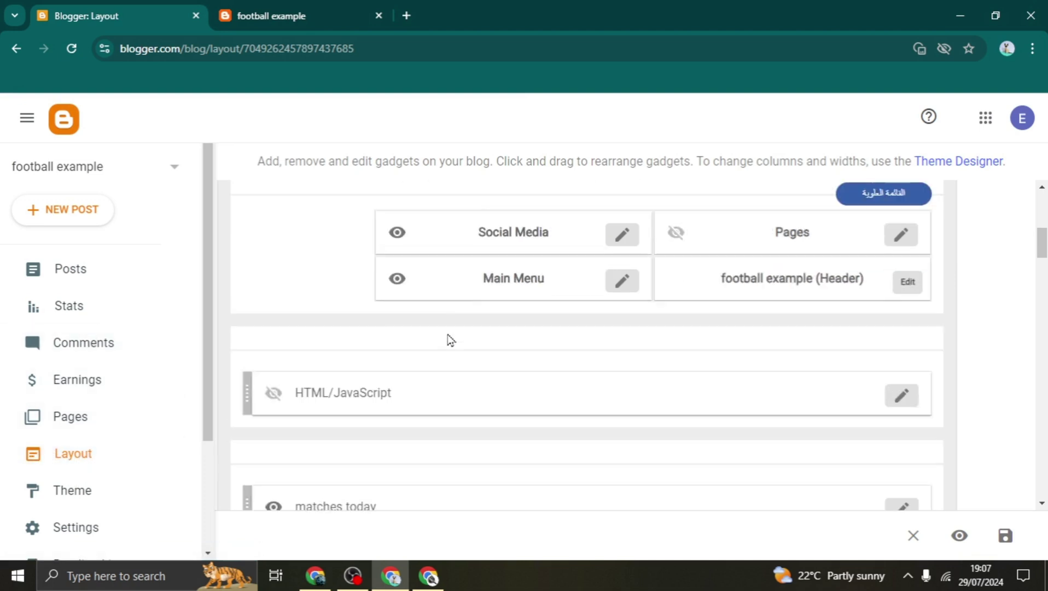
pyautogui.scroll(3, 530, 342)
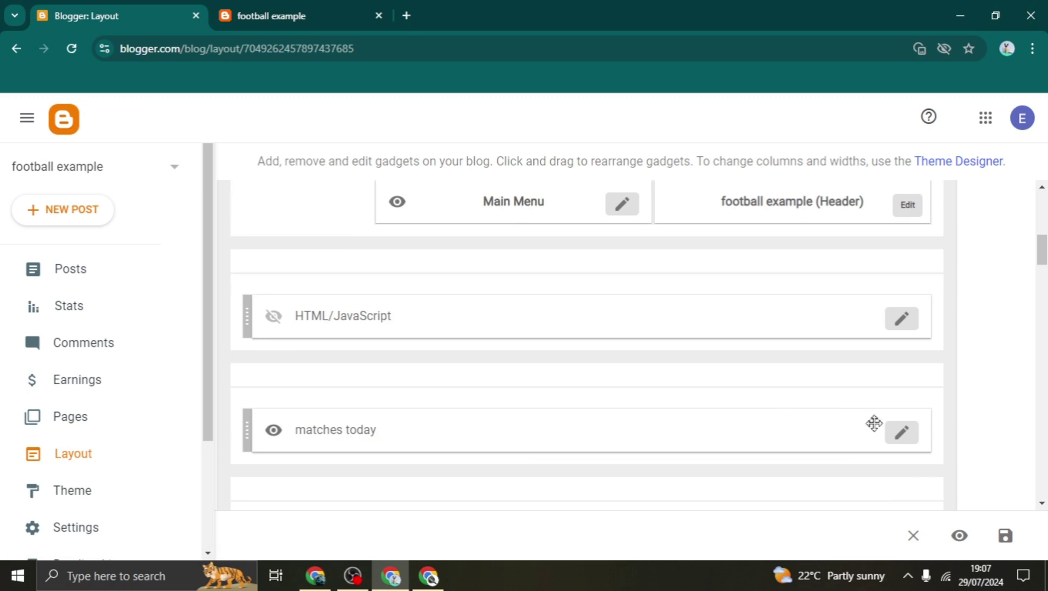
pyautogui.click(900, 438)
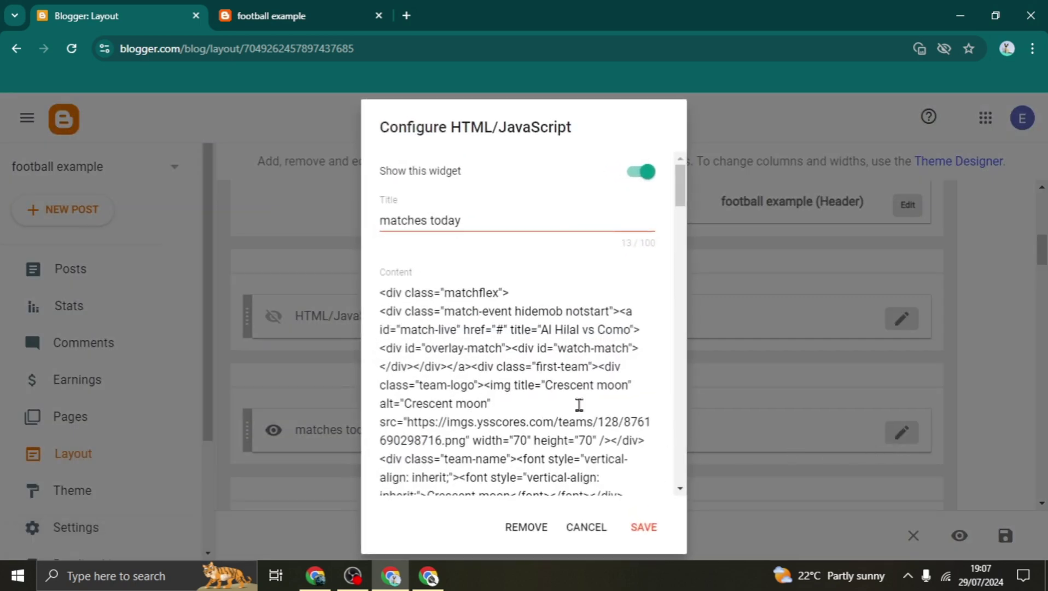
# Delete all of the gadget's HTML content, save it, and switch to the live blog.
pyautogui.click(579, 404)
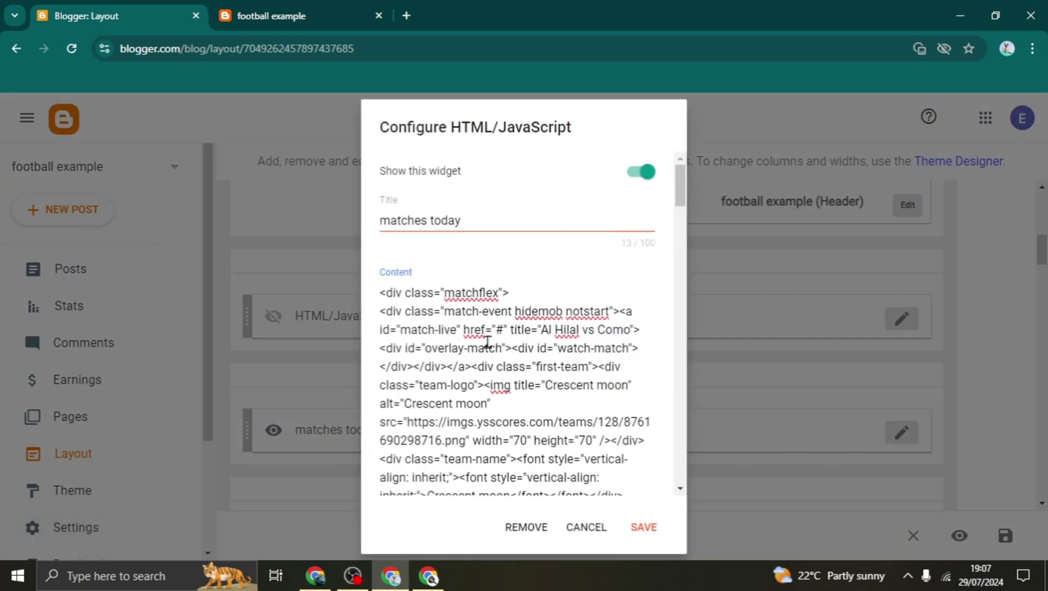
pyautogui.scroll(-3, 557, 358)
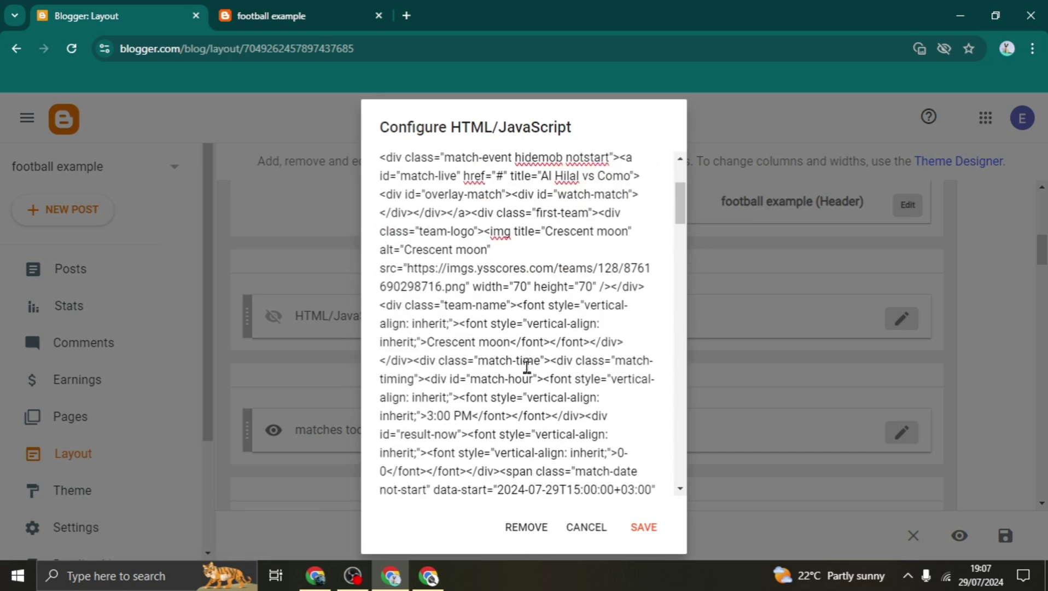
pyautogui.scroll(-10, 527, 367)
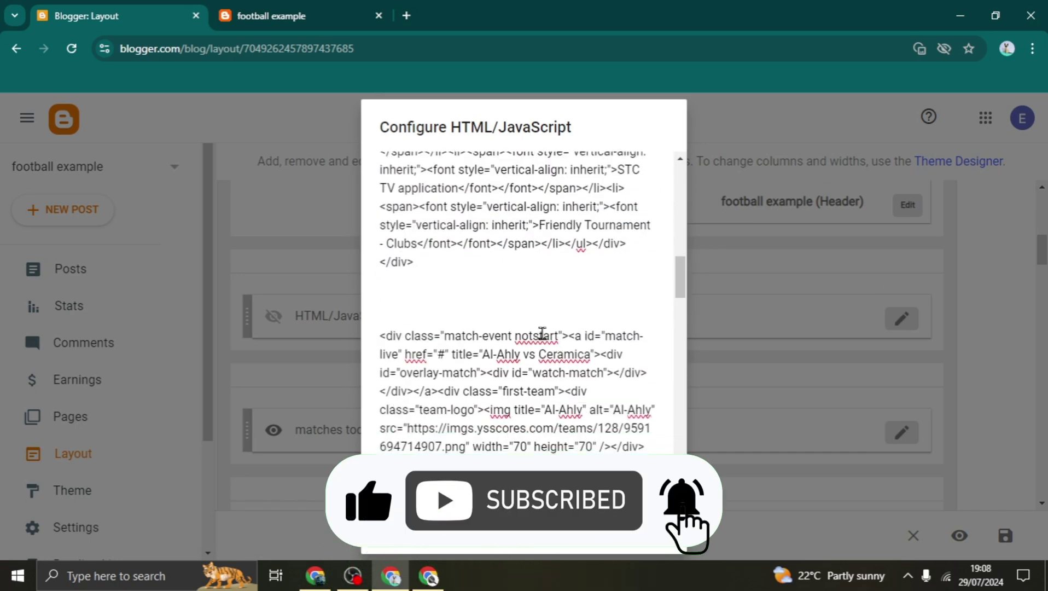
pyautogui.scroll(3, 558, 406)
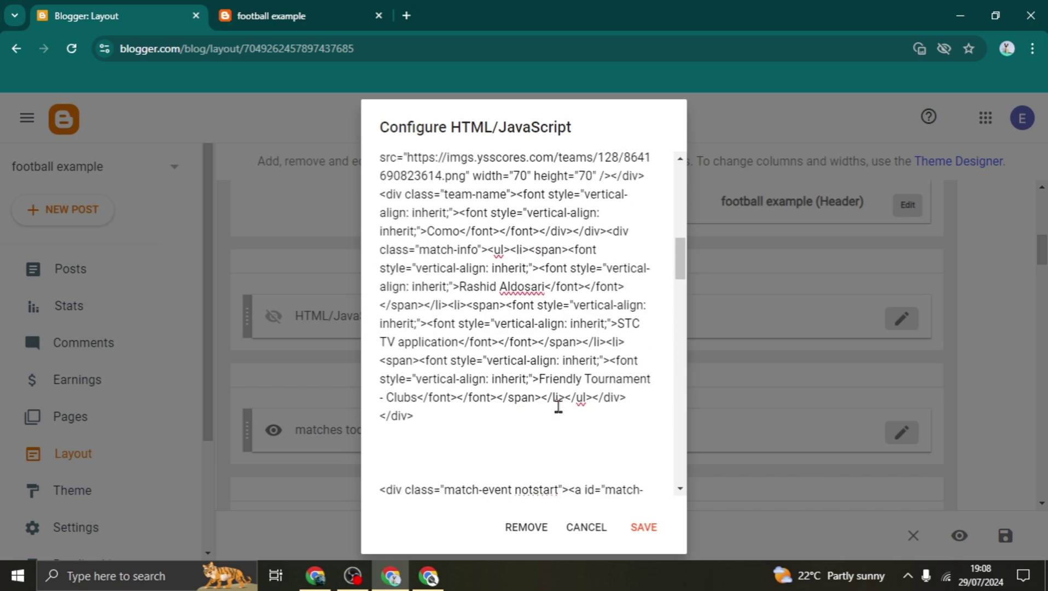
pyautogui.hotkey('ctrl', 'a')
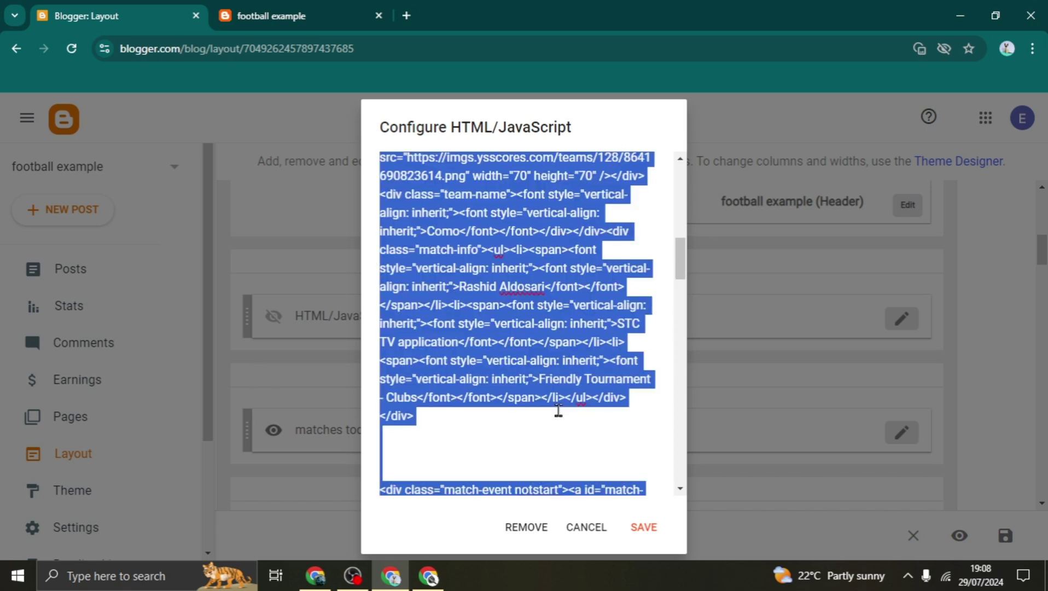
pyautogui.press('BackSpace')
pyautogui.click(630, 440)
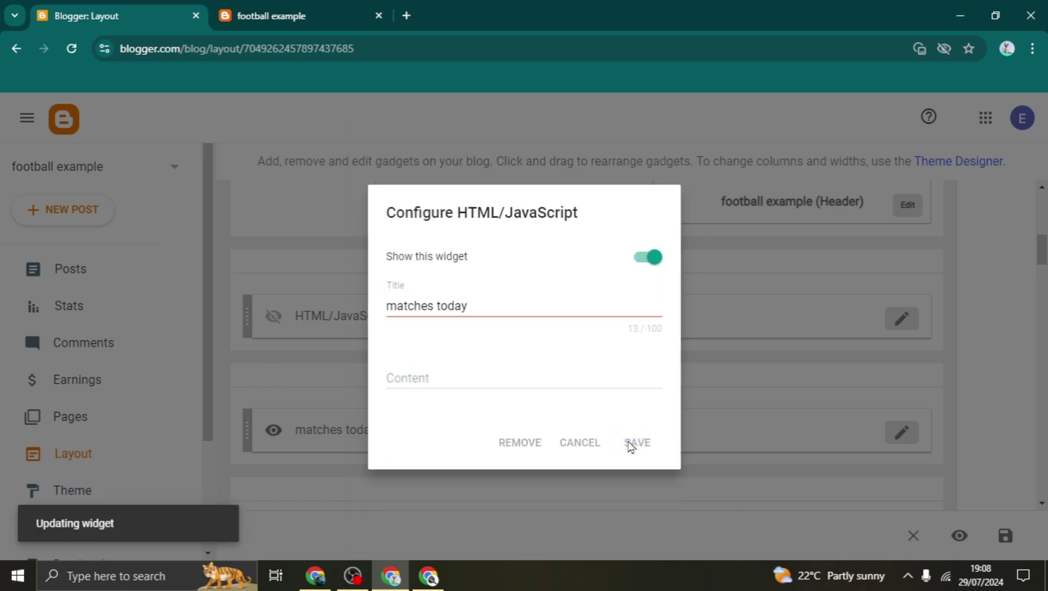
pyautogui.click(272, 9)
# Reload the football example blog to confirm the match list is gone, then go back to Layout.
pyautogui.scroll(-3, 206, 273)
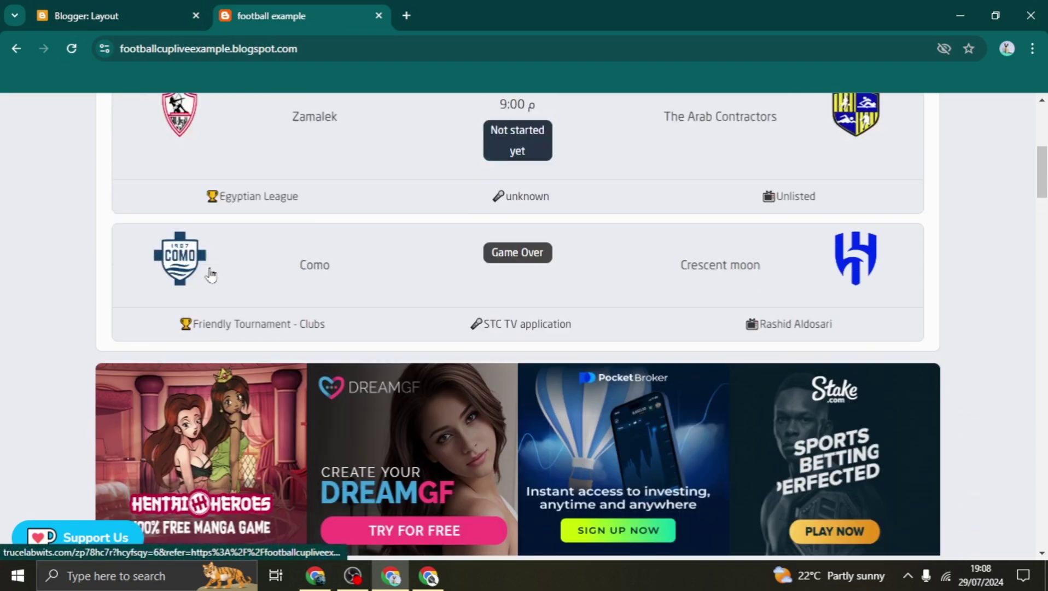
pyautogui.scroll(3, 206, 274)
pyautogui.click(81, 53)
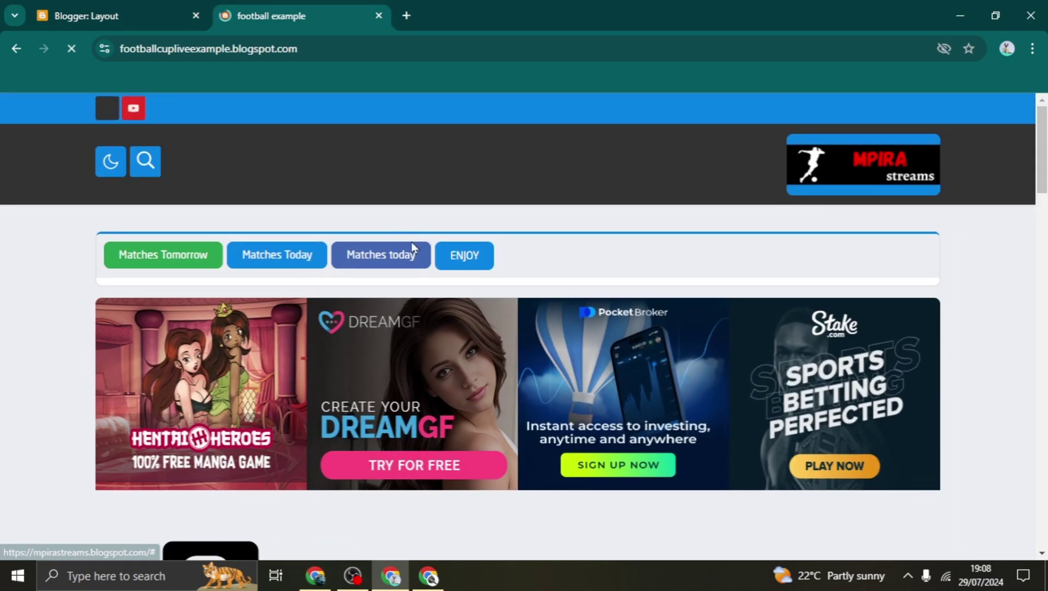
pyautogui.click(111, 15)
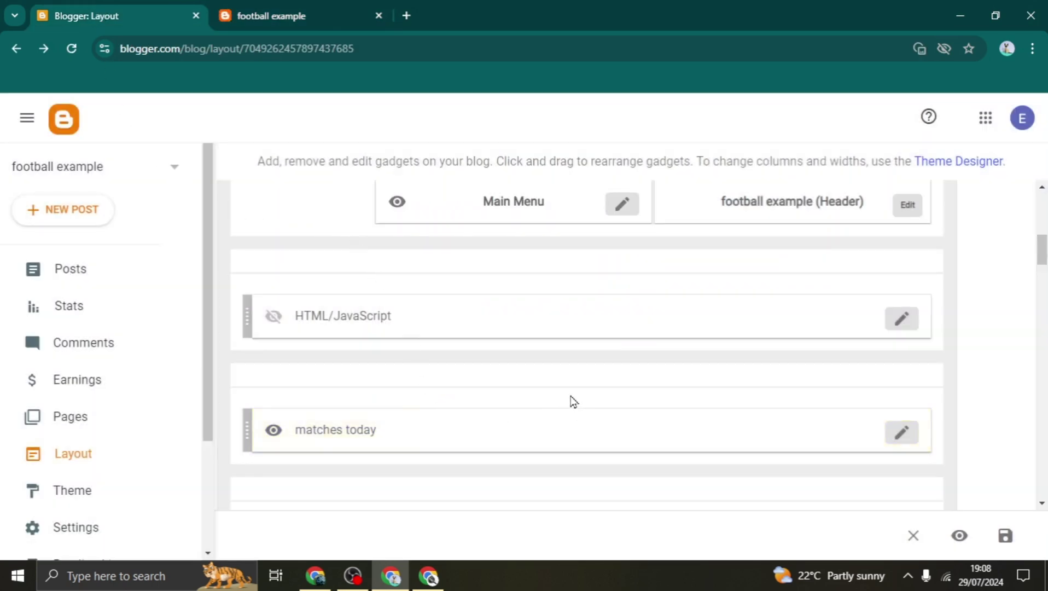
# Open a new Chrome tab on the Google start page.
pyautogui.click(405, 15)
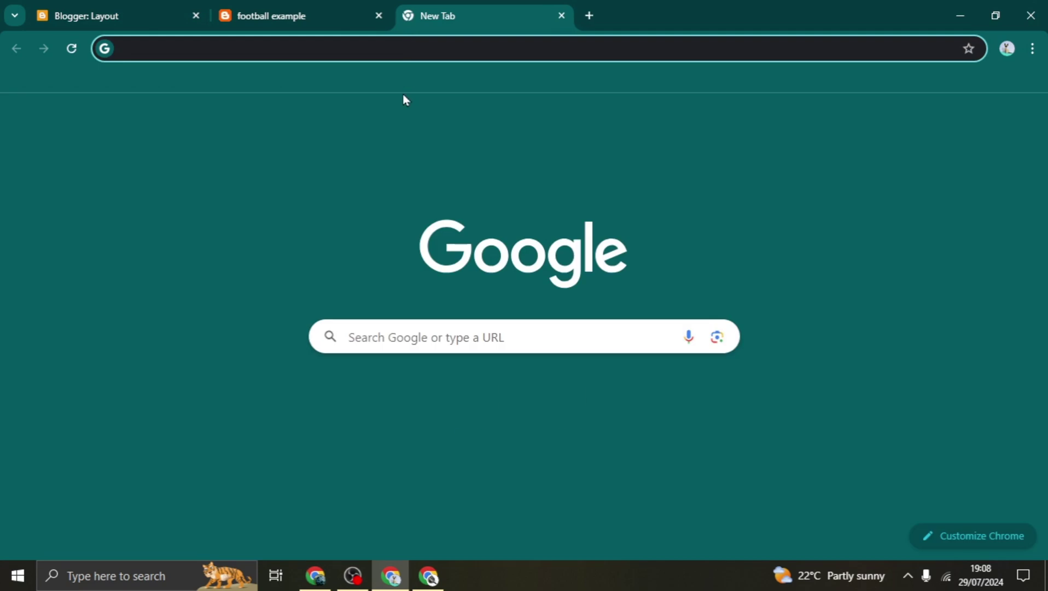